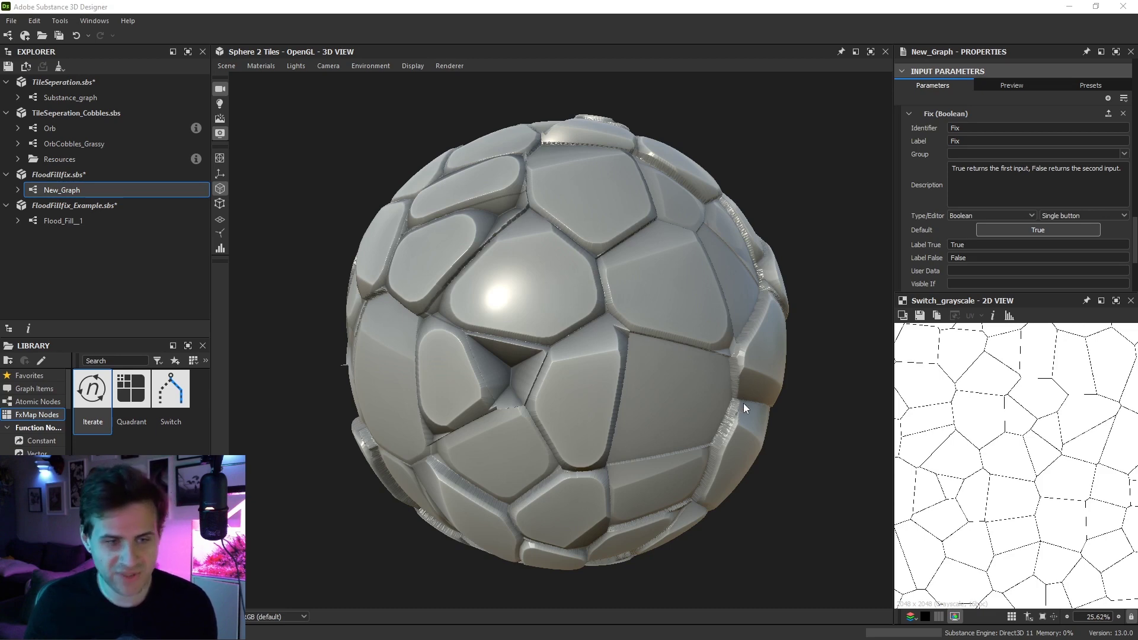
Orbit the sphere to inspect the cobblestone tiles and their seams
scroll(621, 297, up, 3)
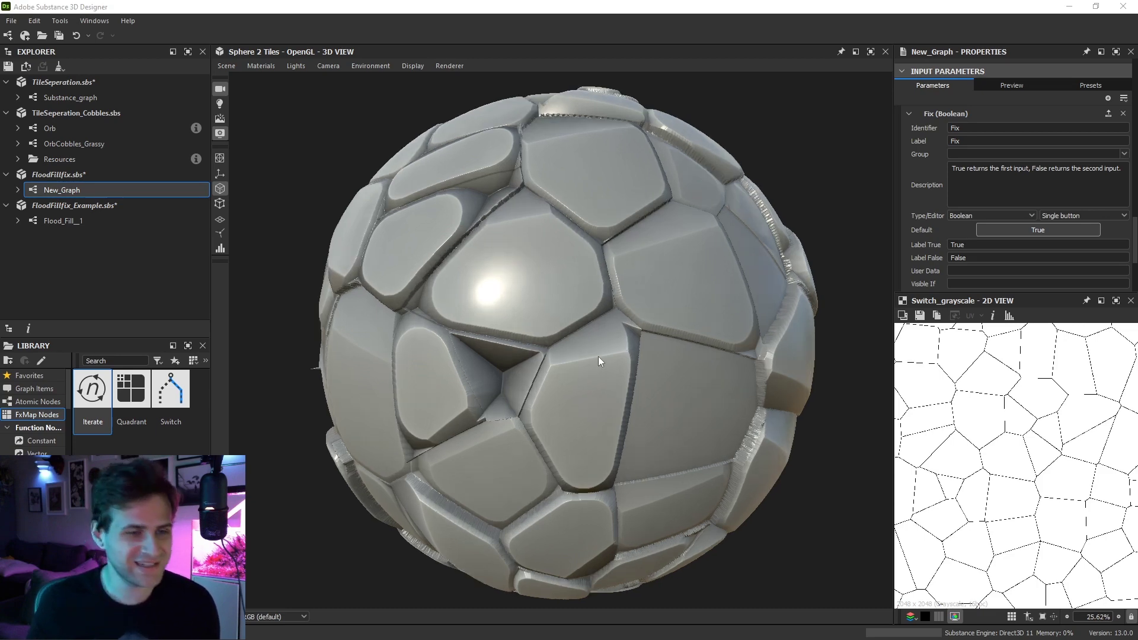
drag(599, 357, 514, 338)
drag(511, 381, 582, 410)
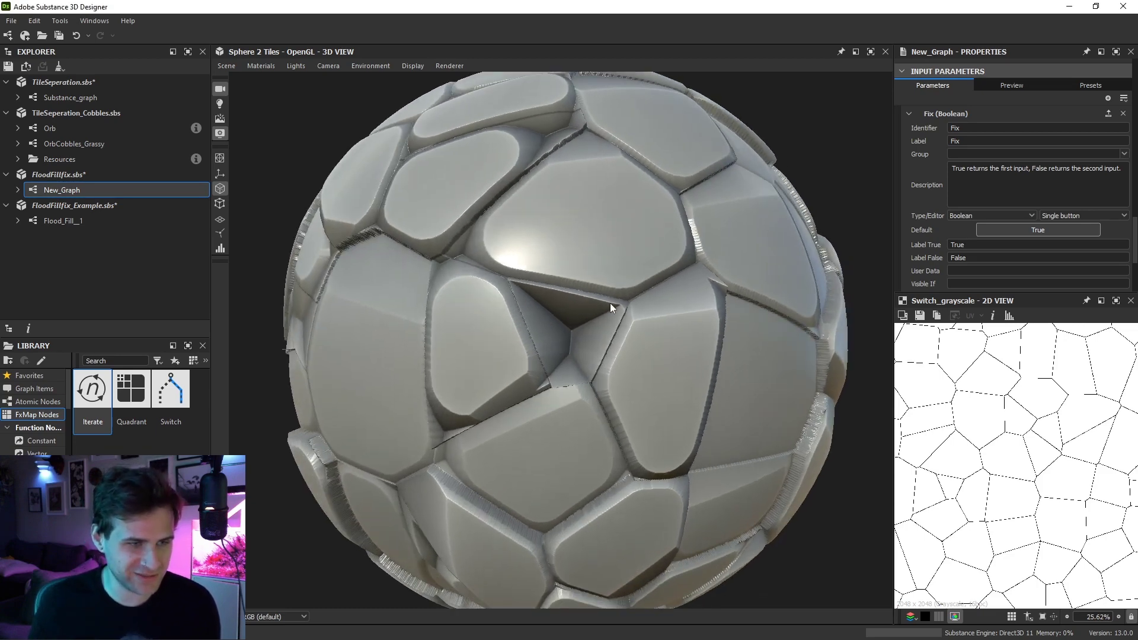
drag(592, 291, 641, 305)
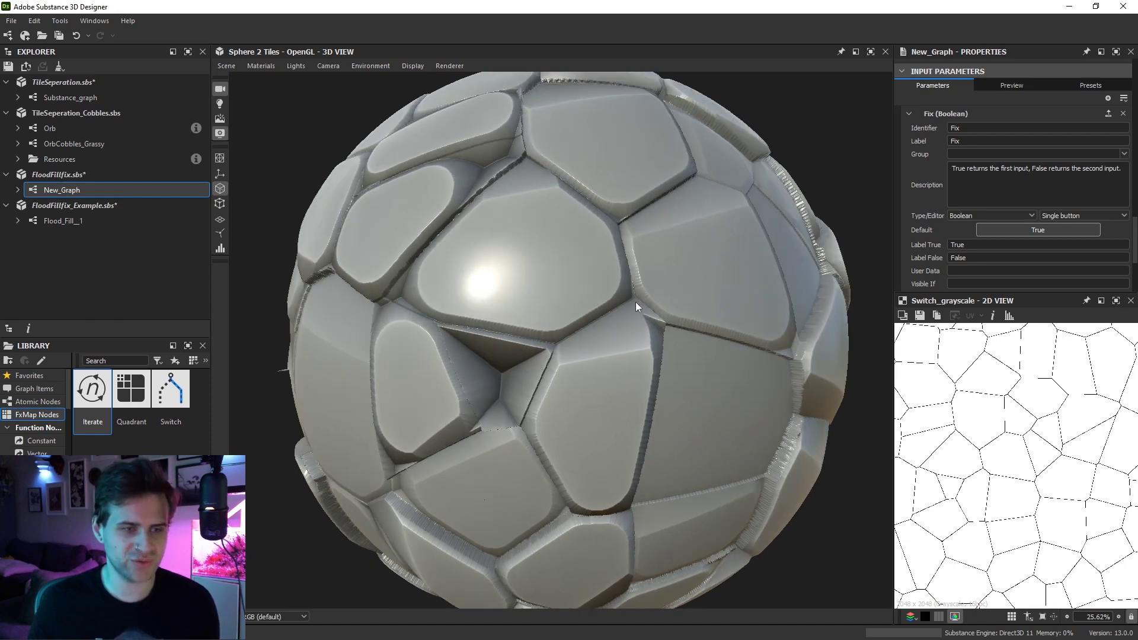
mouse_move(635, 301)
mouse_down()
mouse_move(639, 326)
mouse_move(636, 307)
mouse_move(730, 293)
mouse_up()
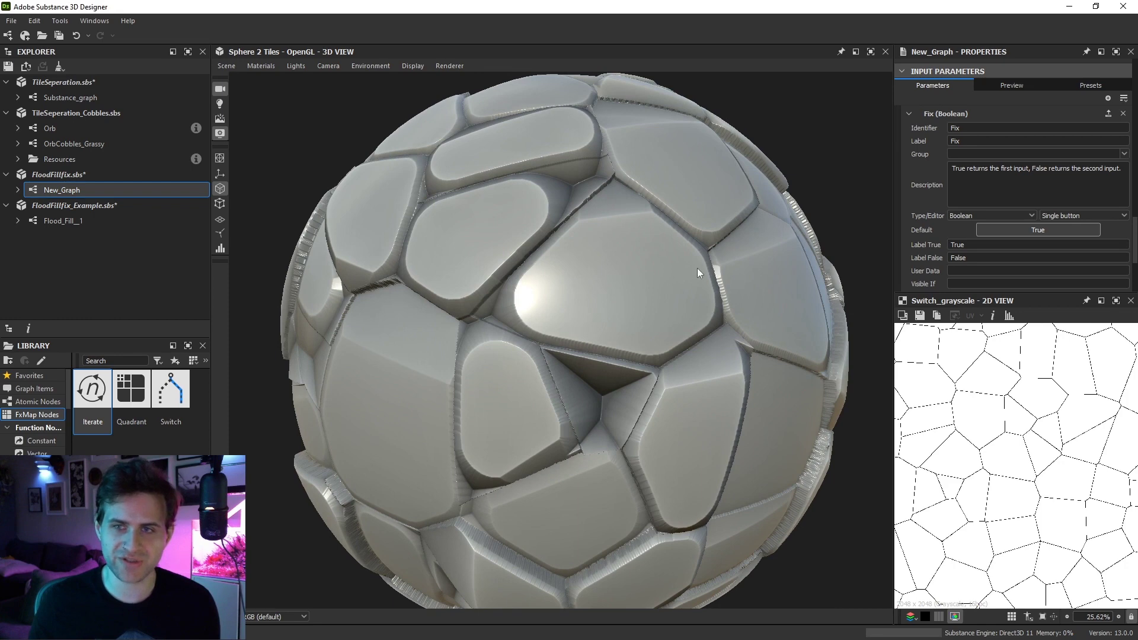
Toggle Fix off and on repeatedly to compare tile shapes, leaving it on
click(1037, 231)
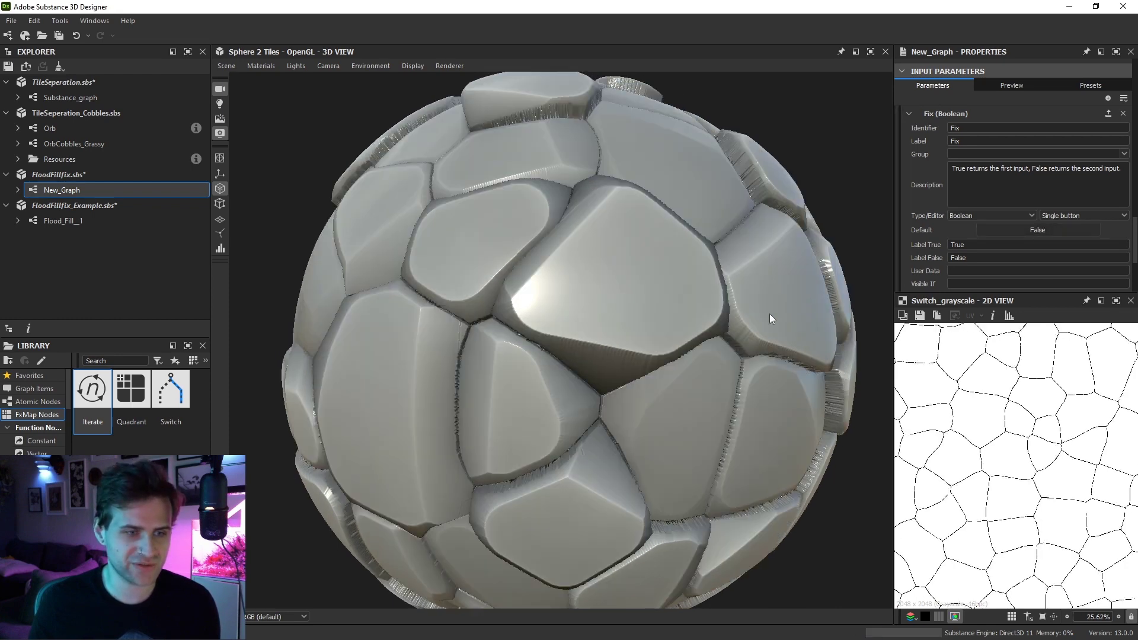
scroll(671, 323, down, 3)
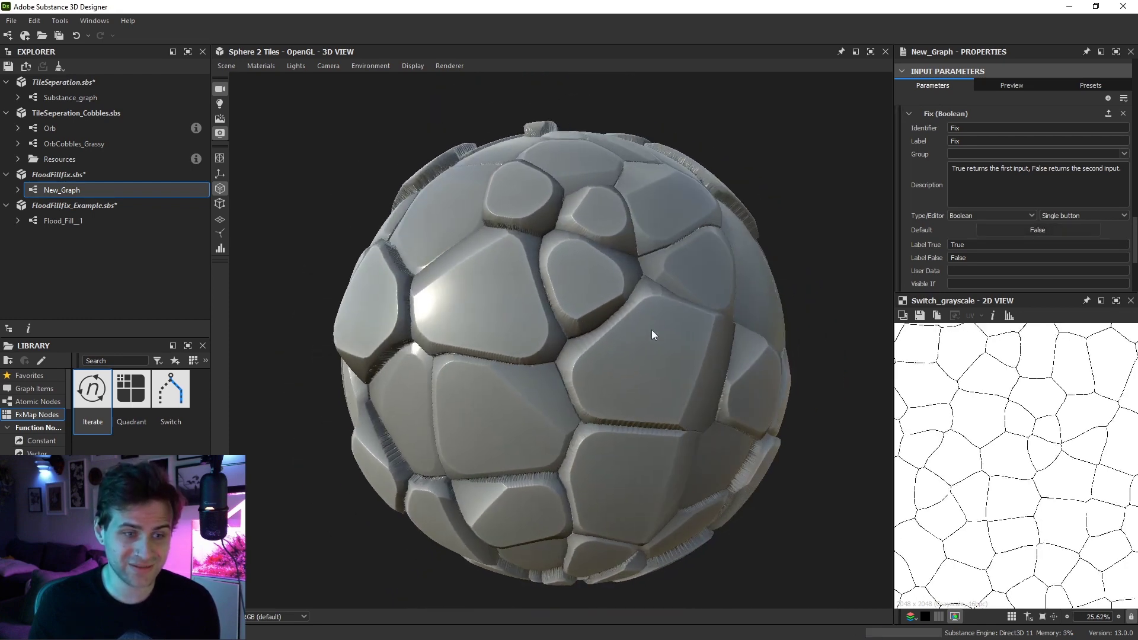
click(1012, 230)
drag(638, 262, 542, 258)
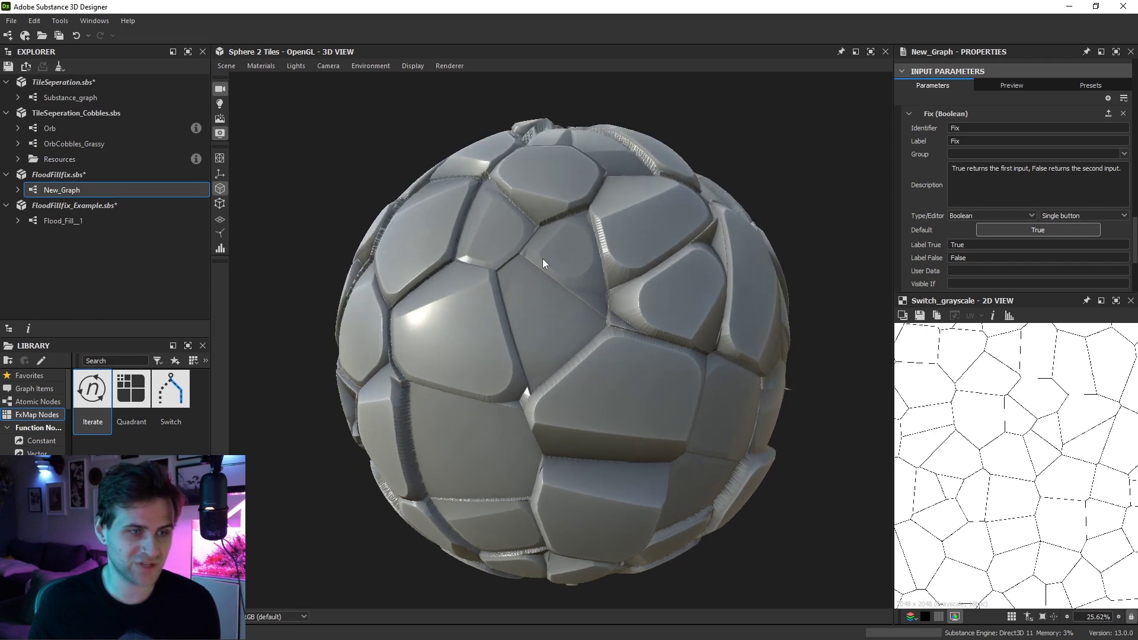
click(1044, 233)
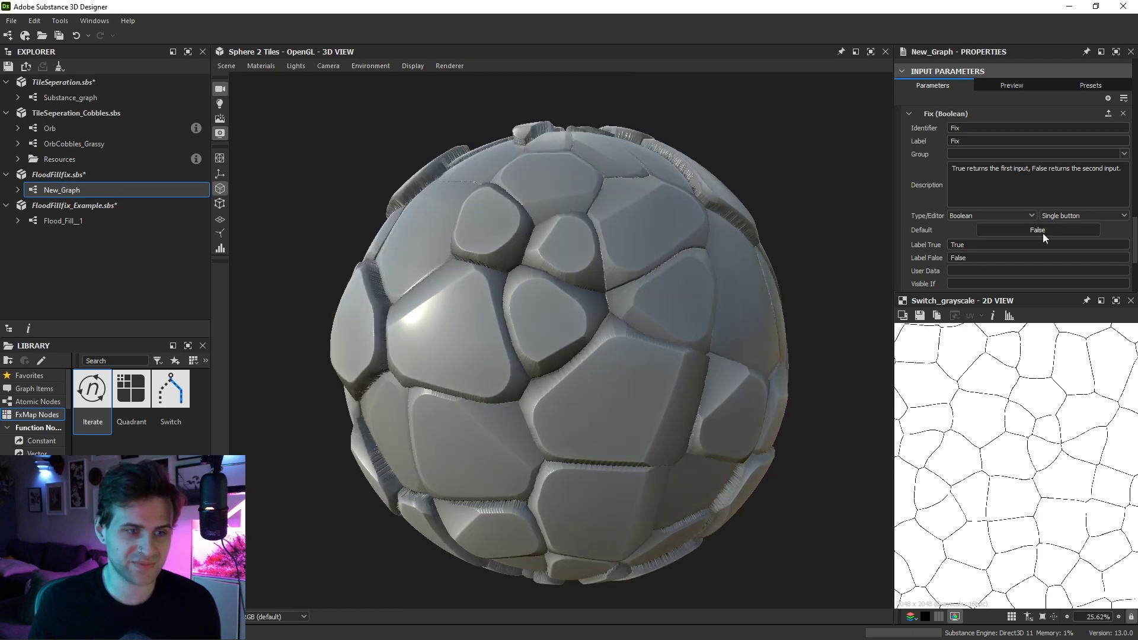
click(1044, 233)
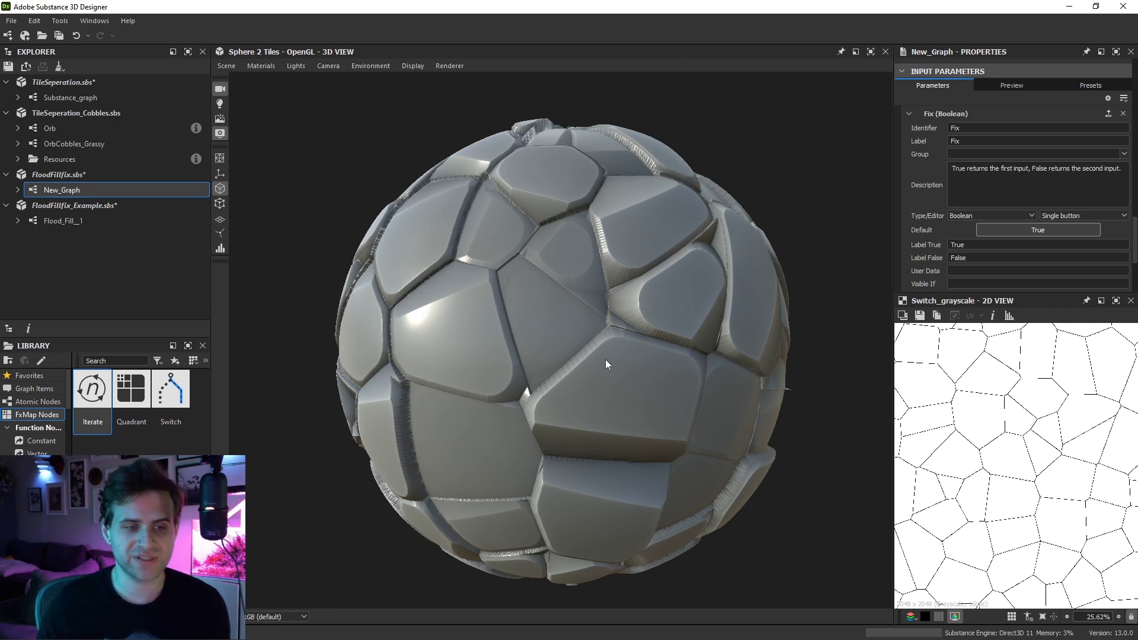
click(1030, 230)
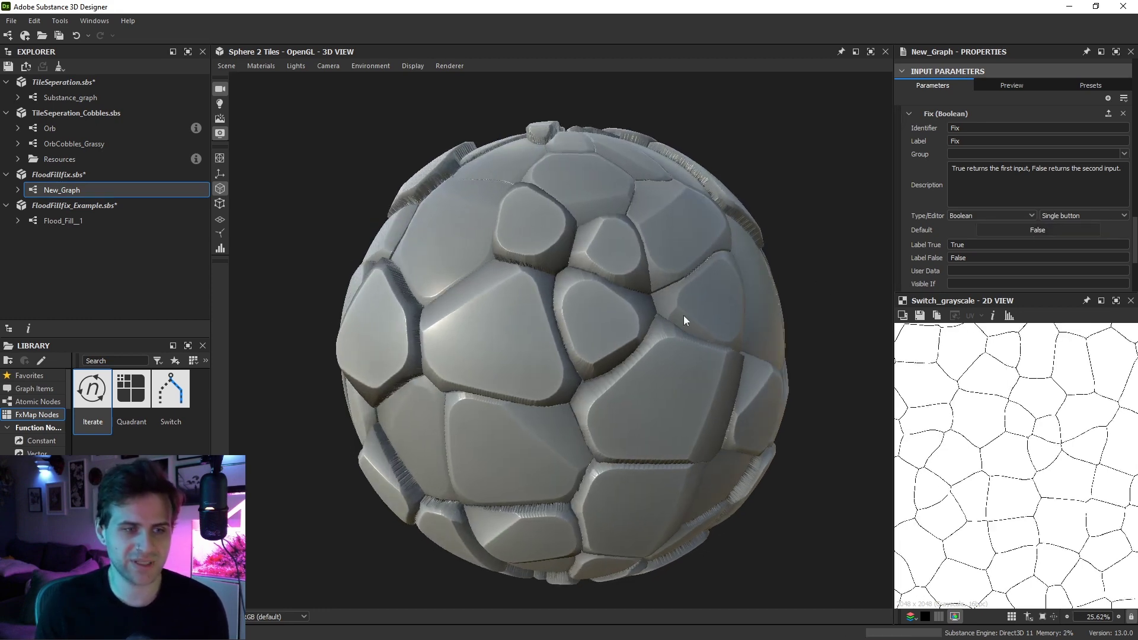
drag(661, 329, 623, 298)
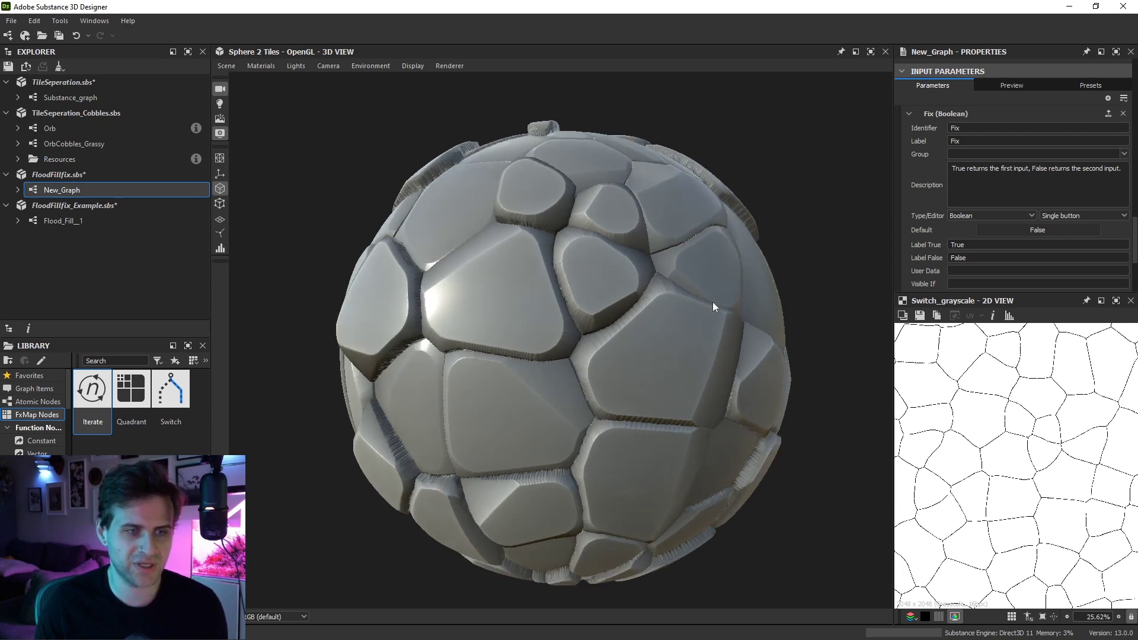
click(1006, 230)
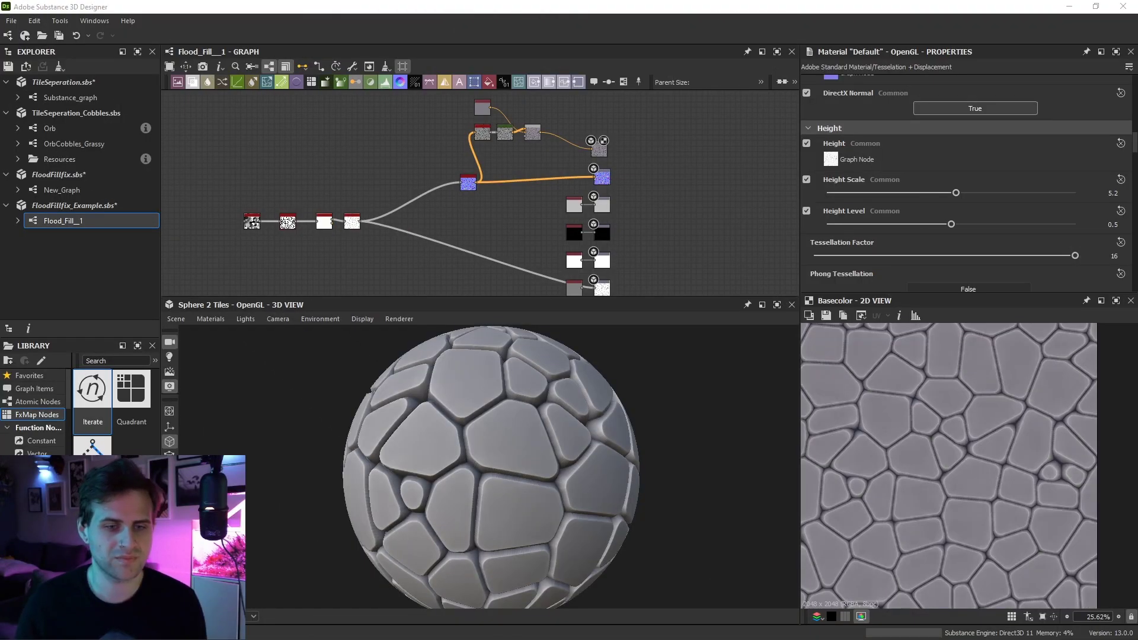
Center the node chain in the graph and rotate the sphere to inspect the material
middle_drag(391, 217, 503, 197)
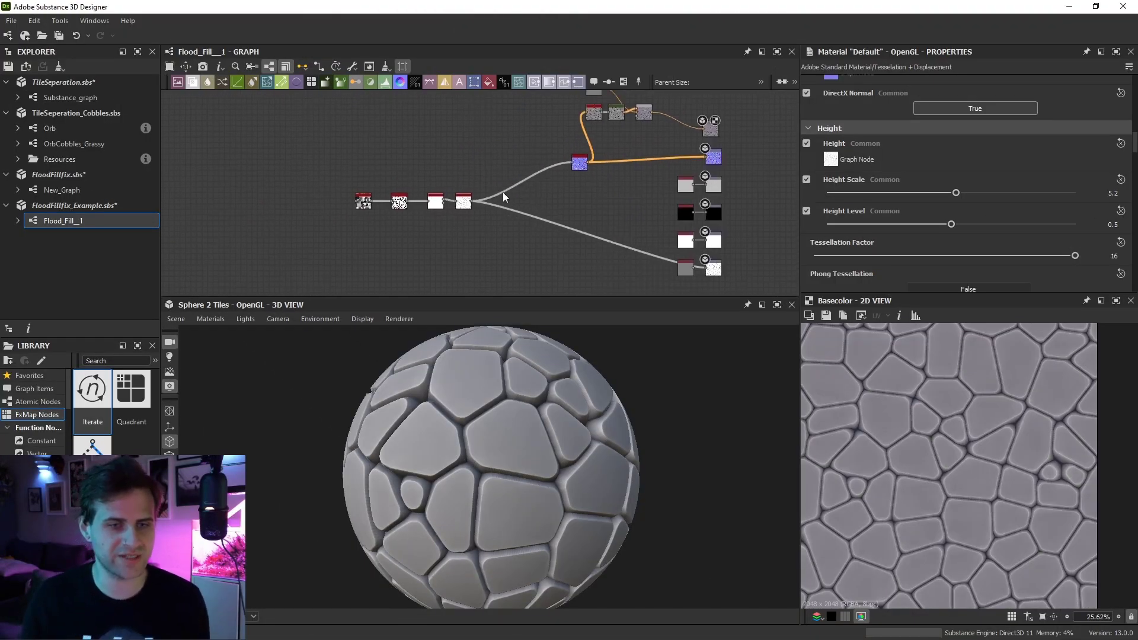
scroll(469, 178, up, 3)
drag(621, 426, 684, 418)
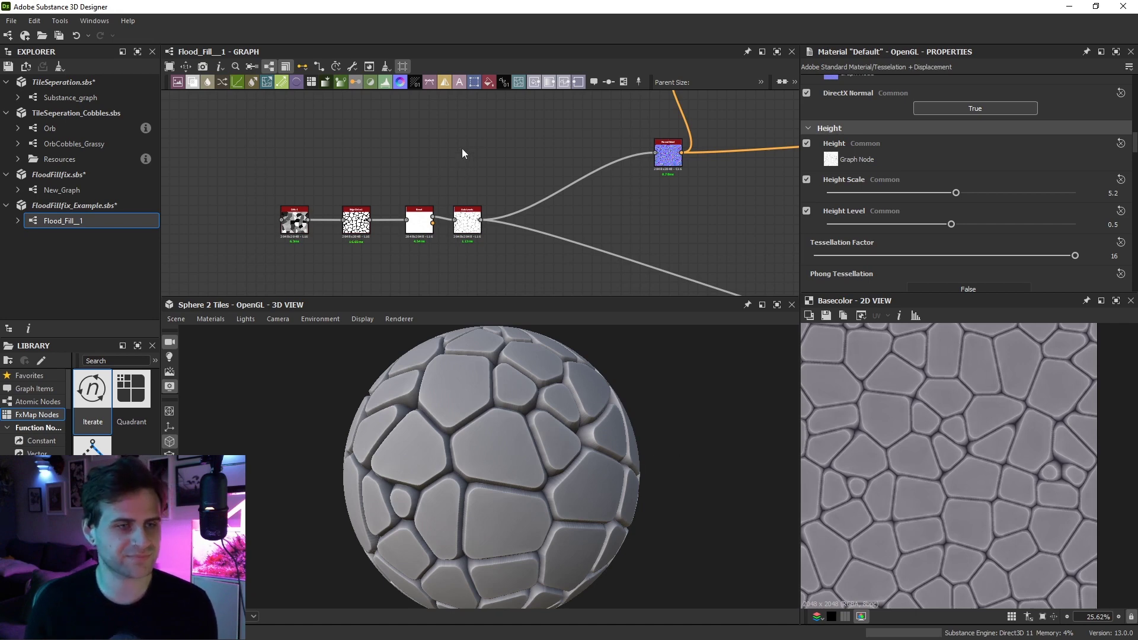
scroll(463, 153, down, 2)
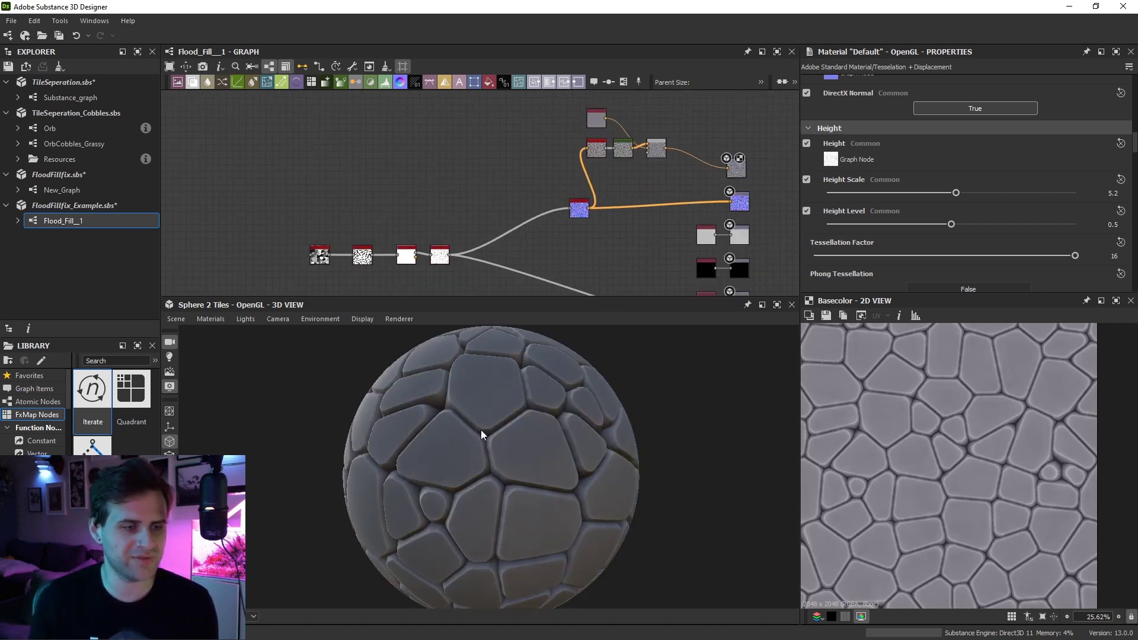
scroll(414, 394, up, 2)
scroll(357, 370, up, 2)
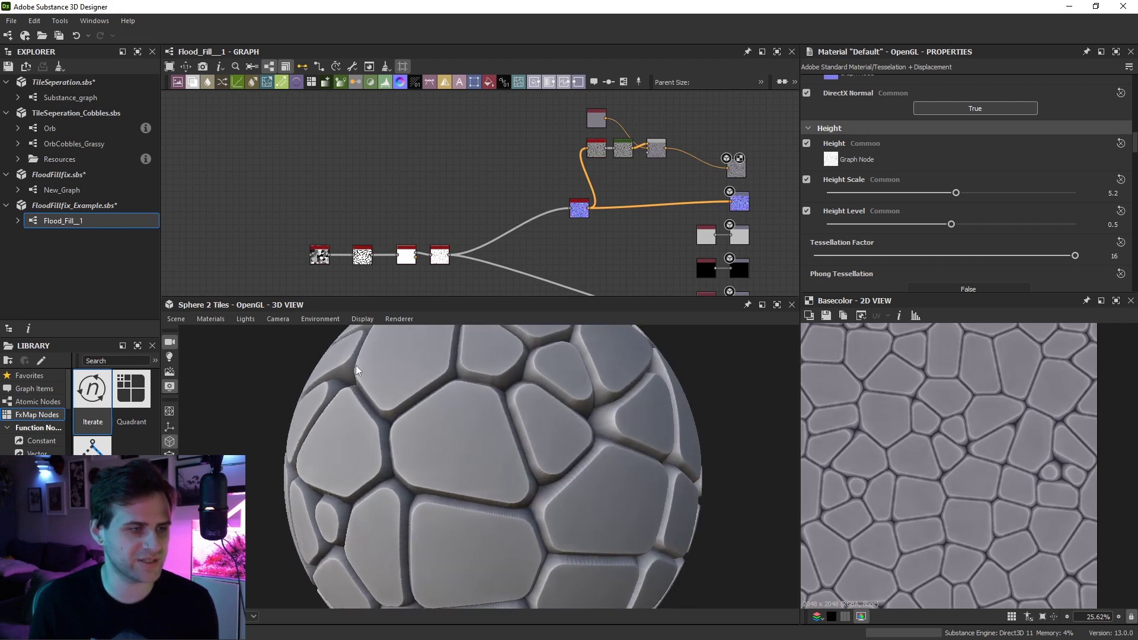
scroll(332, 208, up, 1)
scroll(330, 198, up, 2)
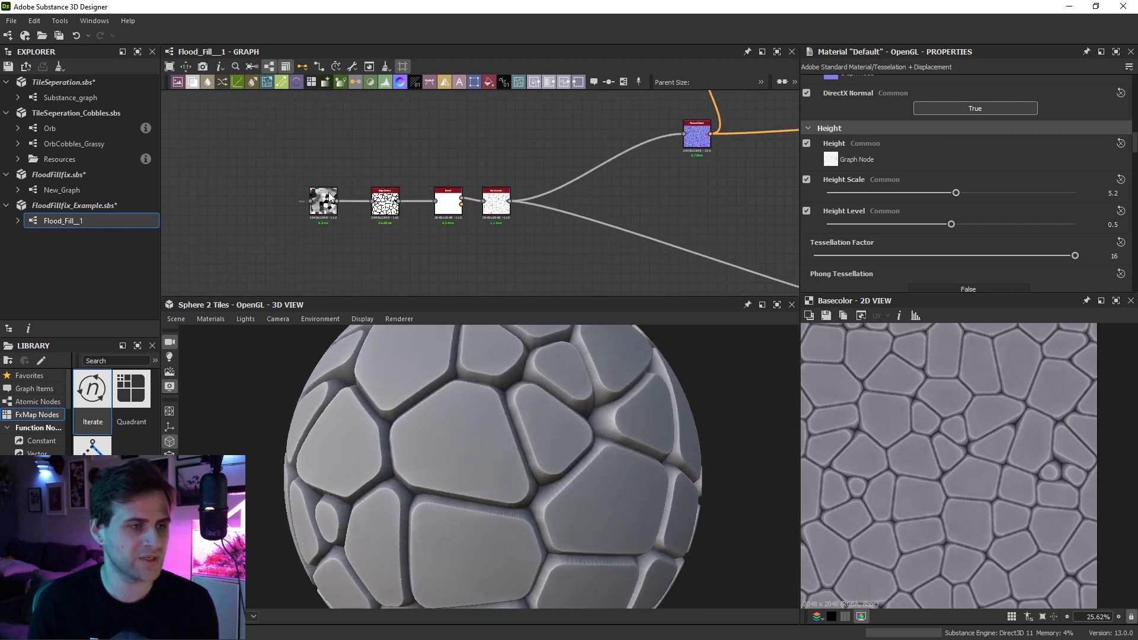
Preview the cells, edge_detect, bevel and auto_levels outputs in the 2D View
double_click(327, 198)
double_click(385, 202)
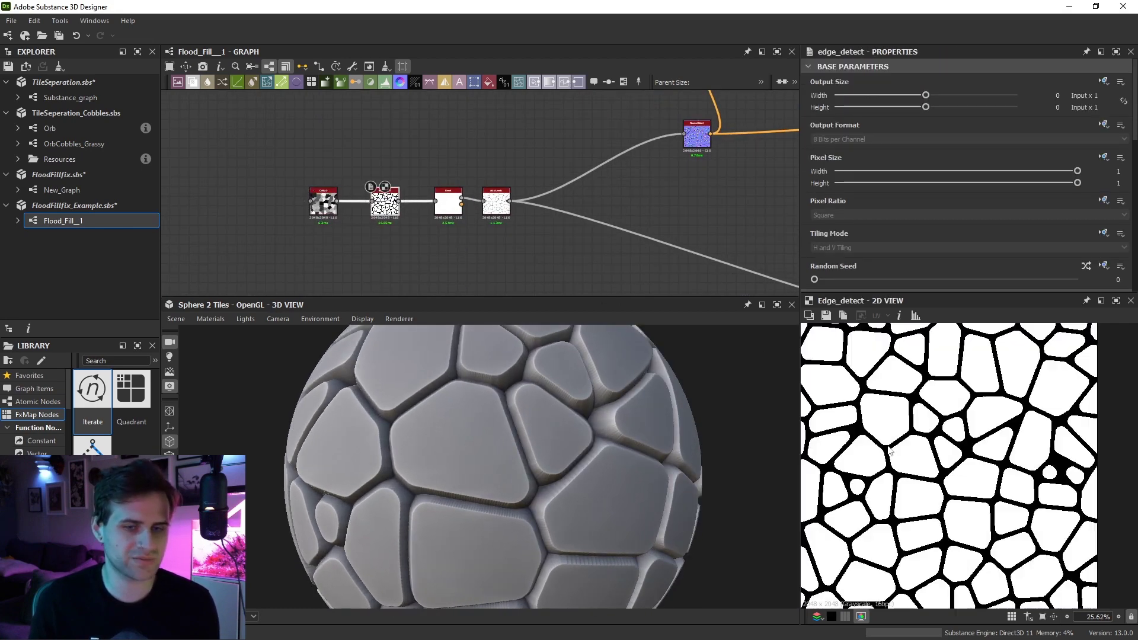
double_click(454, 211)
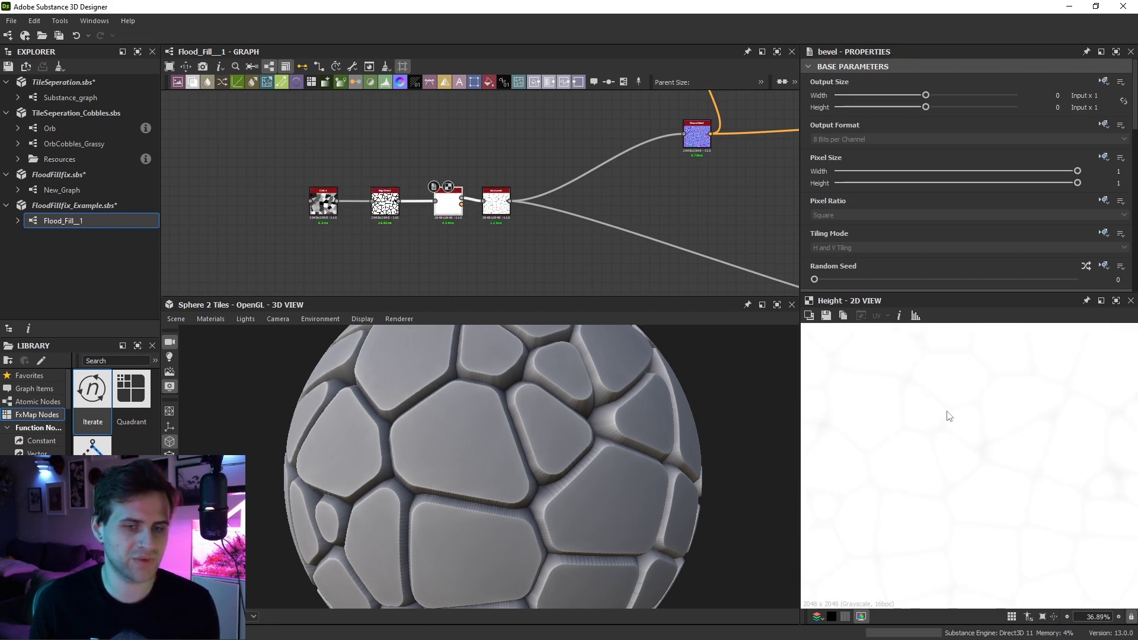
scroll(1062, 265, down, 3)
scroll(1098, 263, down, 3)
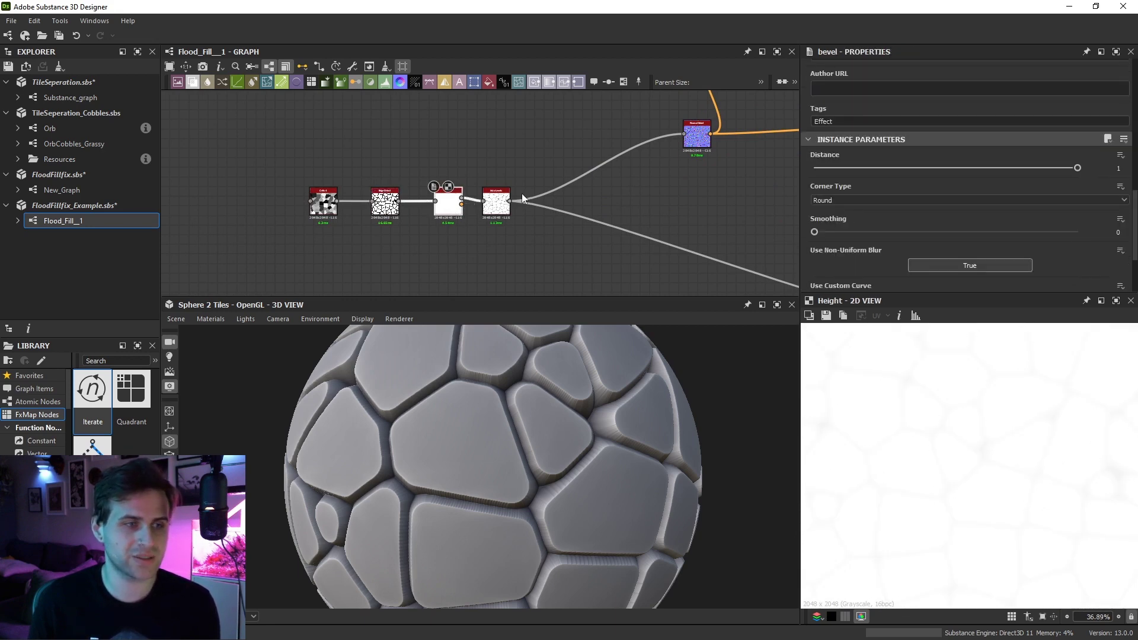
double_click(497, 202)
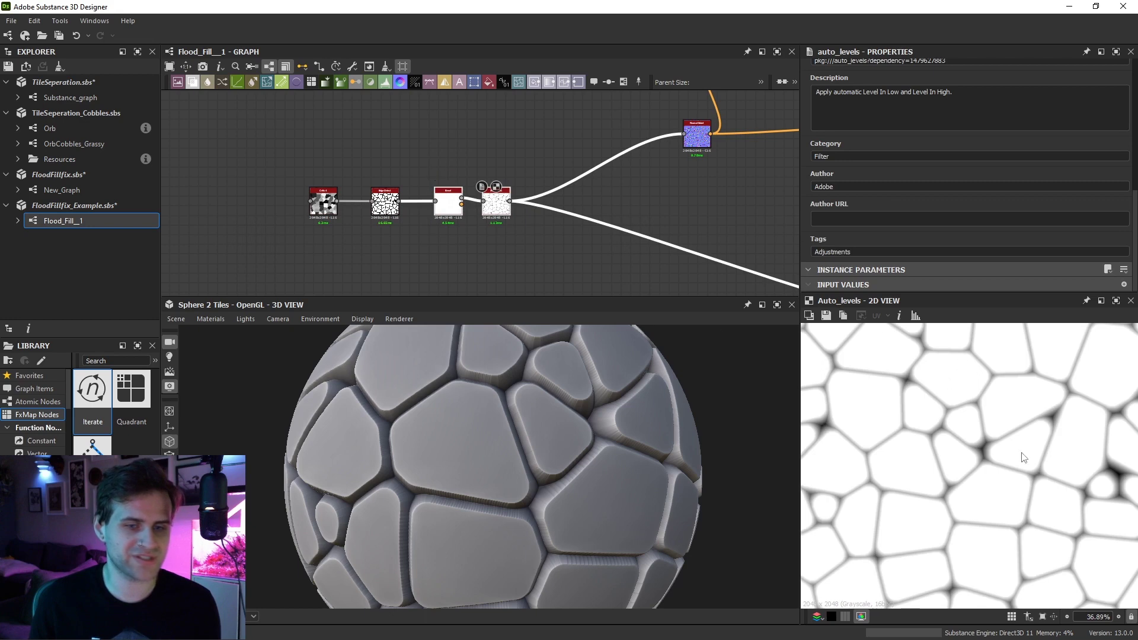
Pan to the normal_sobel node and preview its normal map
scroll(976, 458, up, 2)
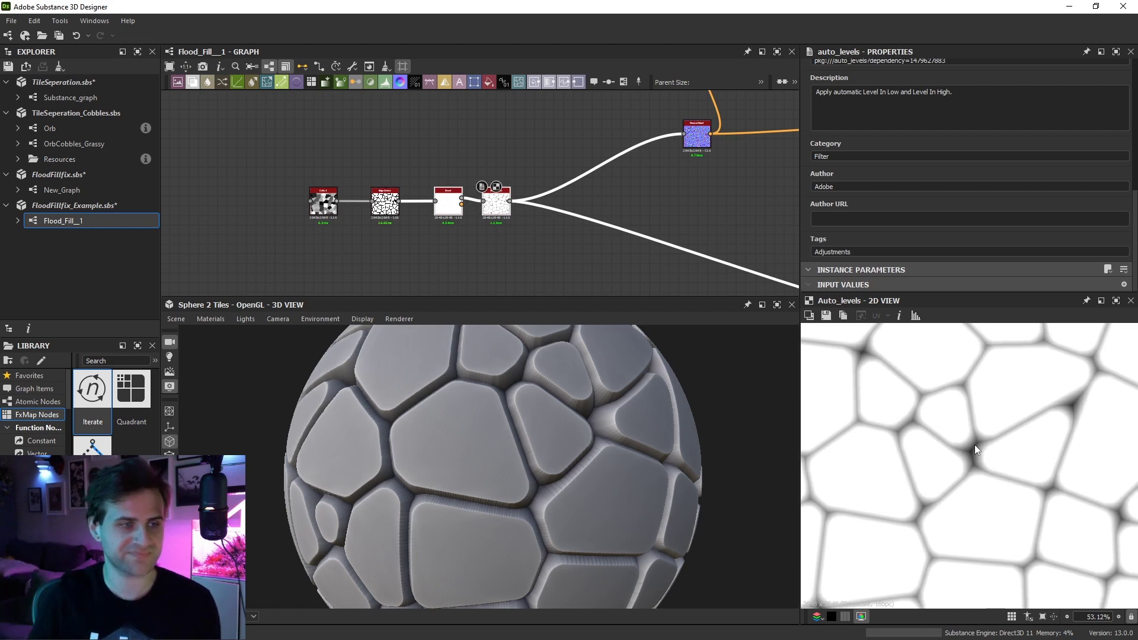
scroll(484, 198, up, 1)
middle_drag(485, 198, 327, 288)
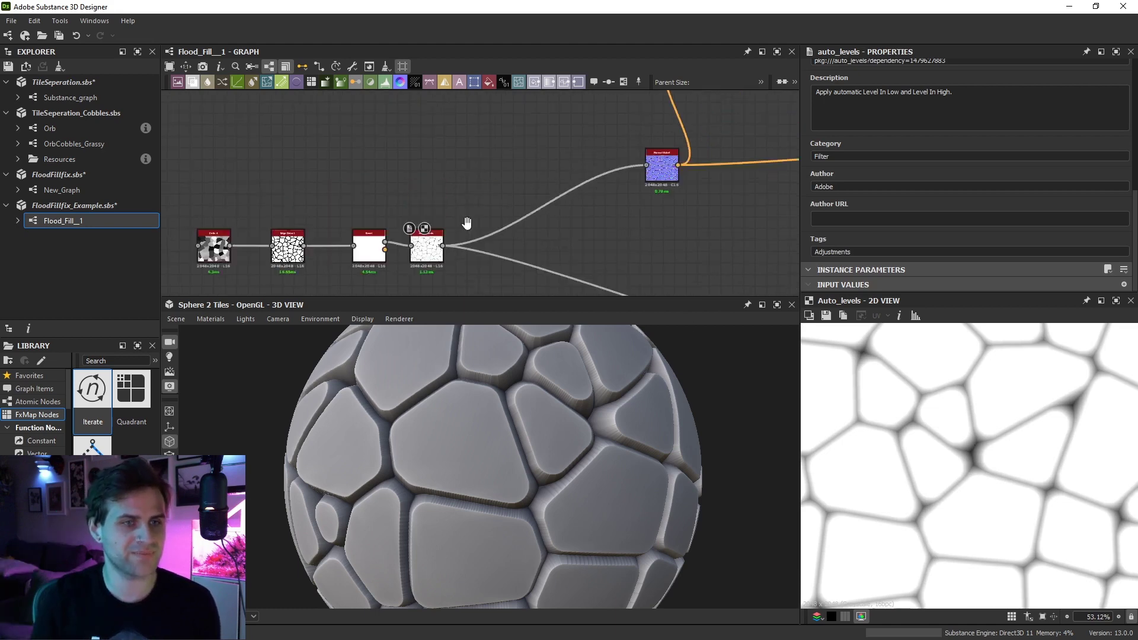
click(564, 210)
scroll(662, 214, down, 2)
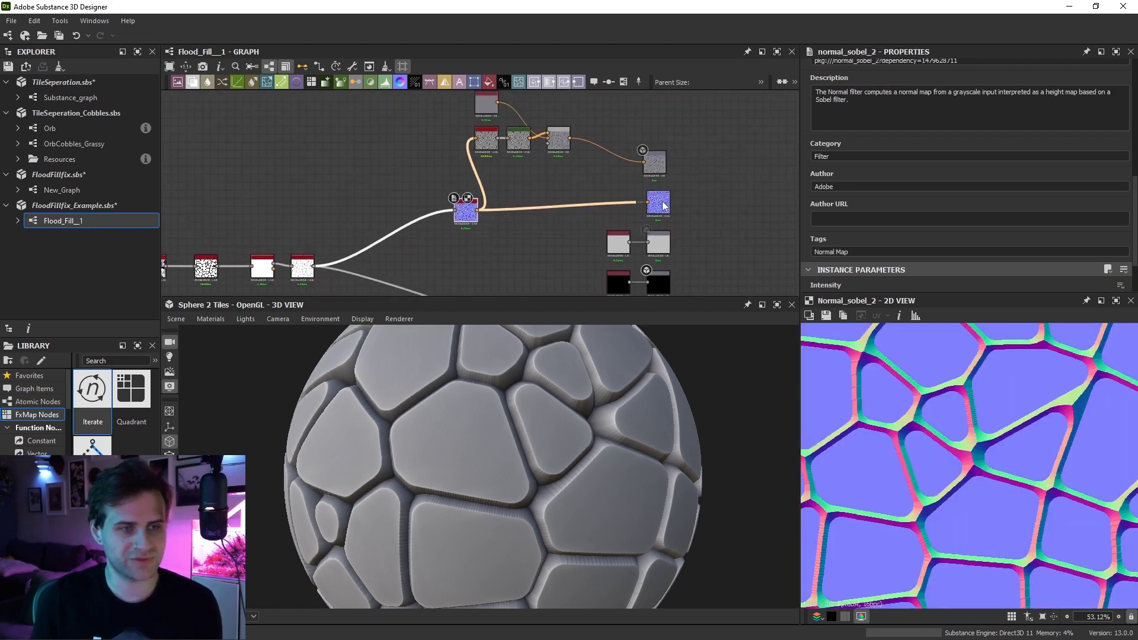
scroll(664, 206, down, 2)
middle_drag(459, 240, 461, 283)
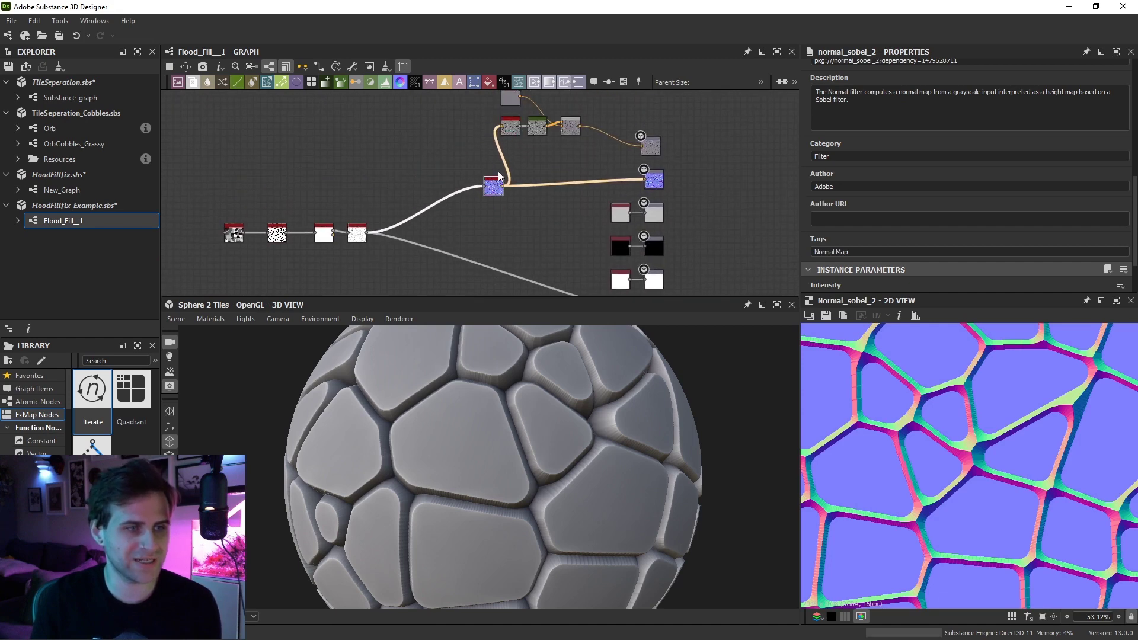
Try adding a Levels node after Auto Levels, then undo it
key(space)
click(403, 271)
scroll(373, 246, up, 2)
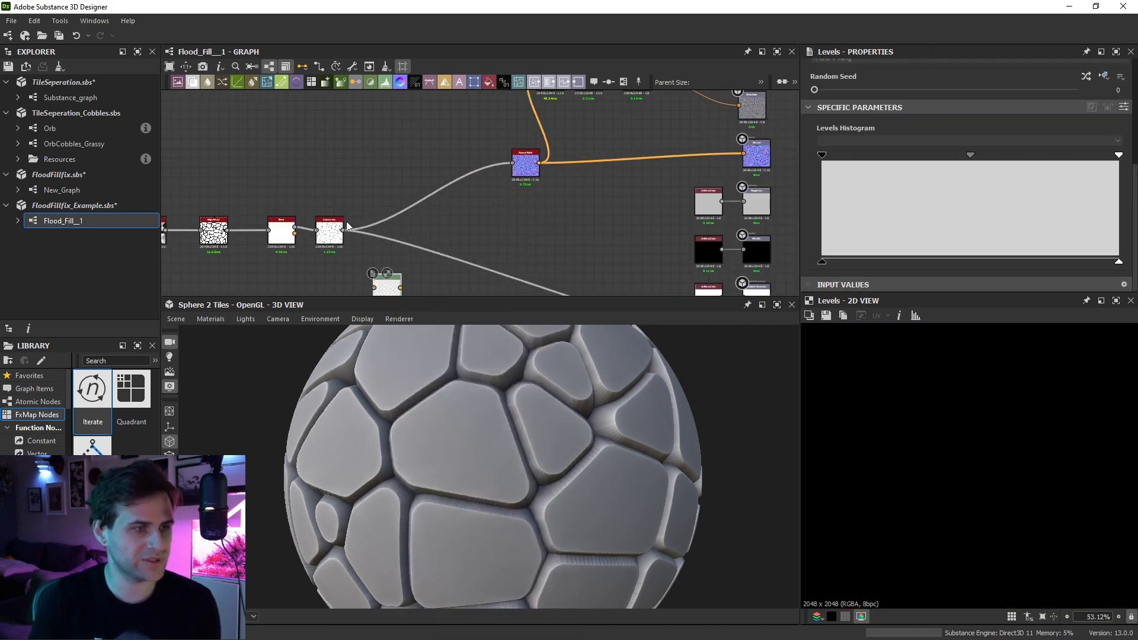
drag(340, 236, 374, 288)
click(353, 239)
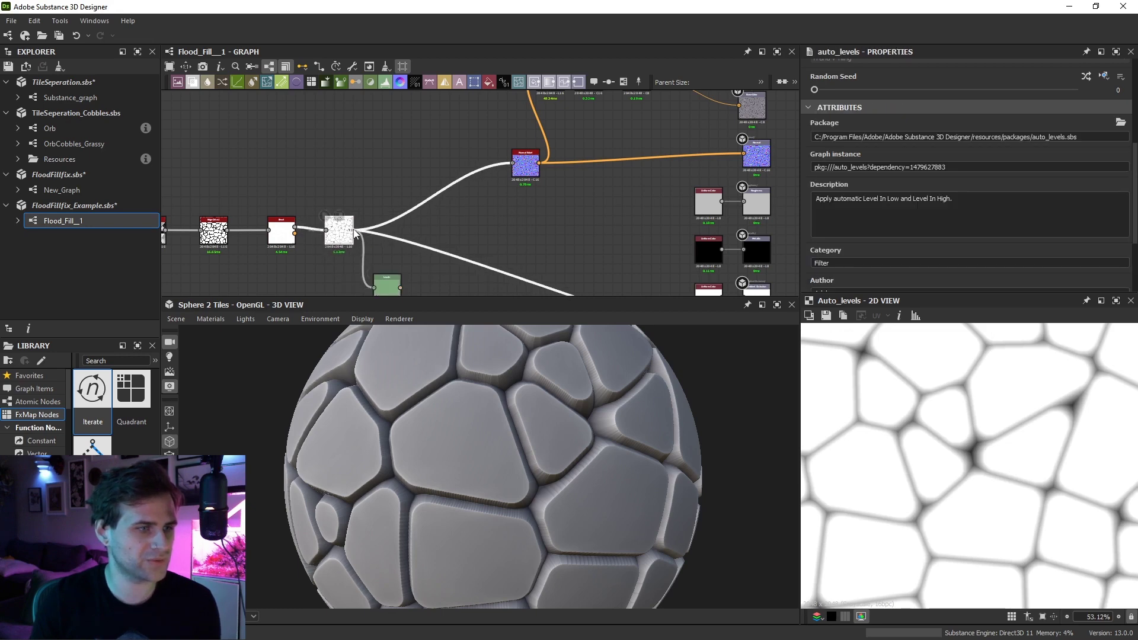
key(ctrl+z)
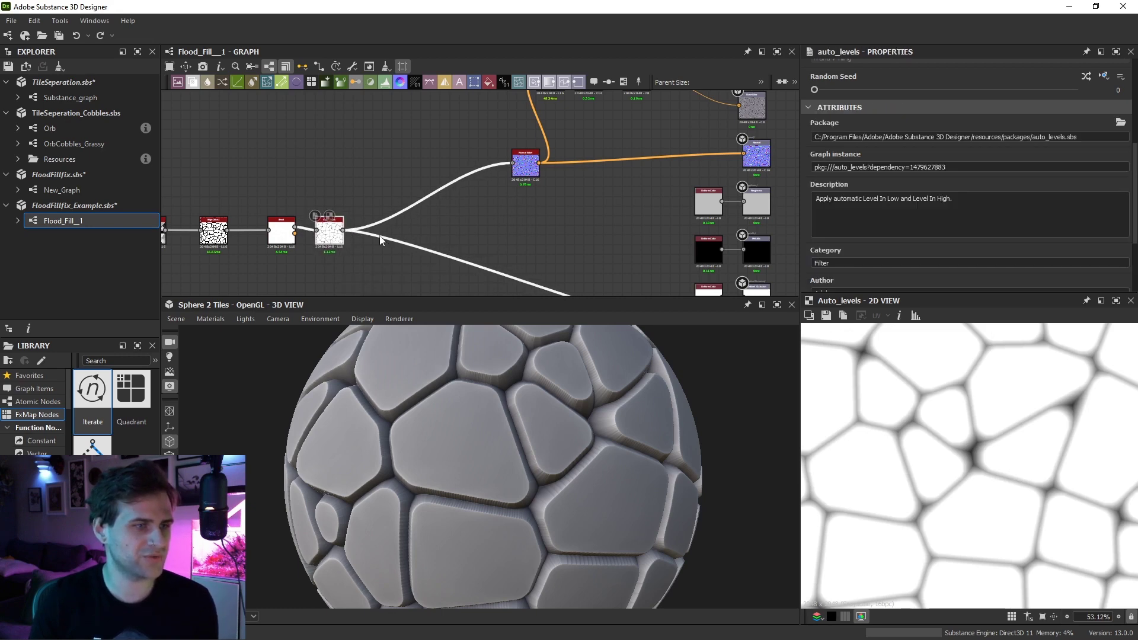
key(ctrl+z)
key(ctrl+z)
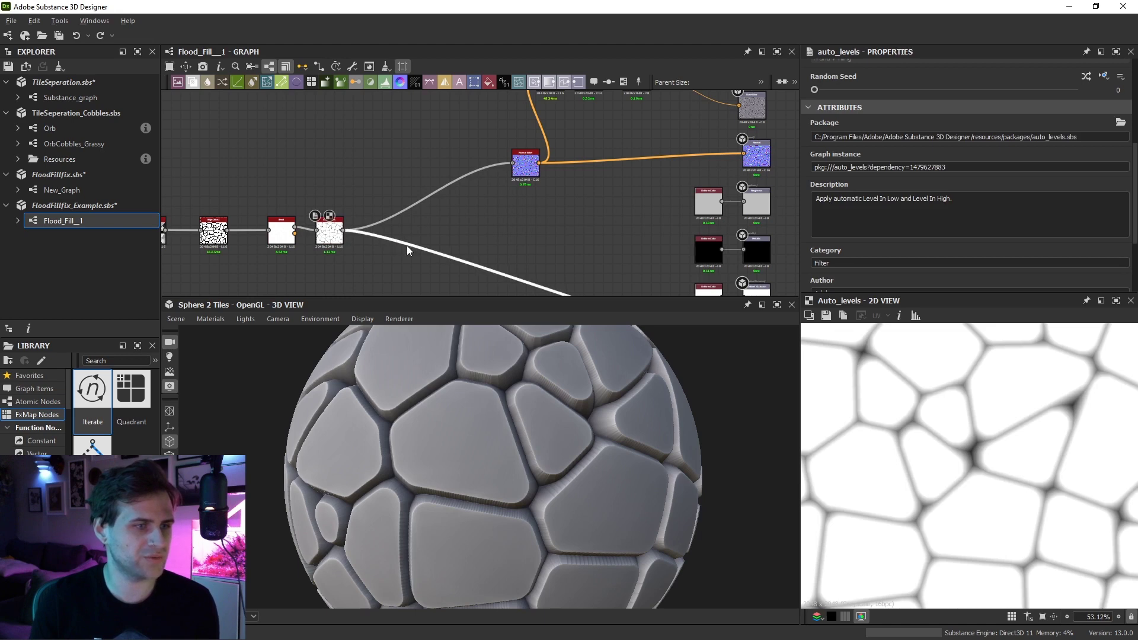
Route the Normal node's input through a Dot node and preview the normal and Blend outputs
alt+click(417, 247)
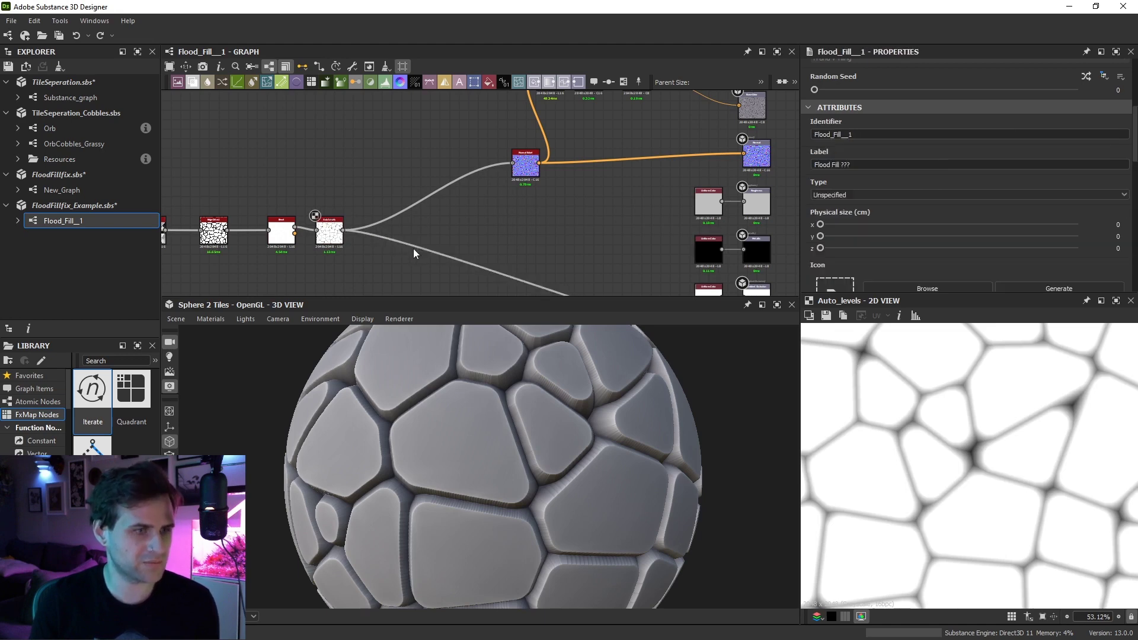
drag(419, 246, 513, 162)
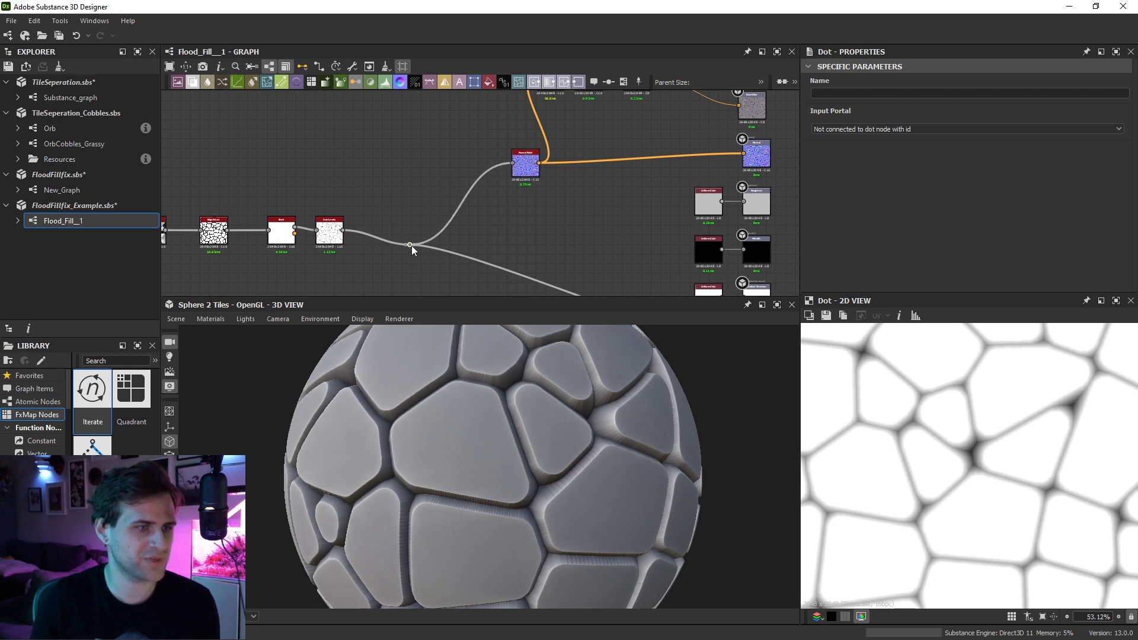
middle_drag(478, 215, 433, 303)
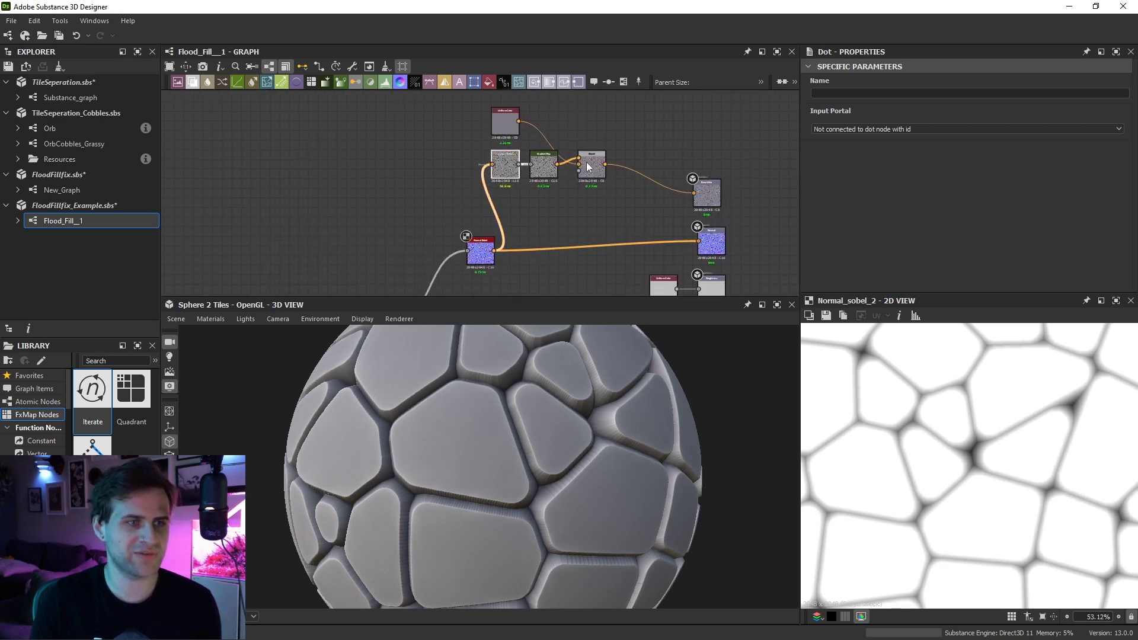
click(480, 252)
click(592, 167)
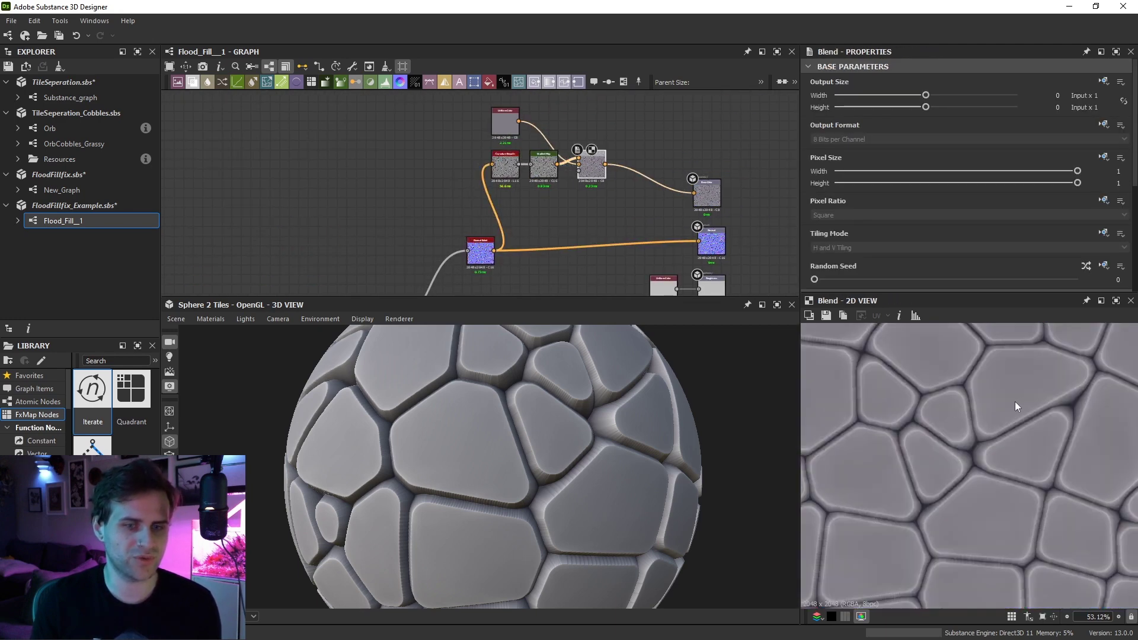
Test a uniform colour on Base Color, then reconnect Blend's output to Base Color
click(710, 197)
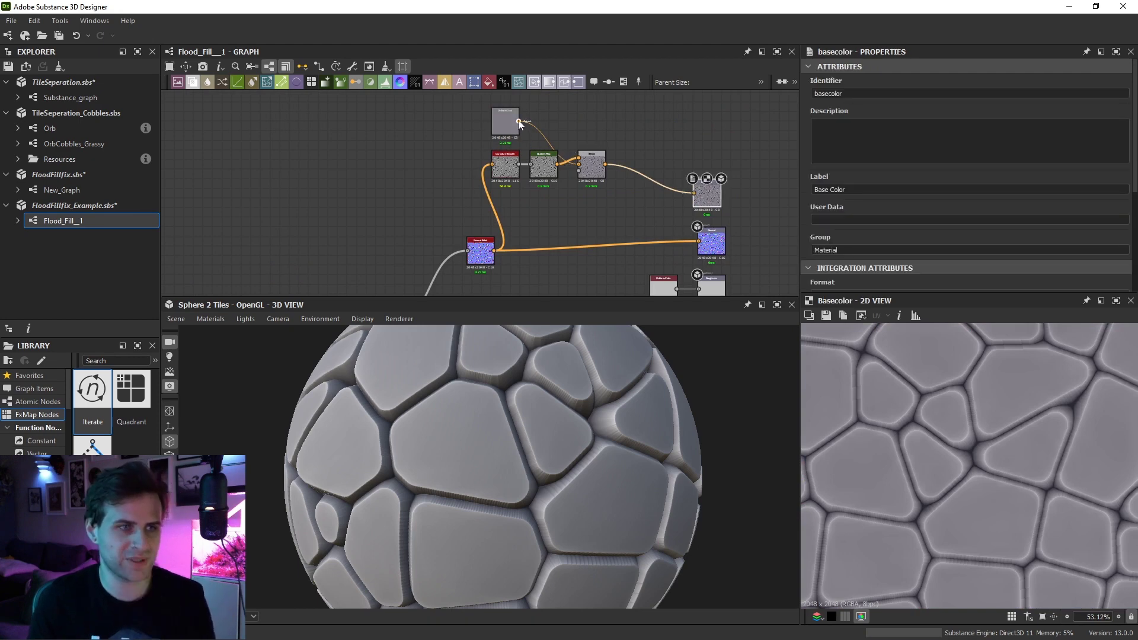
drag(519, 121, 694, 192)
drag(605, 165, 693, 192)
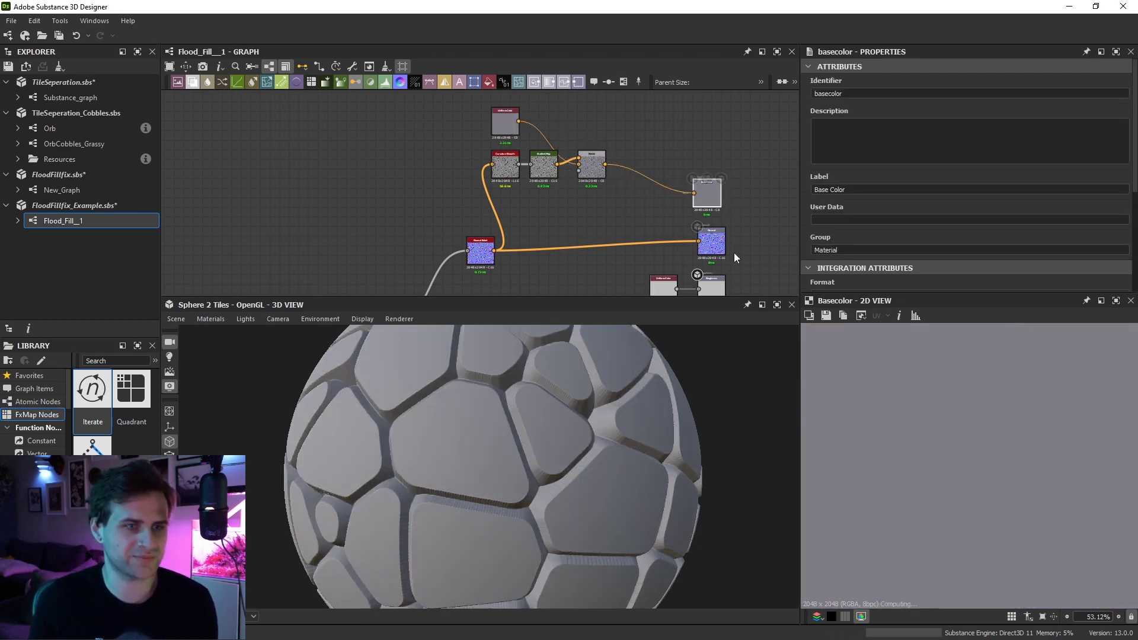
mouse_move(470, 220)
middle_down()
mouse_move(485, 162)
mouse_move(636, 118)
middle_up()
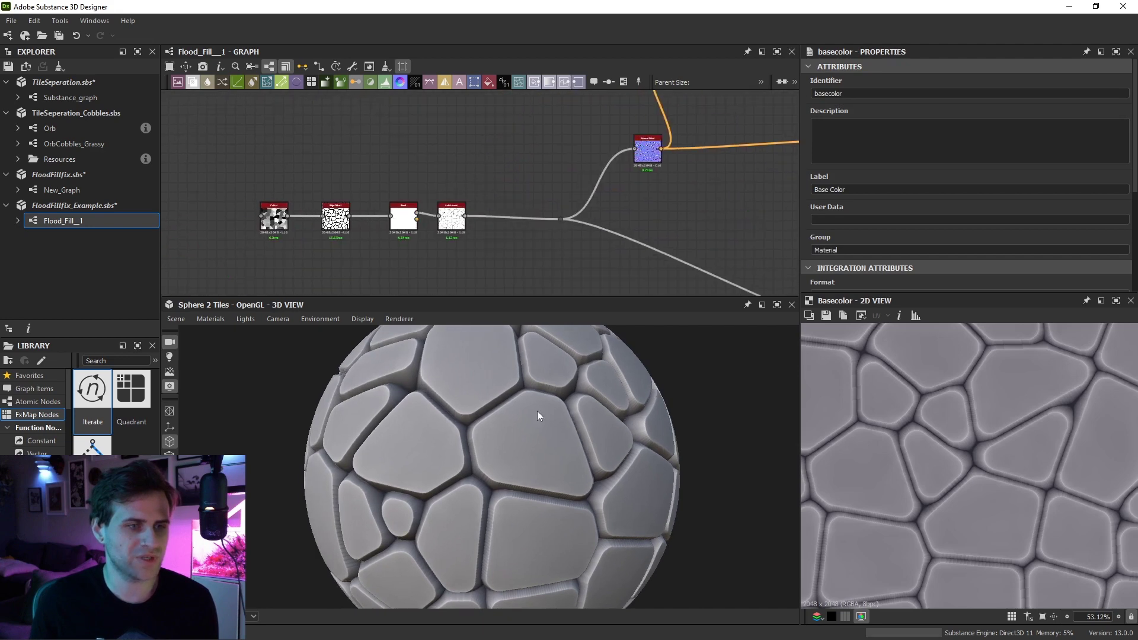
scroll(520, 441, down, 2)
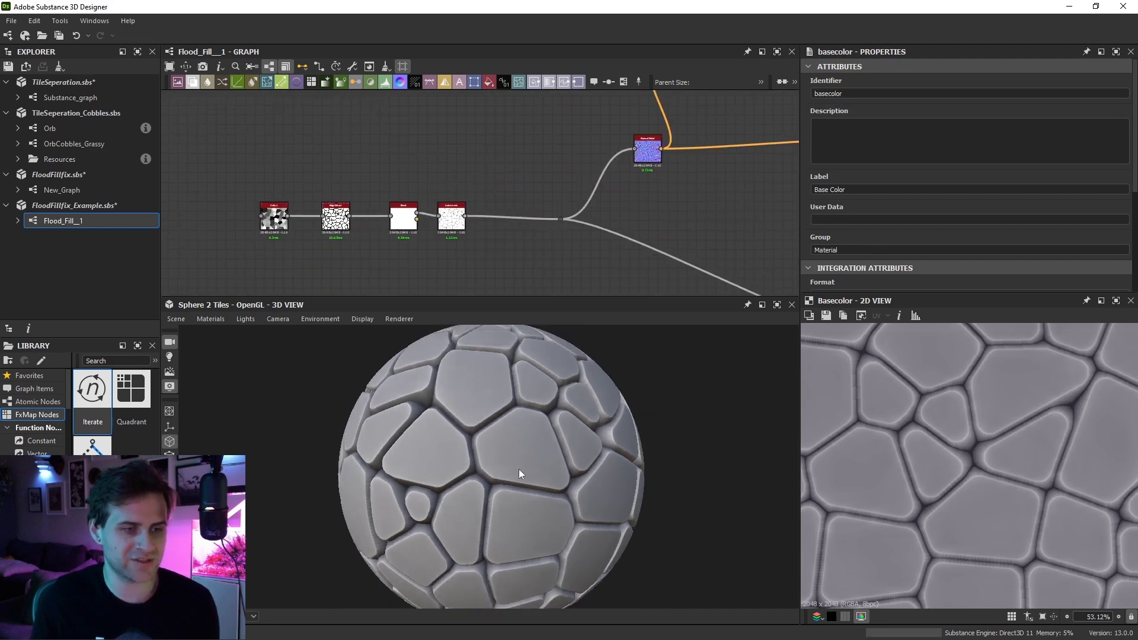
scroll(404, 230, up, 2)
Add a Flood Fill node fed by Edge Detect
key(space)
text(f)
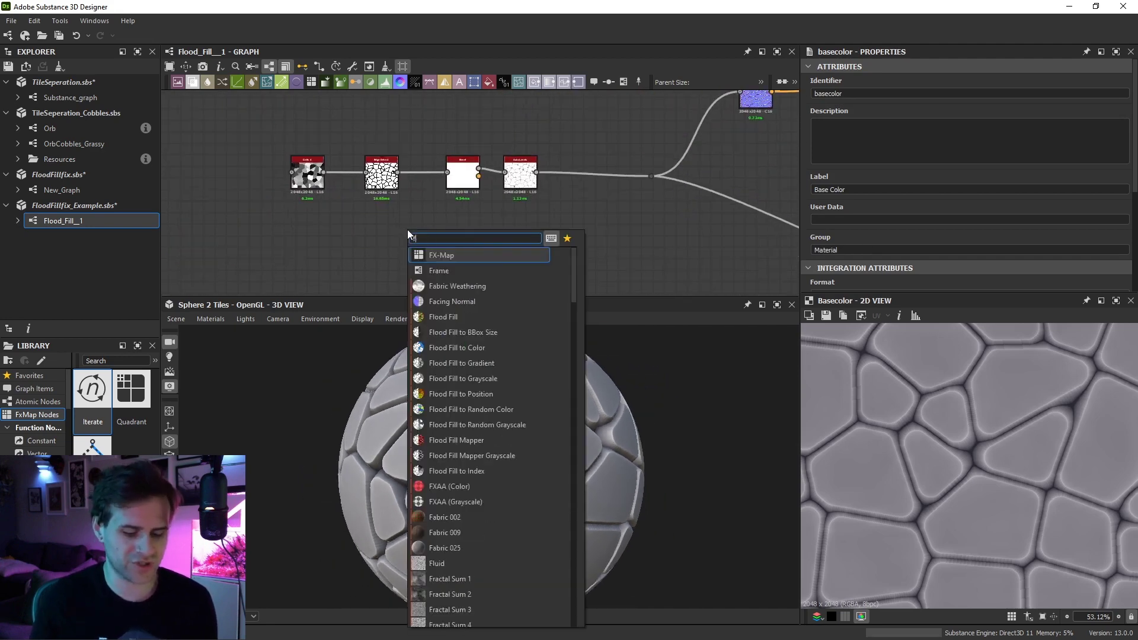
text(lood)
key(Return)
scroll(408, 230, up, 1)
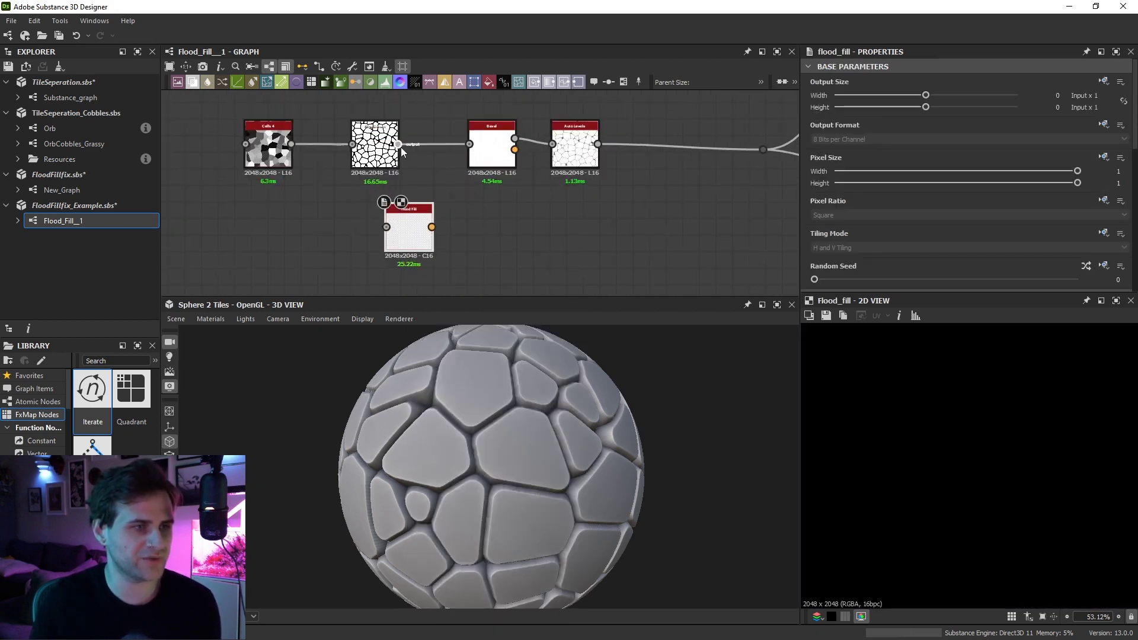
drag(397, 144, 376, 254)
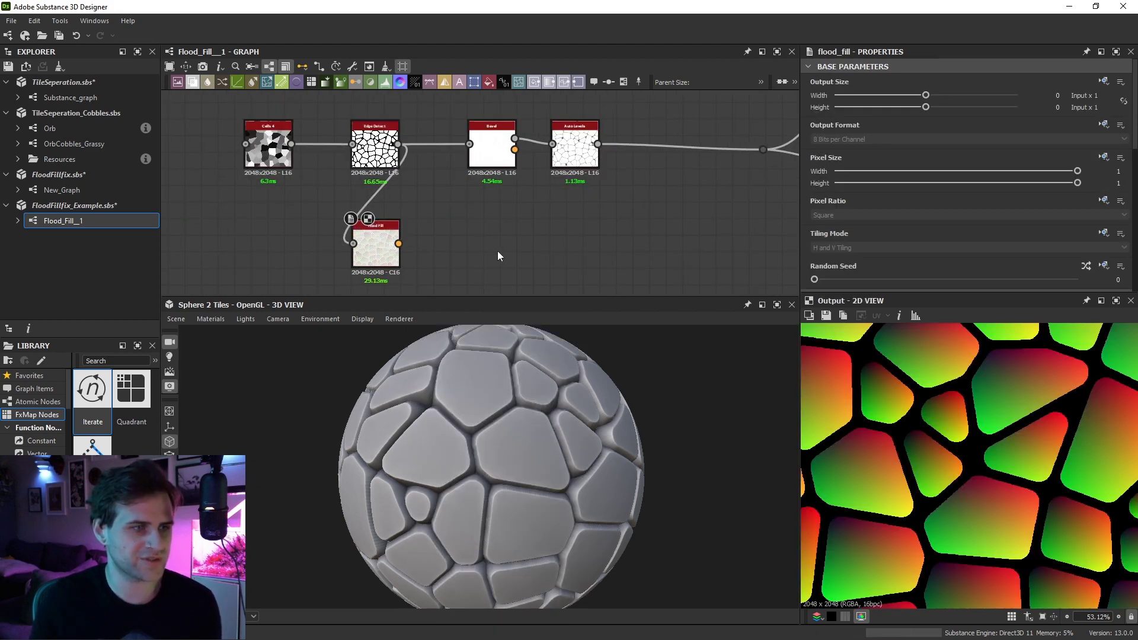
Add a Flood Fill to Random Grayscale node after the Flood Fill
key(space)
text(flood)
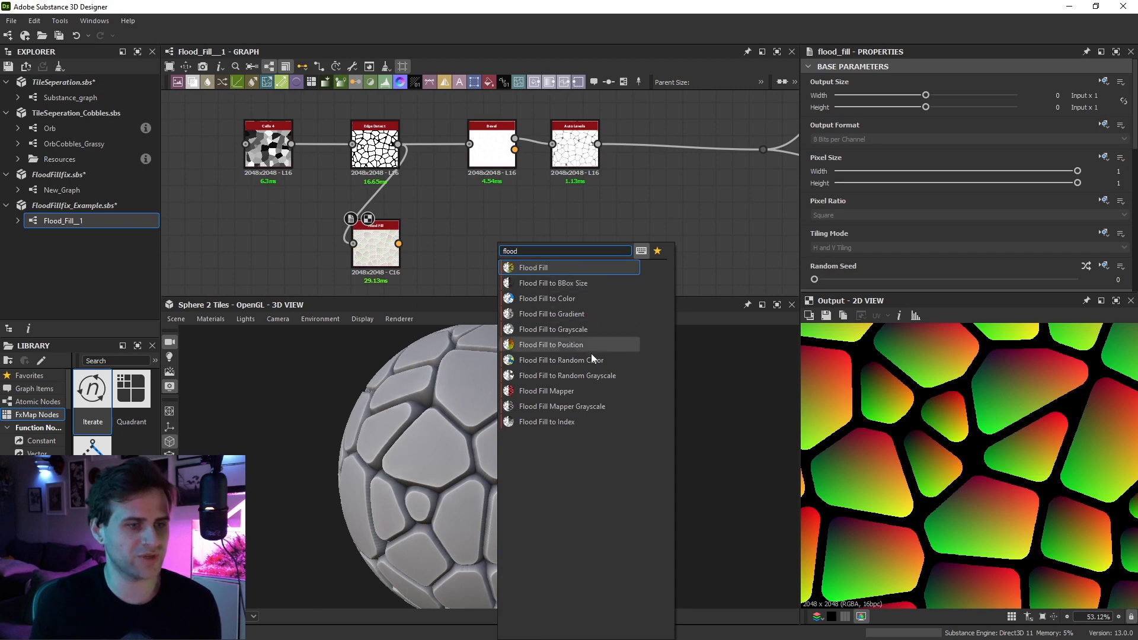
click(614, 377)
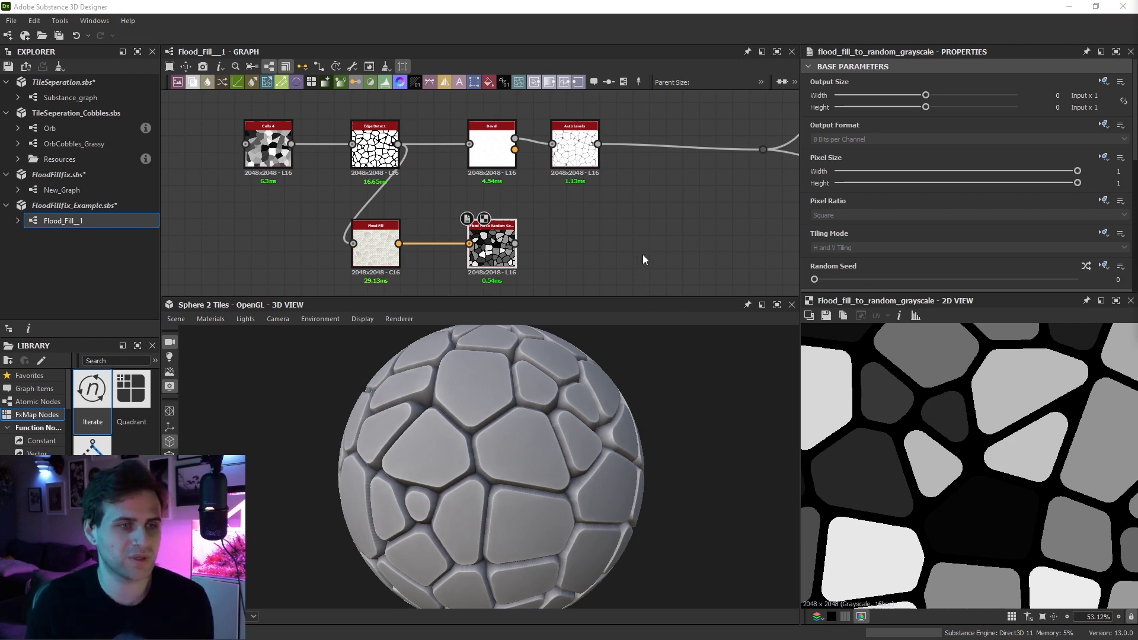
key(space)
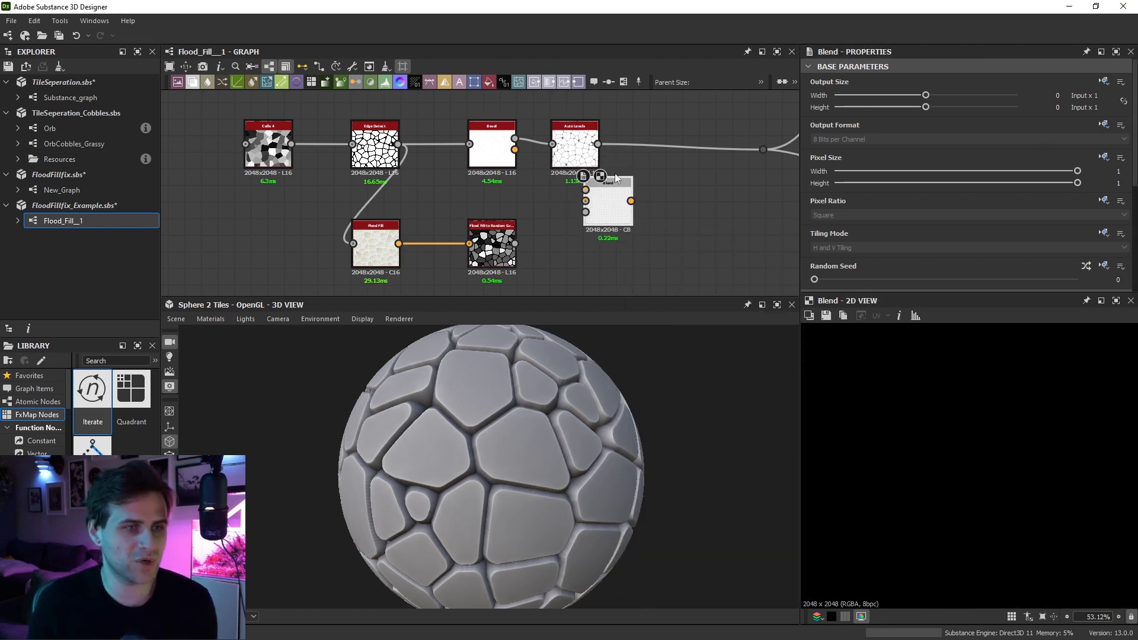
Add a Blend node beside Auto Levels and connect its inputs
double_click(608, 189)
drag(607, 190, 644, 220)
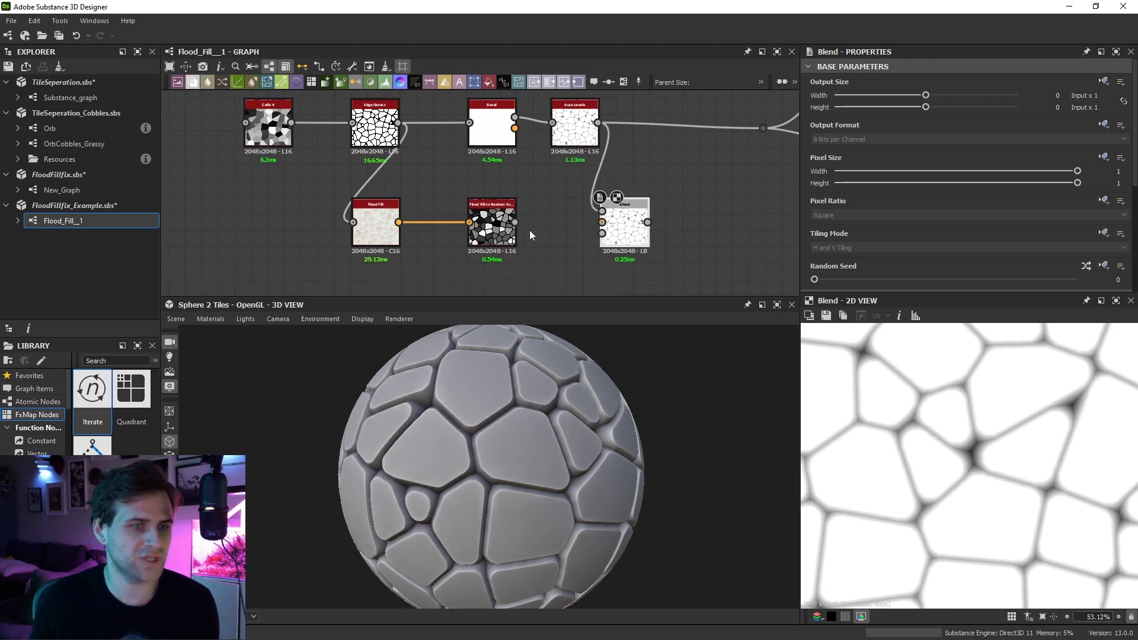
drag(515, 222, 602, 211)
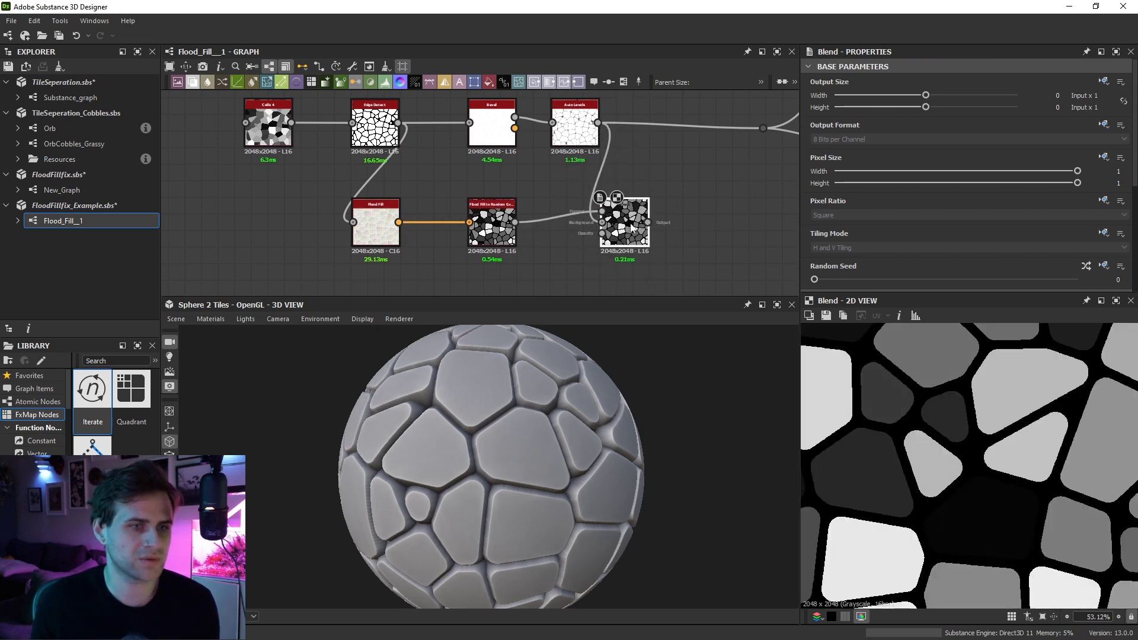
scroll(912, 219, down, 3)
Set the Blend to Multiply at 0.7 opacity and wire its output onward
click(853, 253)
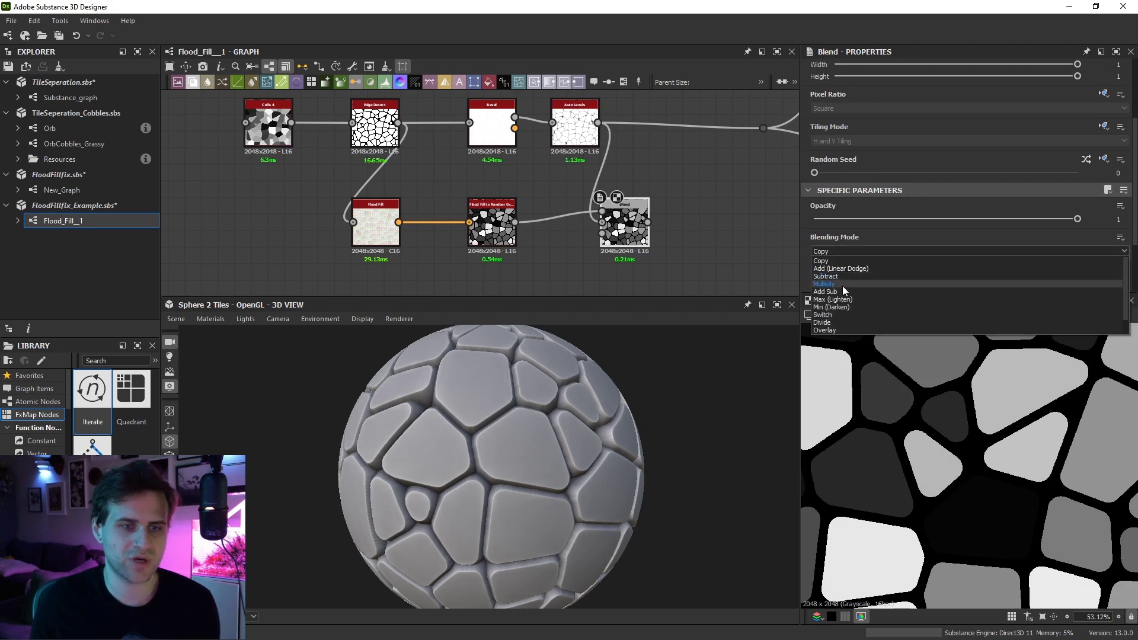
click(842, 286)
click(948, 219)
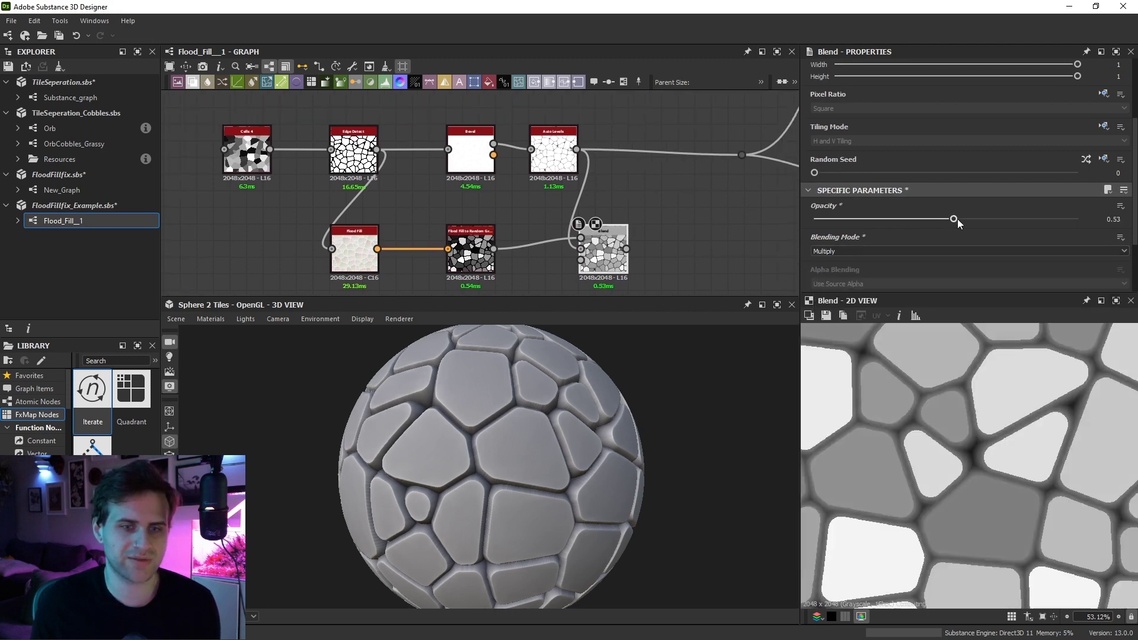
drag(958, 219, 960, 218)
drag(627, 249, 742, 155)
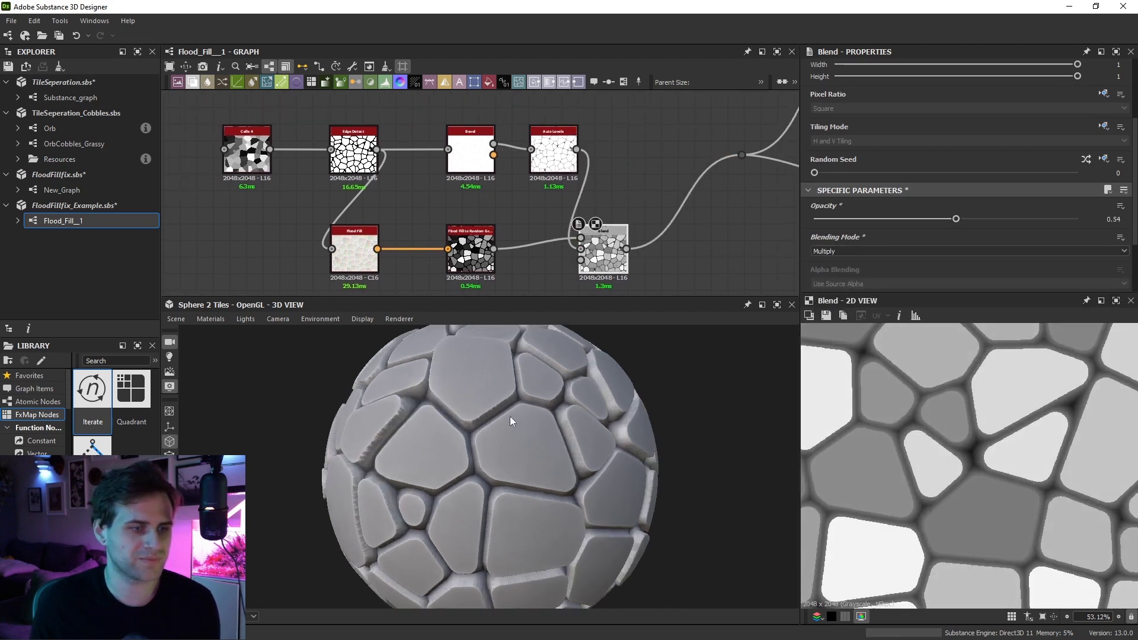
scroll(510, 416, up, 3)
scroll(500, 432, up, 5)
scroll(548, 422, up, 2)
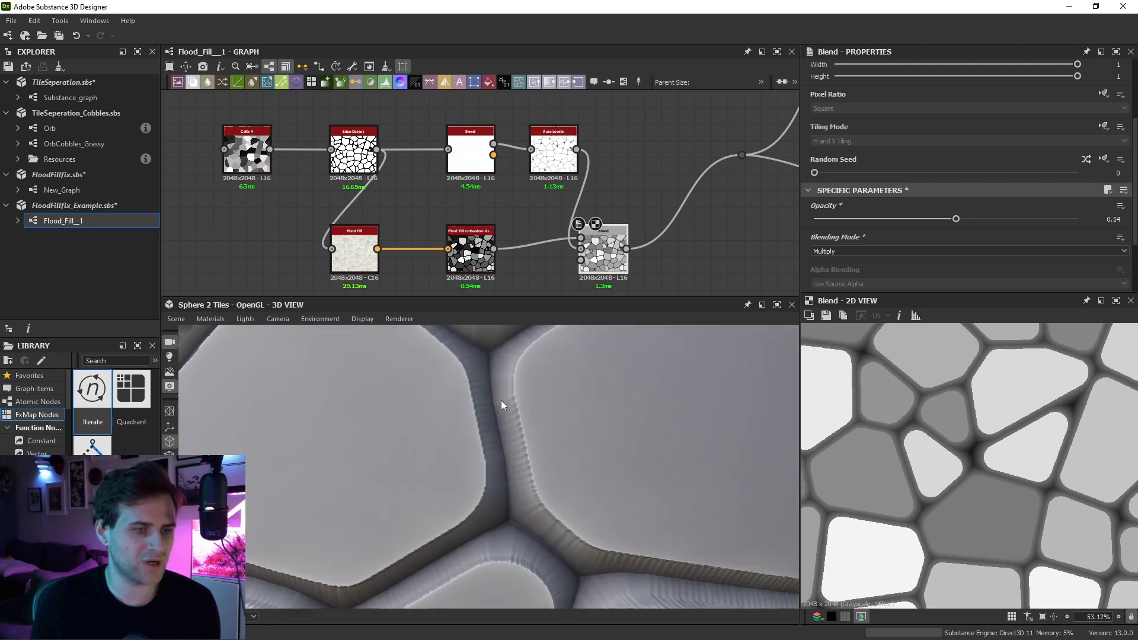
scroll(506, 378, up, 2)
drag(960, 219, 998, 219)
Orbit to a grazing close-up of a tile edge to check the height variation
scroll(507, 410, down, 5)
scroll(497, 401, up, 3)
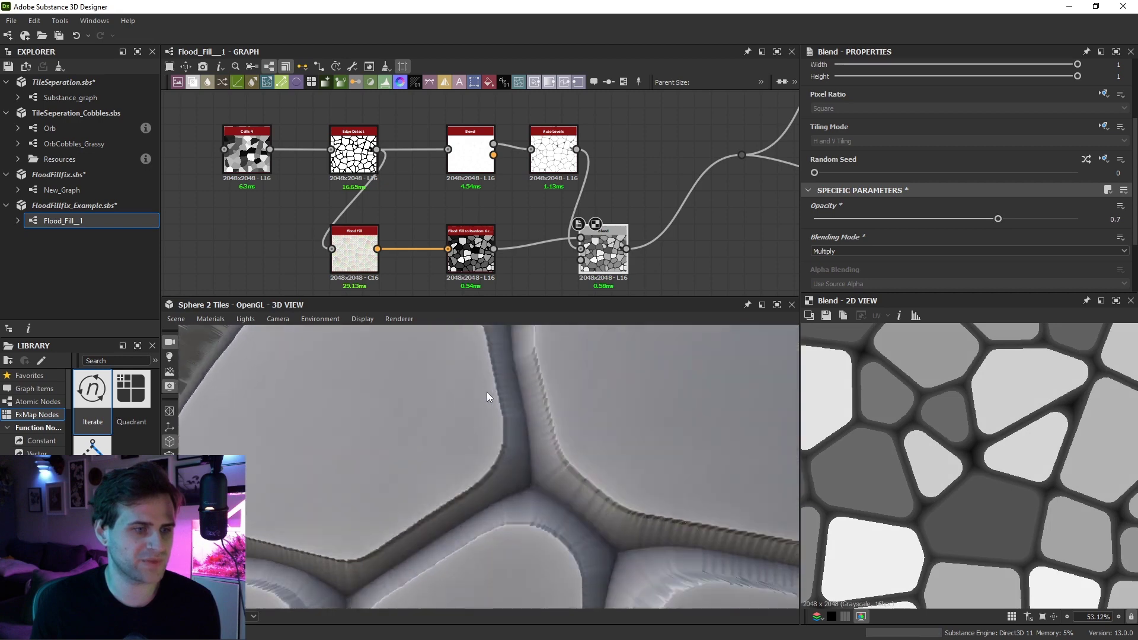
mouse_move(487, 392)
alt+mouse_down()
mouse_move(421, 415)
mouse_move(409, 402)
mouse_move(442, 374)
alt+mouse_up()
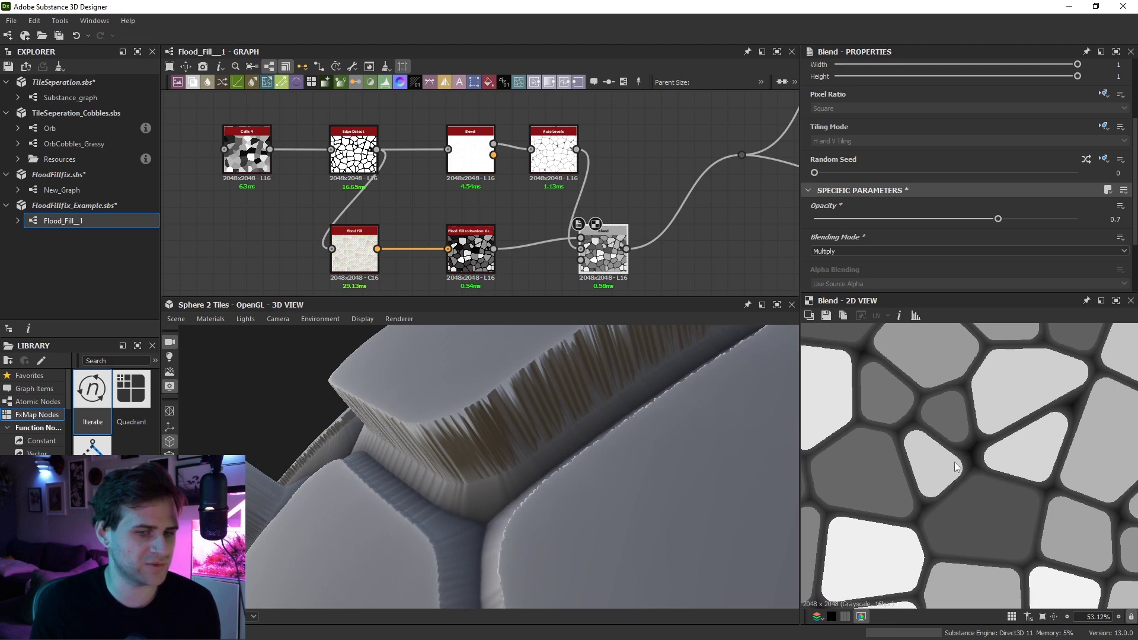
scroll(956, 466, up, 3)
Preview the Edge Detect, Flood Fill to Random Grayscale and Blend outputs
double_click(354, 153)
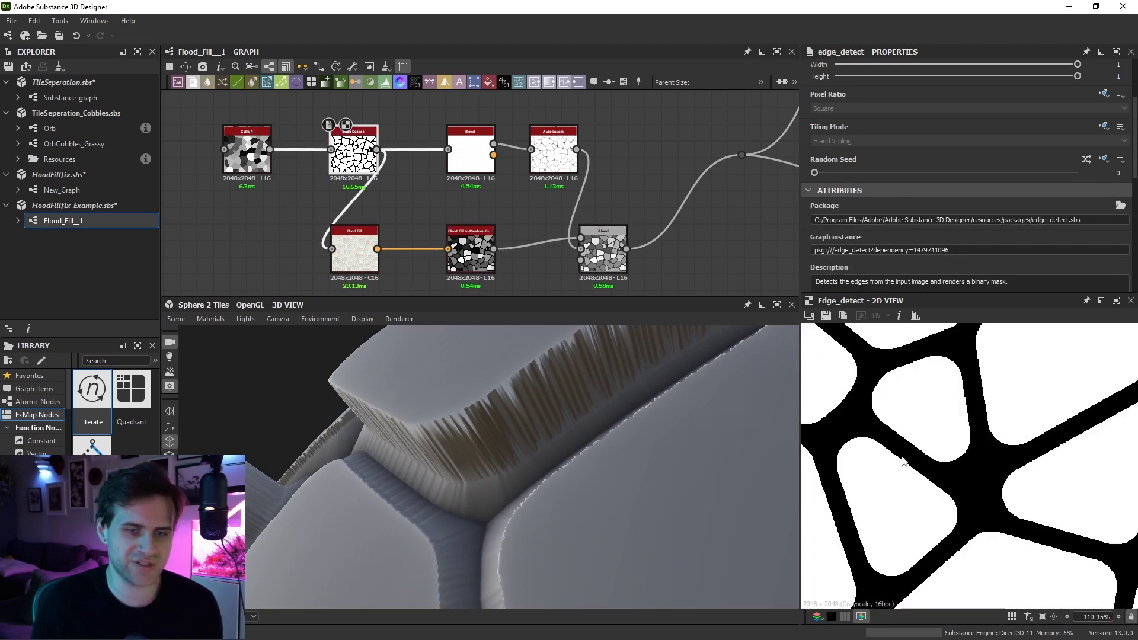
scroll(901, 456, up, 2)
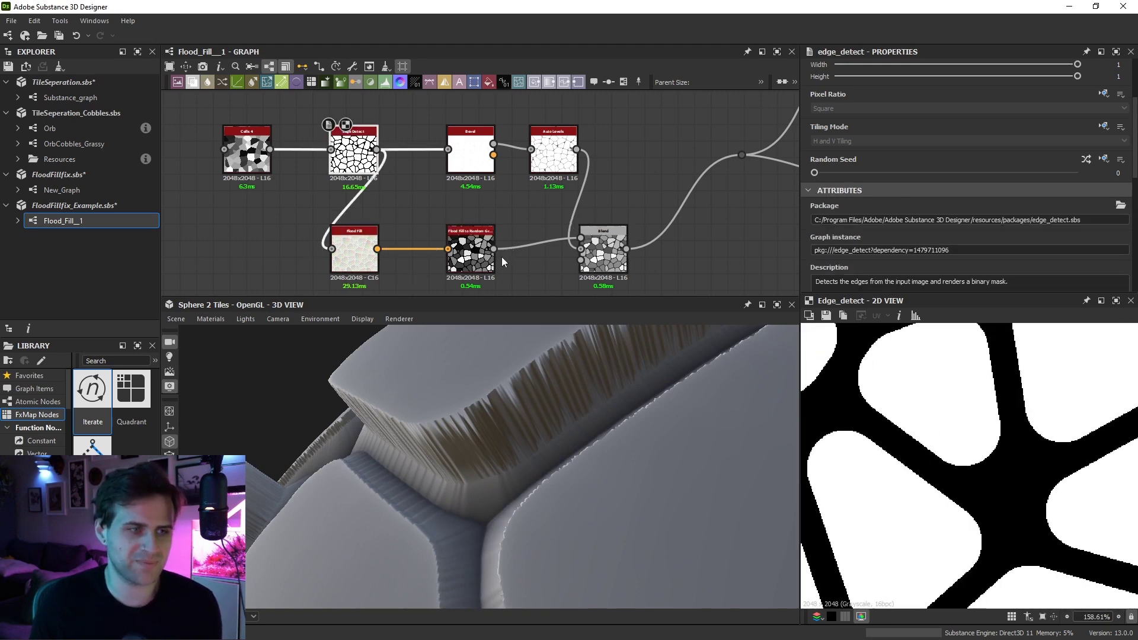
double_click(484, 256)
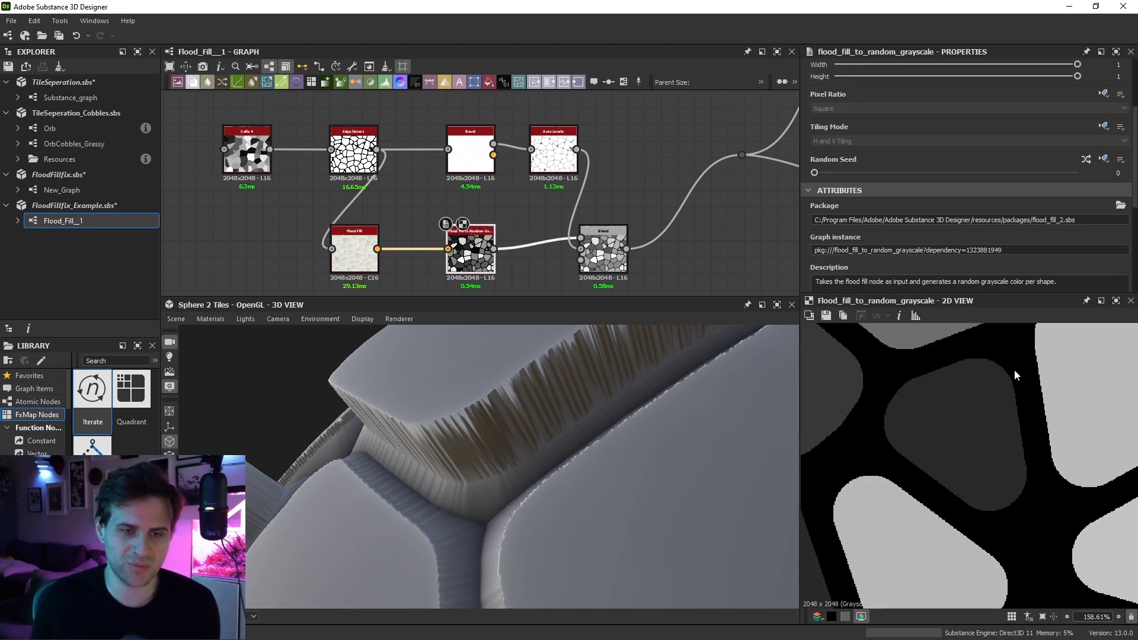
double_click(604, 252)
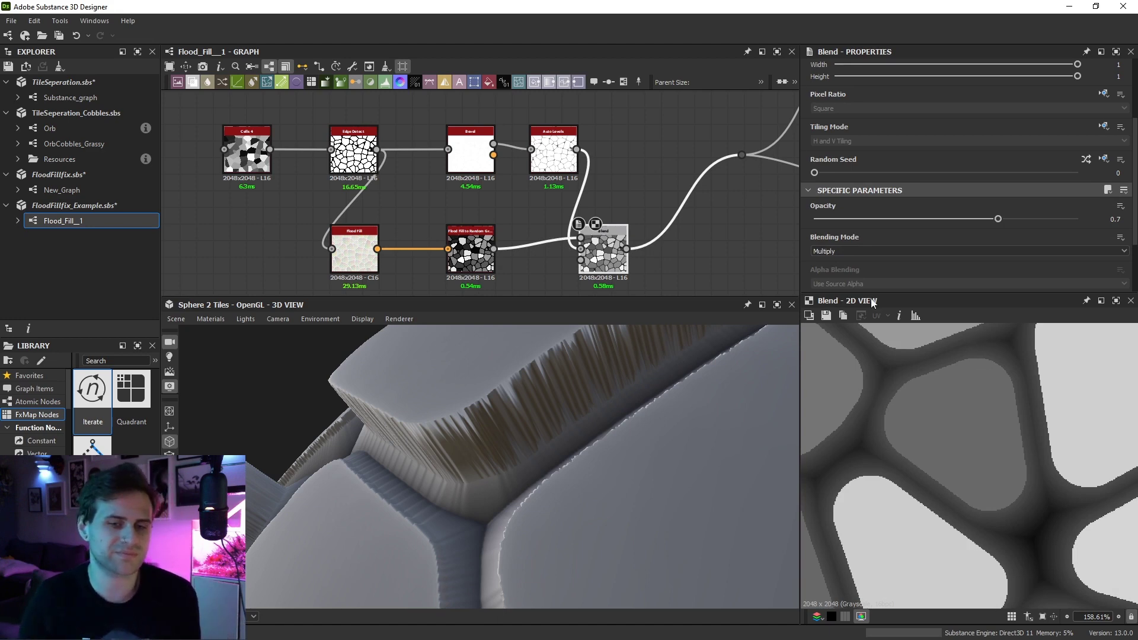
drag(551, 380, 560, 425)
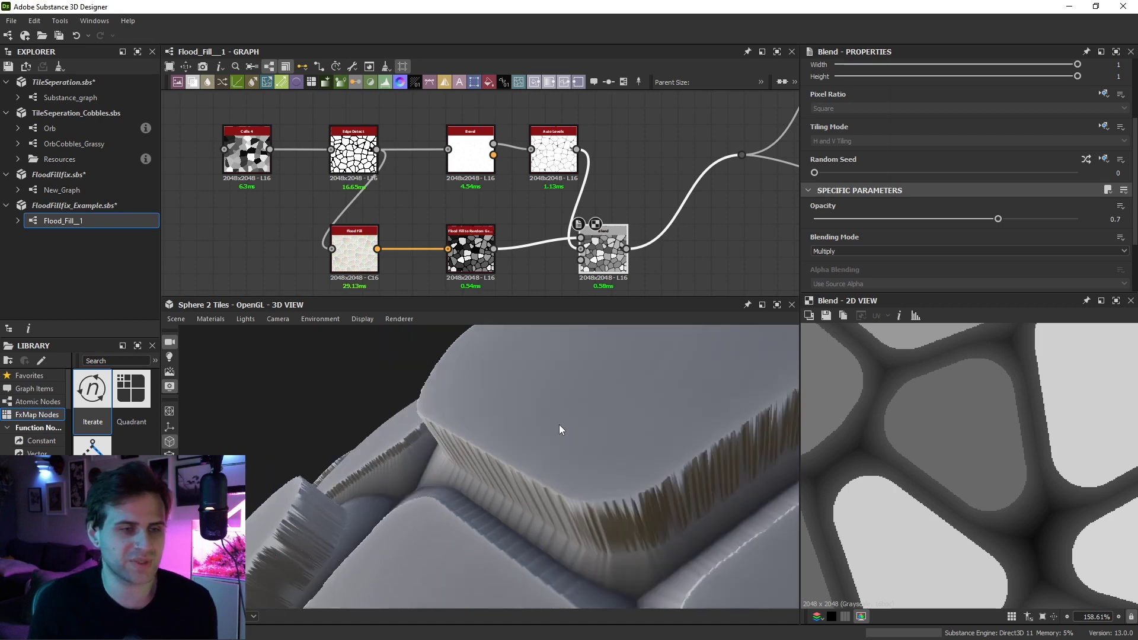
Rearrange the Flood Fill to Random Grayscale, Cells and Edge Detect nodes while previewing them
drag(471, 270, 487, 270)
double_click(488, 268)
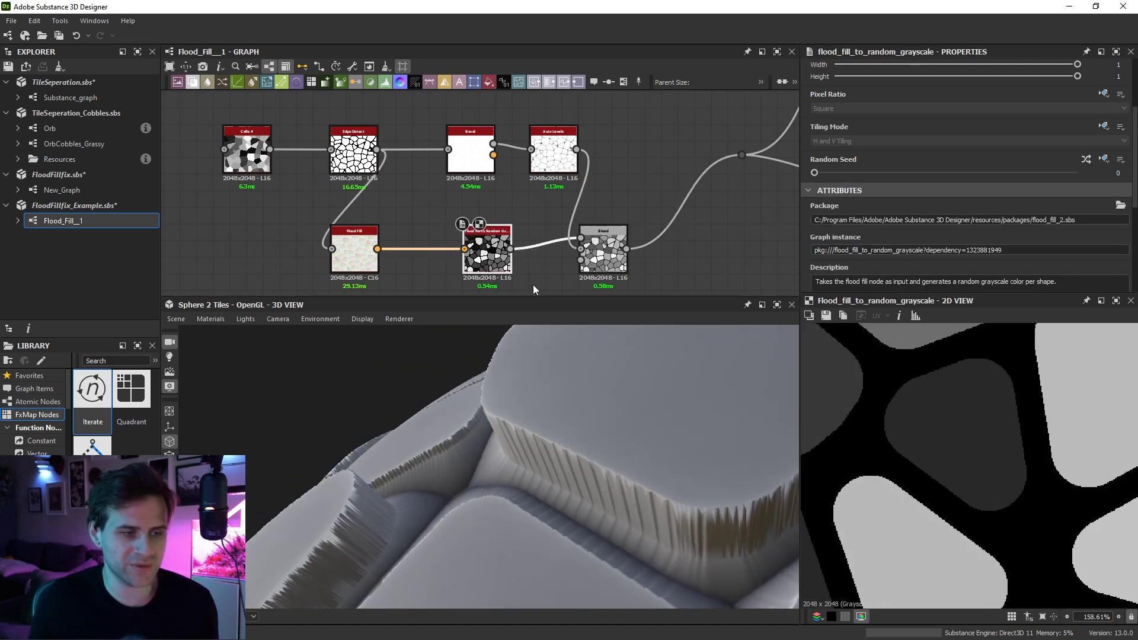
scroll(463, 231, down, 2)
double_click(390, 172)
middle_drag(308, 141, 373, 133)
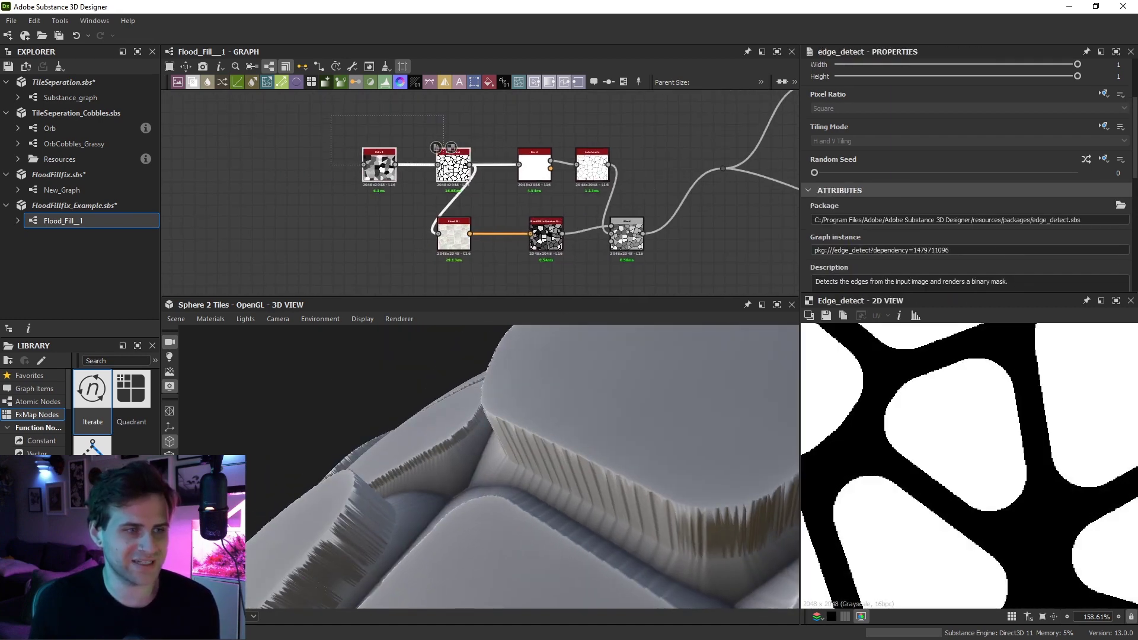
drag(458, 191, 379, 190)
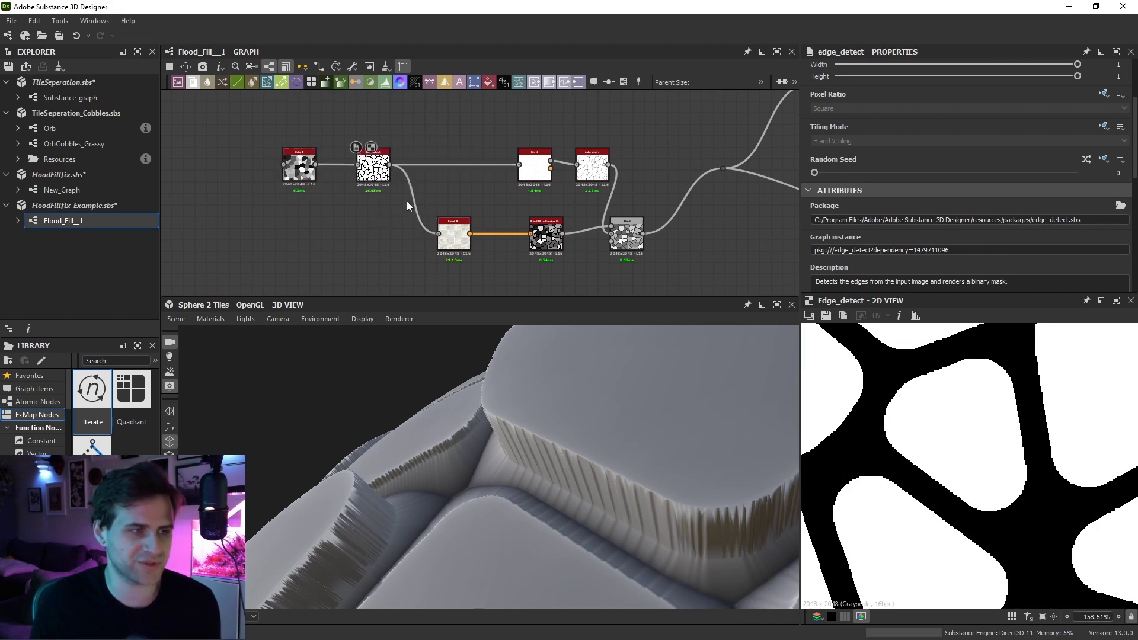
Give Flood Fill its own duplicated Edge Detect at width 1, then preview Flood Fill and Blend
key(ctrl+d)
click(373, 239)
scroll(881, 212, down, 3)
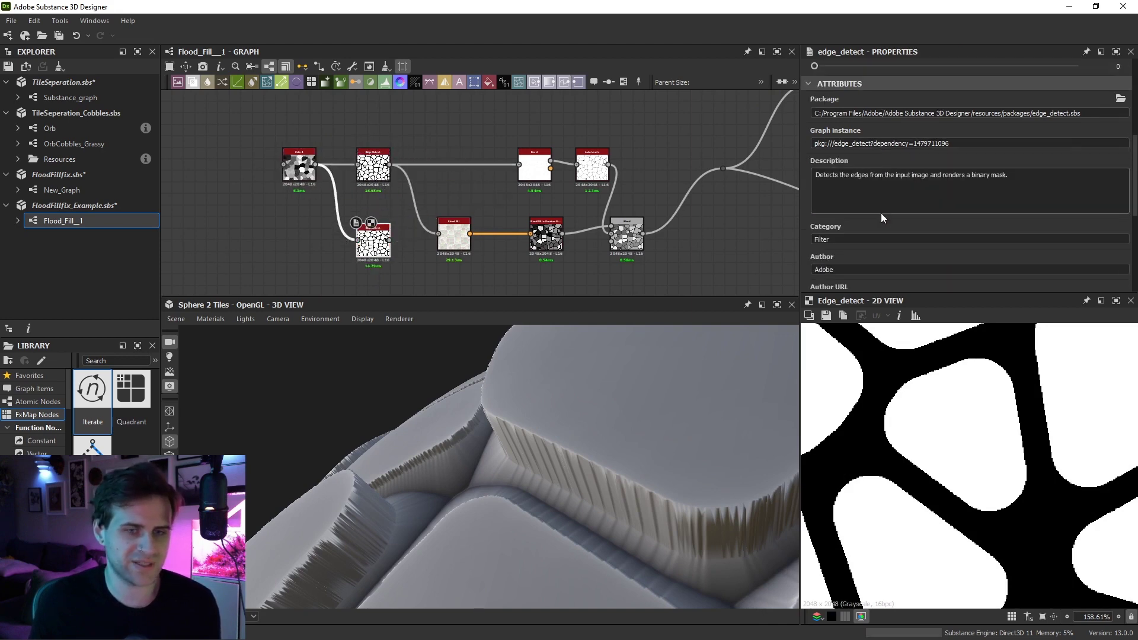
scroll(881, 213, down, 3)
scroll(866, 225, down, 2)
mouse_move(858, 234)
mouse_down()
mouse_move(814, 235)
mouse_move(814, 203)
mouse_up()
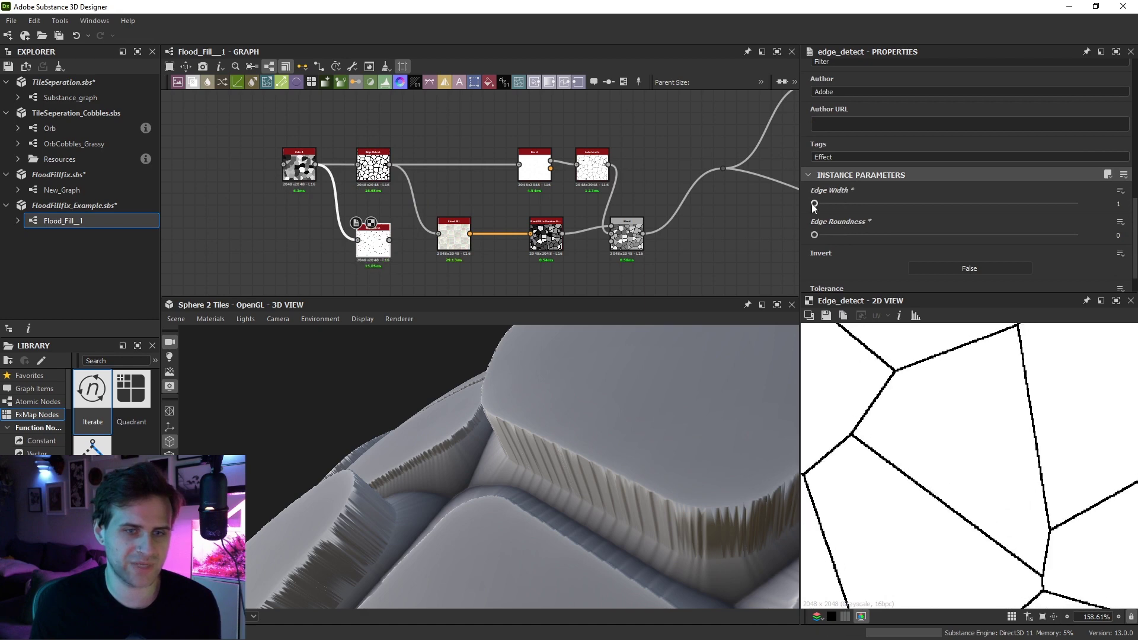
double_click(447, 230)
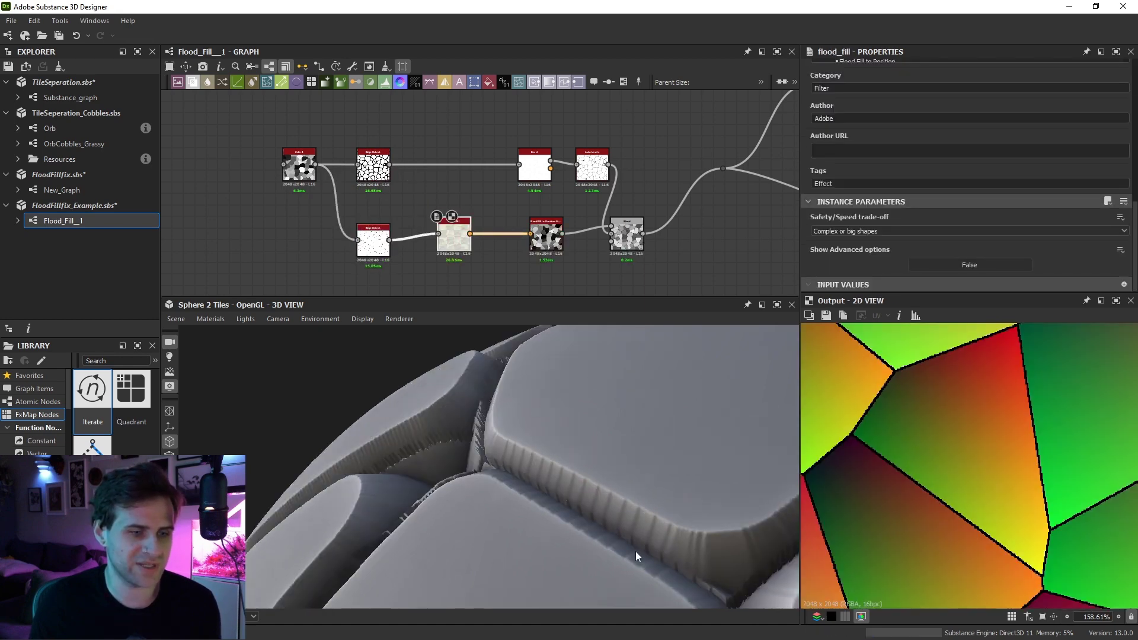
double_click(628, 236)
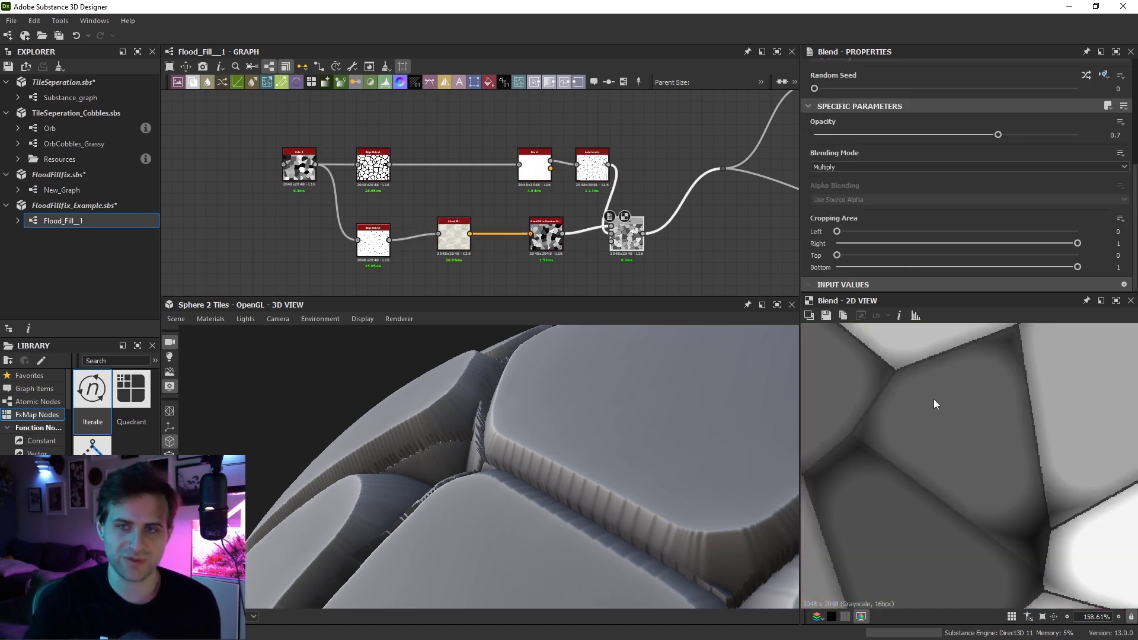
Orbit and zoom around the sphere to see the tiles up close
scroll(507, 438, down, 5)
scroll(539, 450, down, 5)
scroll(540, 450, up, 3)
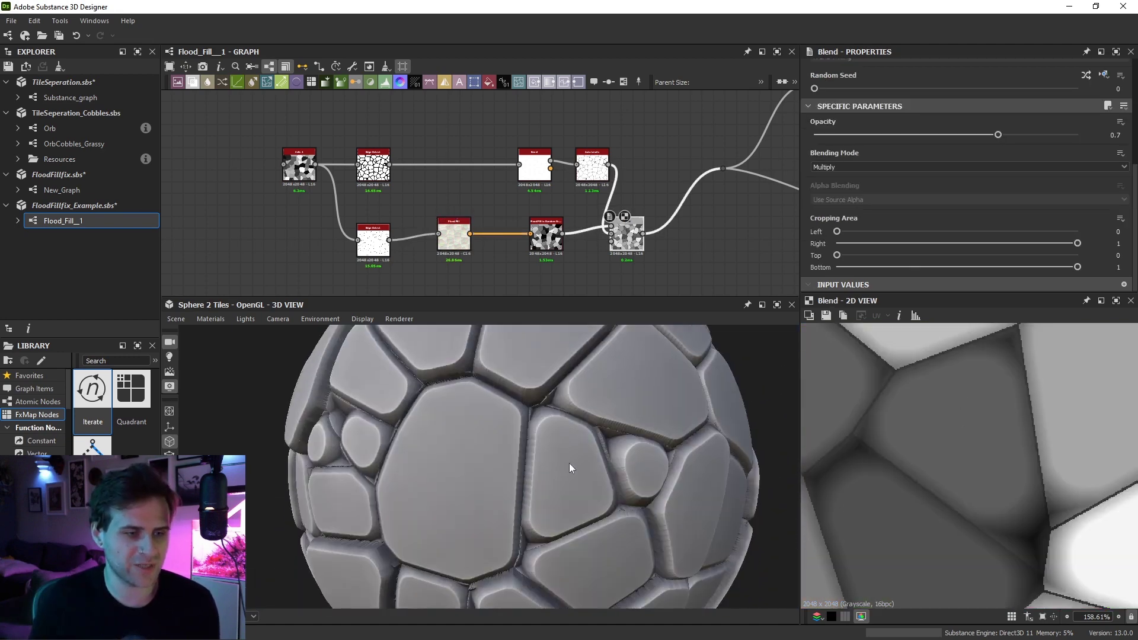
mouse_move(569, 464)
mouse_down()
mouse_move(635, 462)
mouse_move(459, 418)
mouse_up()
scroll(557, 432, up, 3)
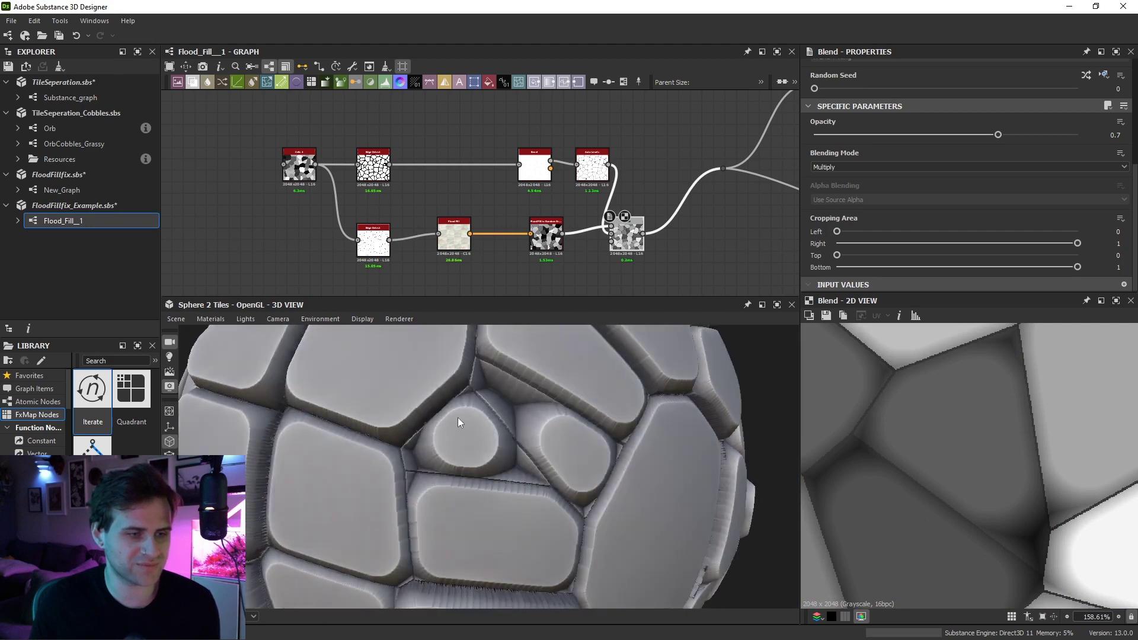
scroll(494, 445, down, 5)
scroll(486, 424, up, 5)
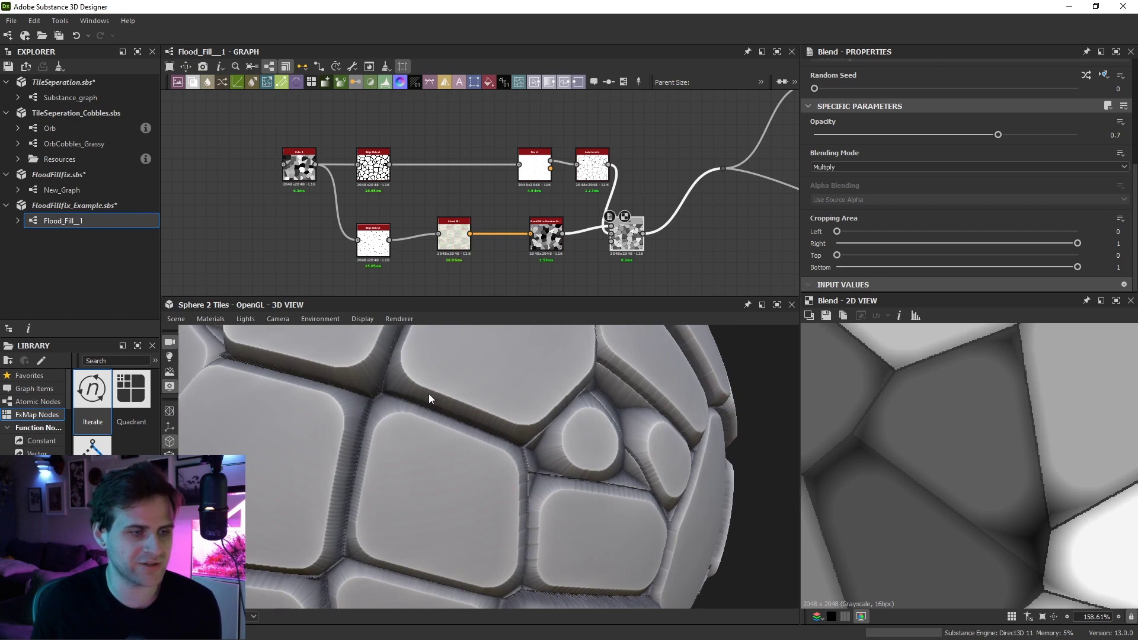
scroll(415, 399, up, 1)
scroll(419, 399, up, 3)
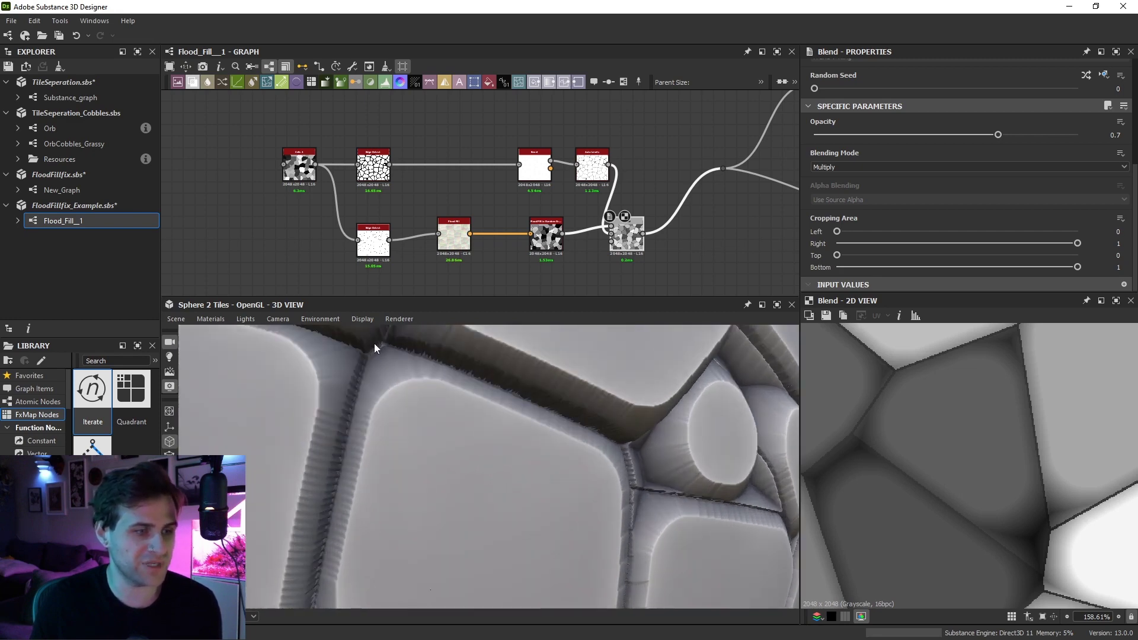
Orbit toward the sphere's edge to compare tile heights at the seams
mouse_move(648, 465)
mouse_down()
mouse_move(528, 414)
mouse_move(395, 407)
mouse_up()
scroll(569, 385, down, 2)
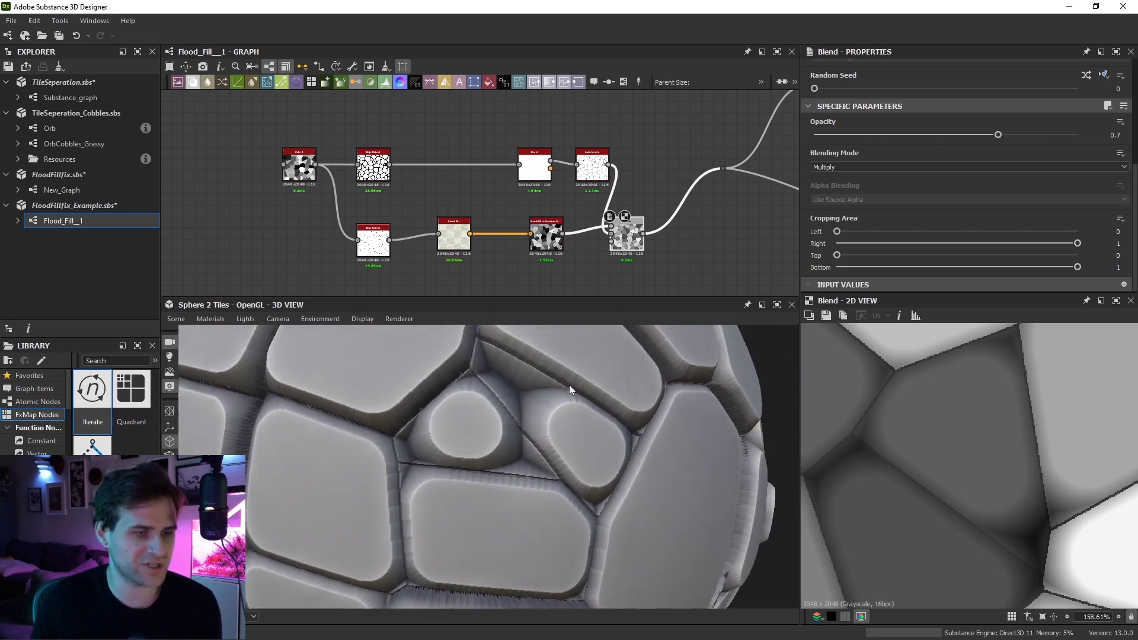
drag(569, 386, 465, 494)
scroll(390, 425, down, 3)
drag(524, 464, 475, 467)
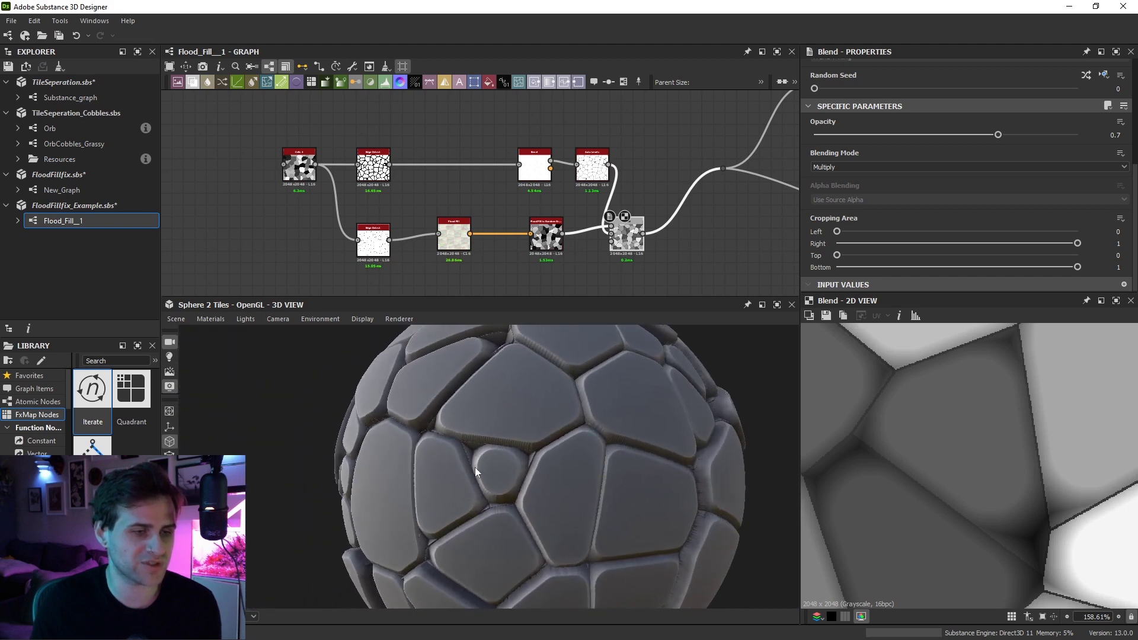
scroll(546, 441, up, 3)
scroll(561, 492, down, 3)
mouse_move(561, 471)
mouse_down()
mouse_move(646, 471)
mouse_move(632, 463)
mouse_move(641, 452)
mouse_up()
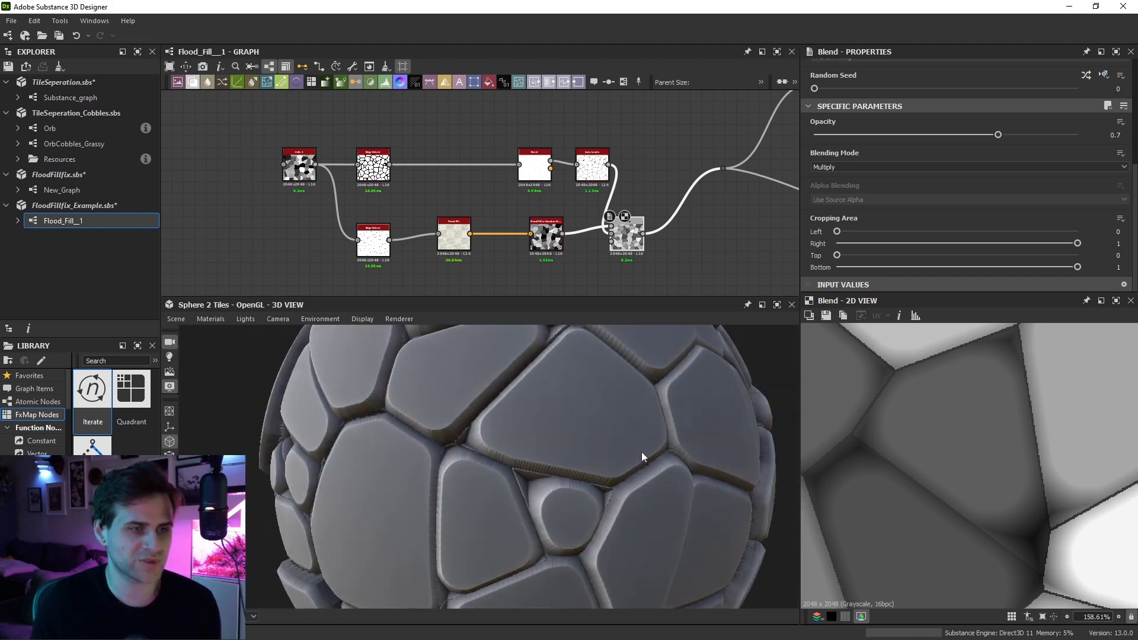
middle_drag(527, 283, 521, 231)
Add a Flood Fill to Gradient node fed by the Flood Fill output
key(space)
text(flood)
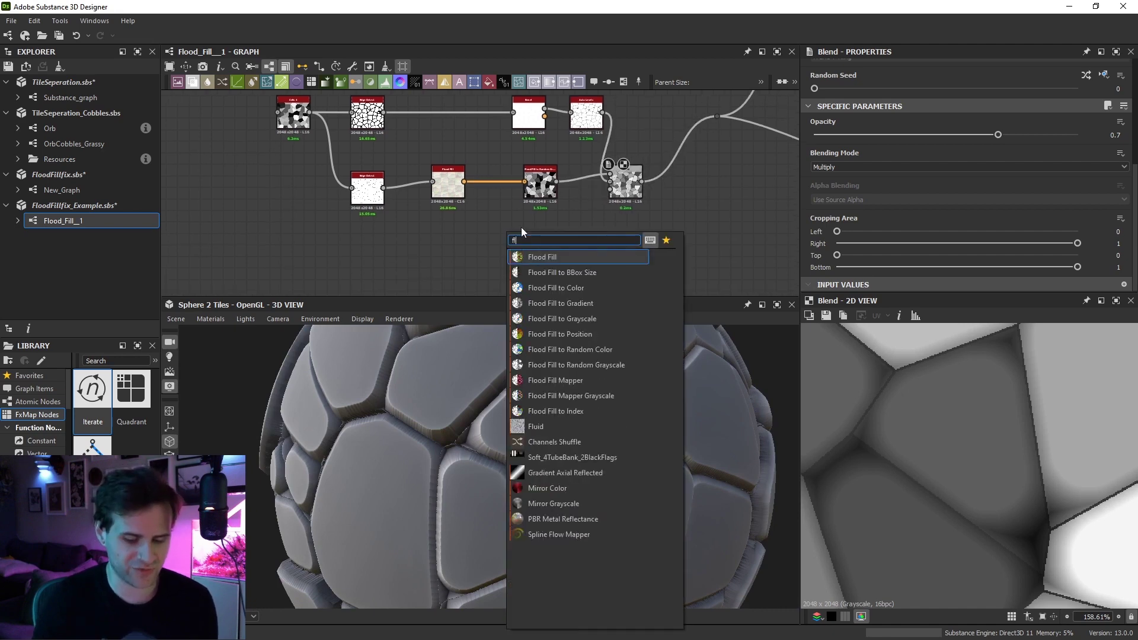
click(588, 307)
scroll(501, 202, up, 1)
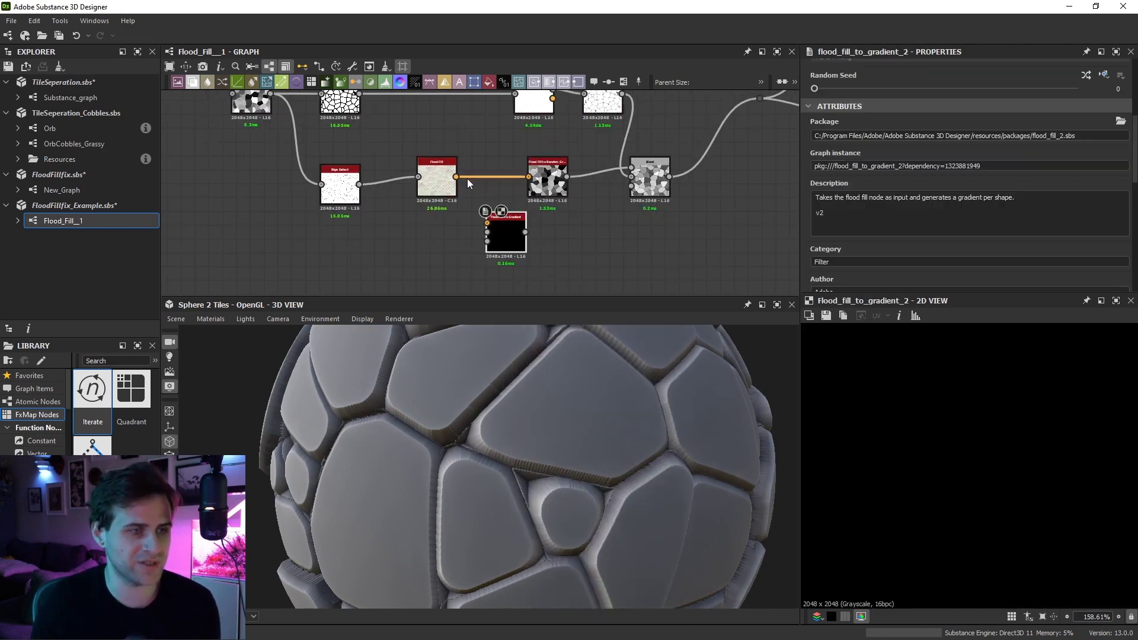
mouse_move(456, 177)
mouse_down()
mouse_move(482, 197)
mouse_move(487, 223)
mouse_move(492, 174)
mouse_up()
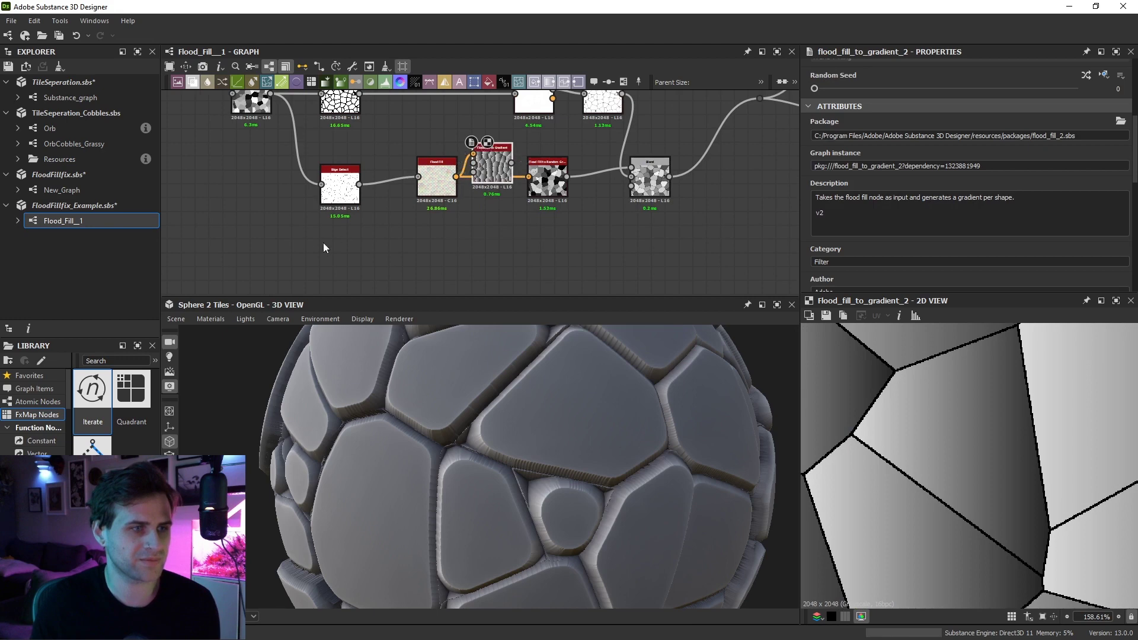
Rearrange the nodes and set the gradient's Angle Variation to 0.77
drag(623, 212, 652, 240)
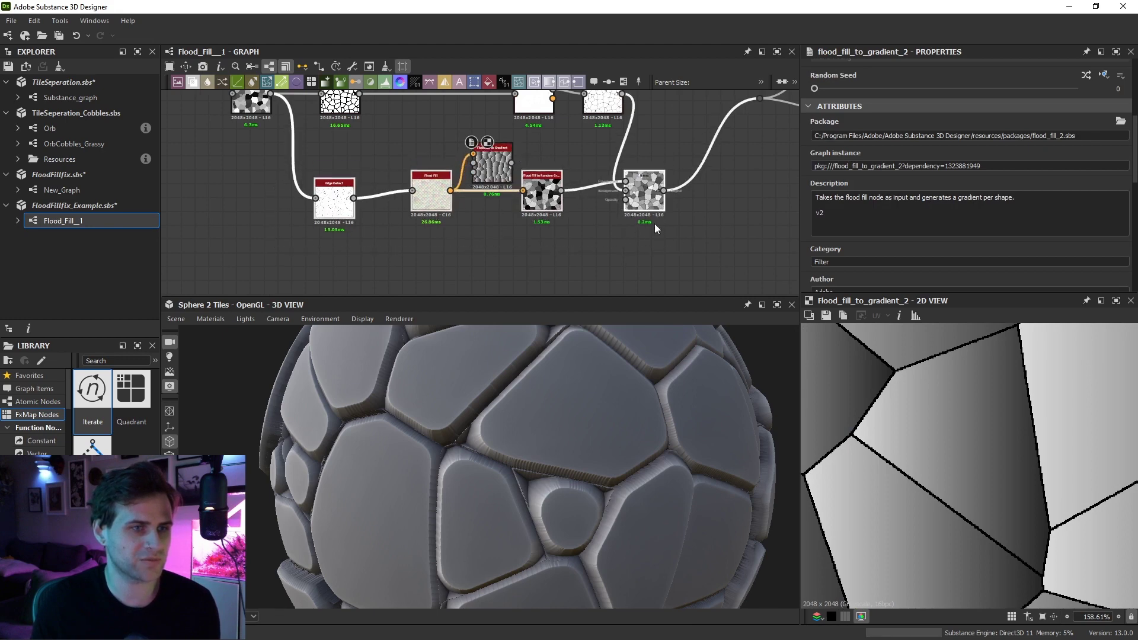
drag(492, 169, 479, 188)
scroll(949, 208, down, 5)
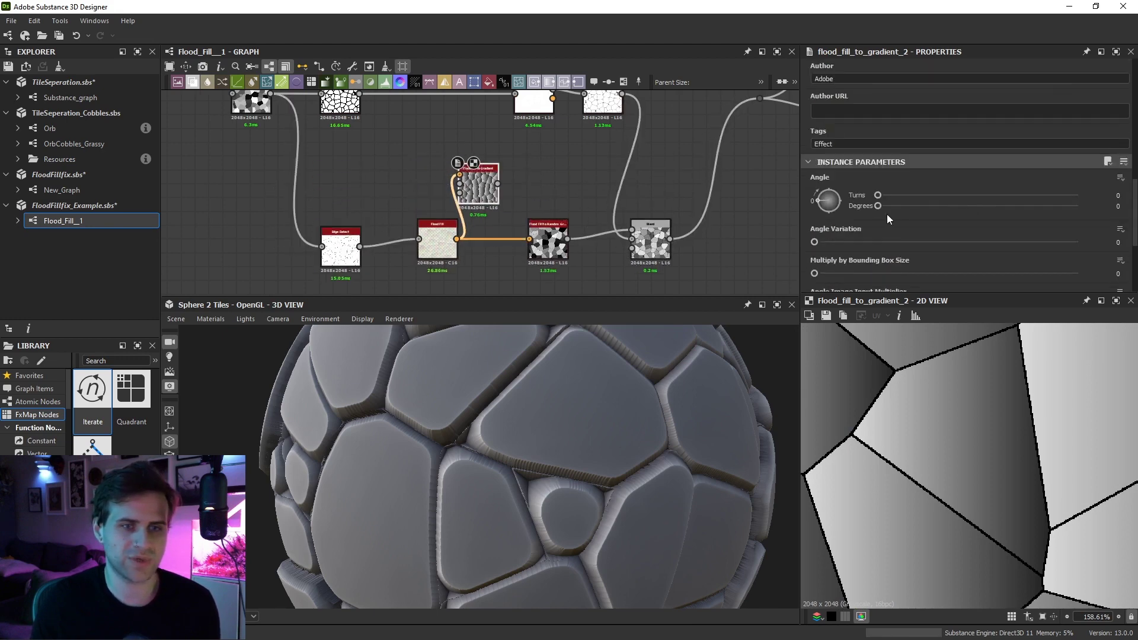
drag(875, 241, 1016, 242)
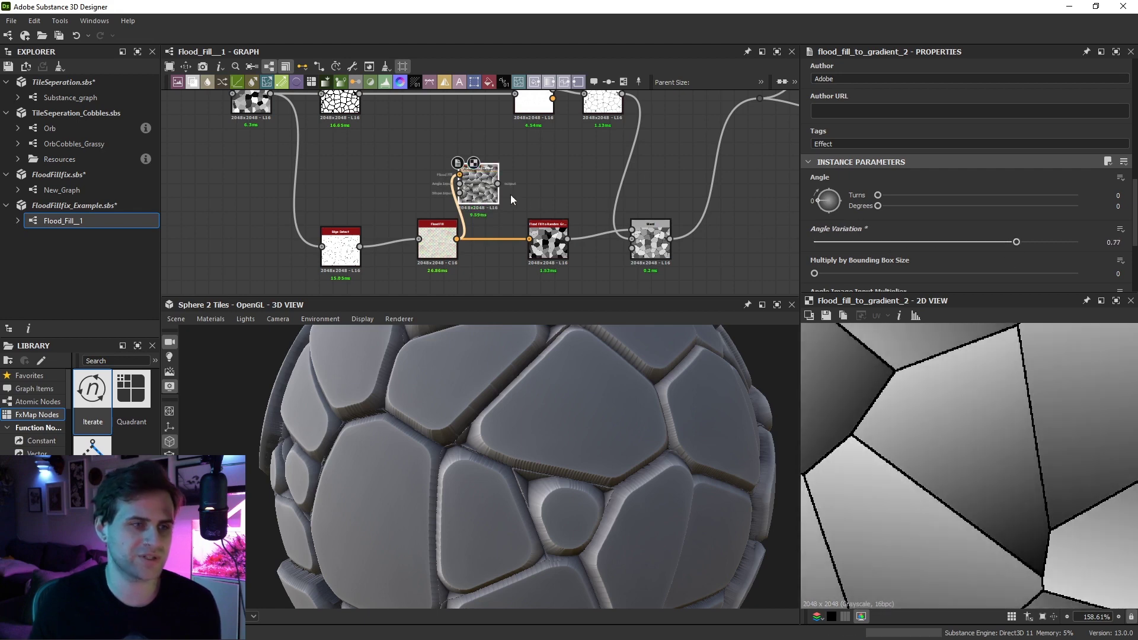
drag(479, 191, 548, 183)
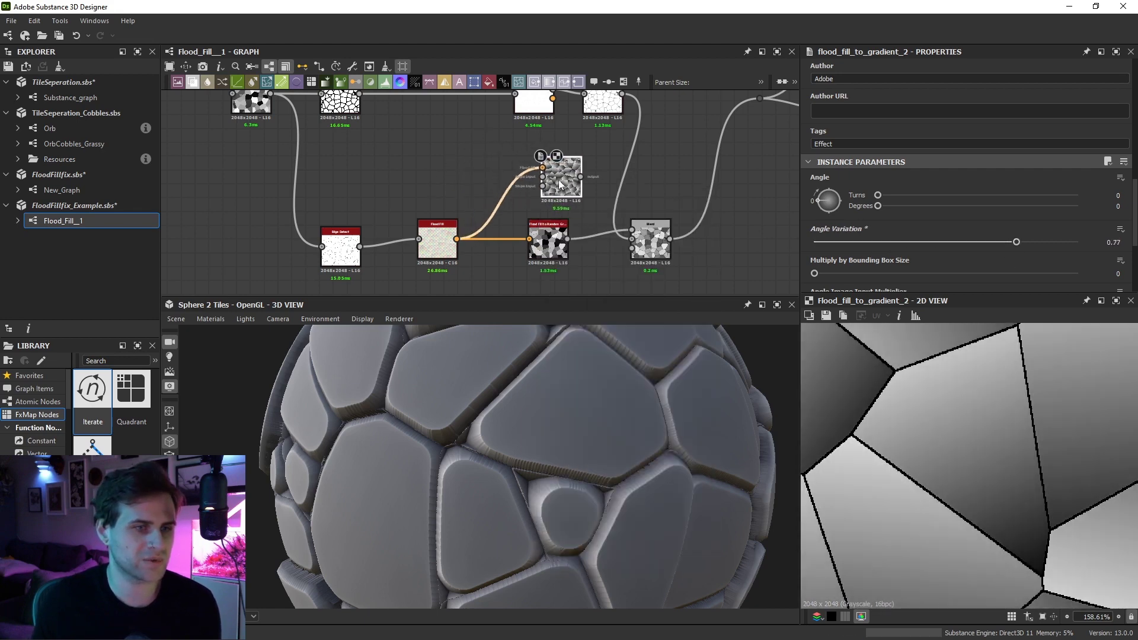
click(547, 243)
Add an Edge Detect–masked Distance node (Only Source, max distance 256) after Flood Fill to Random Grayscale
drag(667, 243, 696, 248)
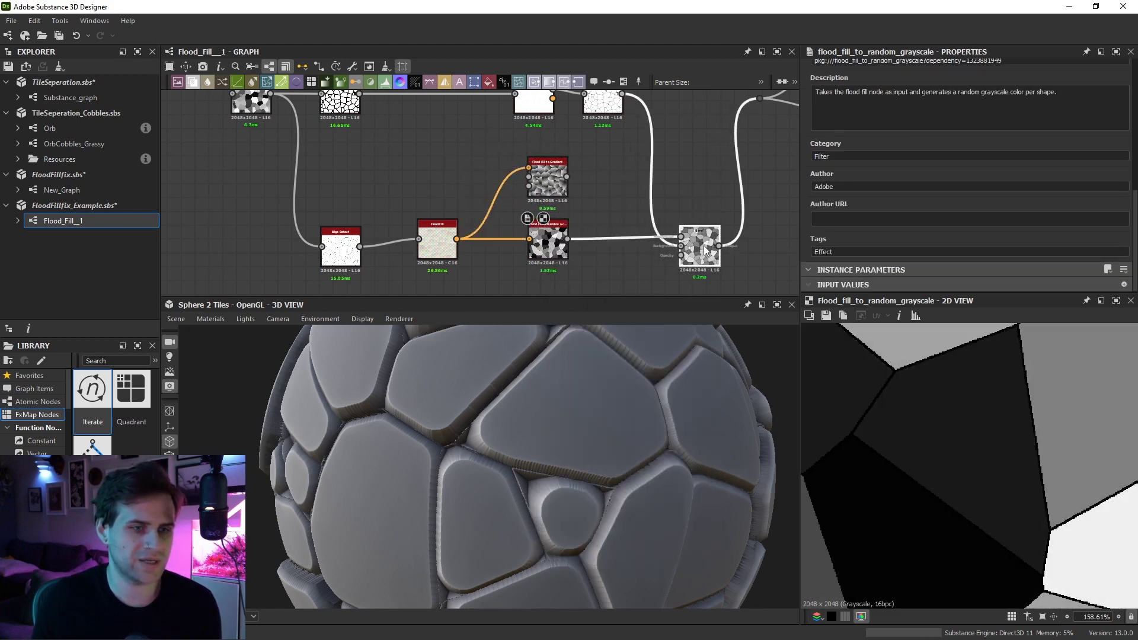
key(space)
text(dist)
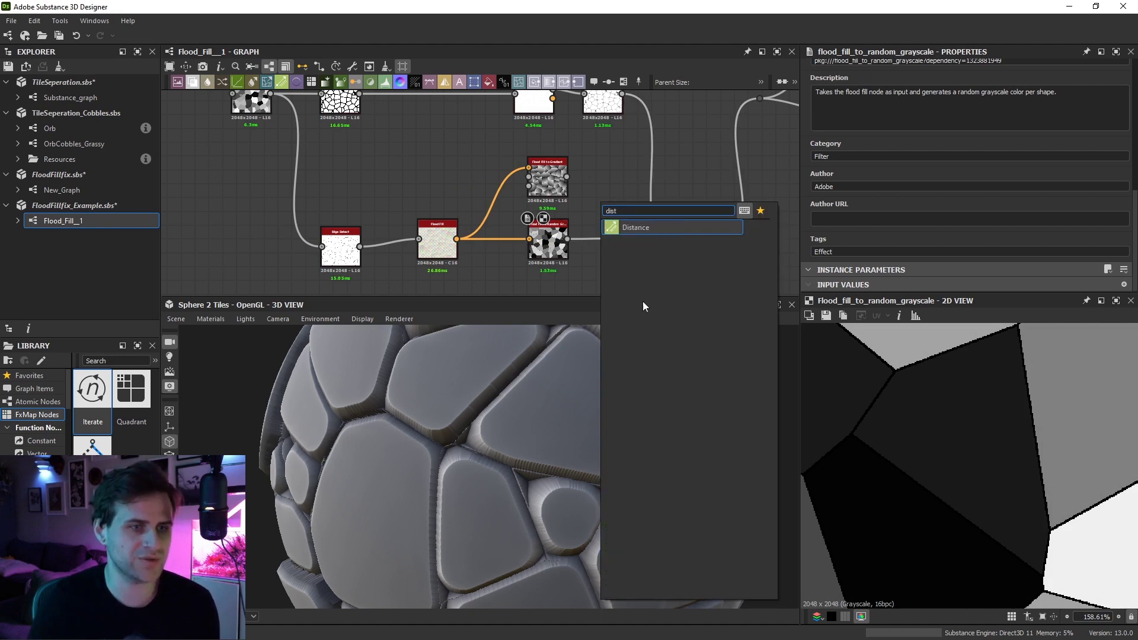
click(657, 228)
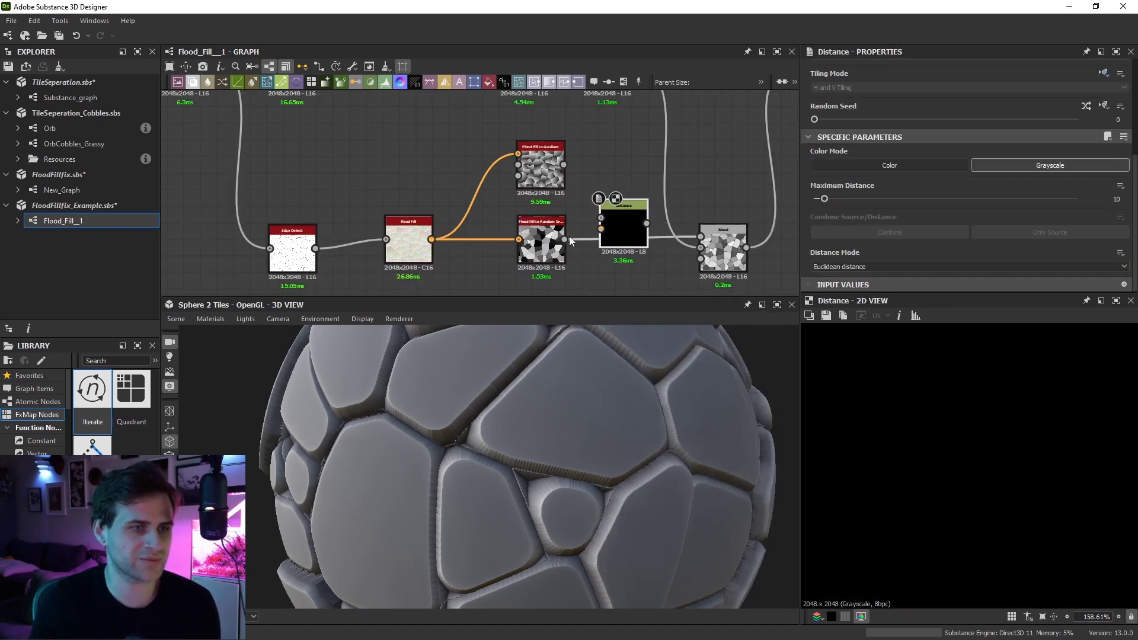
mouse_move(627, 228)
mouse_down()
mouse_move(644, 252)
mouse_move(315, 248)
mouse_up()
click(1050, 232)
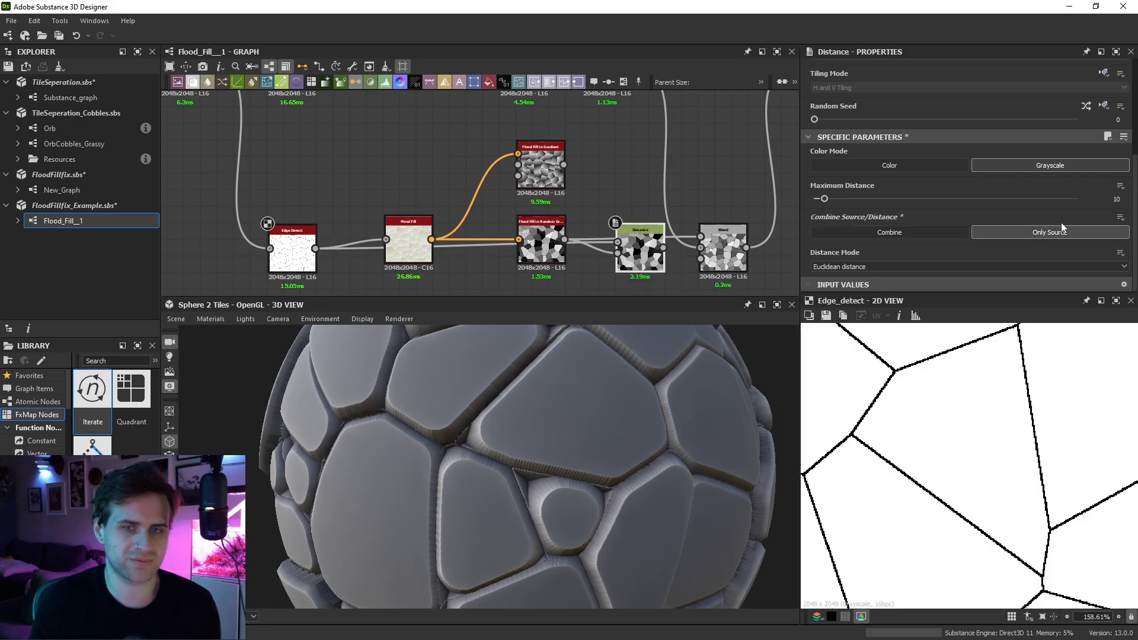
drag(824, 198, 1083, 199)
double_click(655, 255)
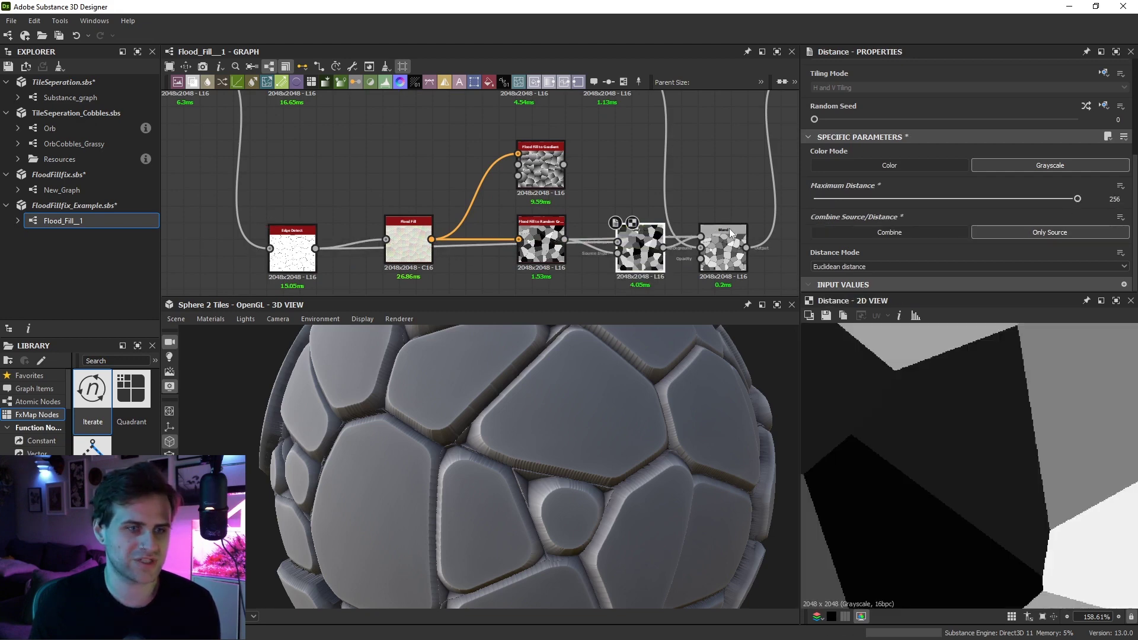
double_click(541, 243)
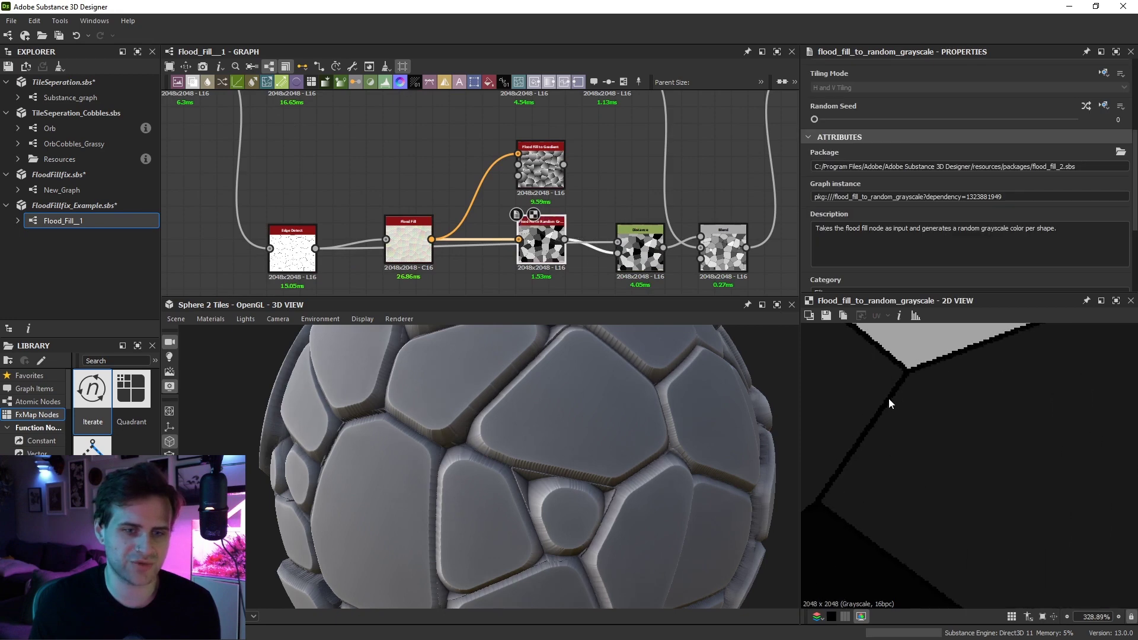
drag(640, 243, 614, 227)
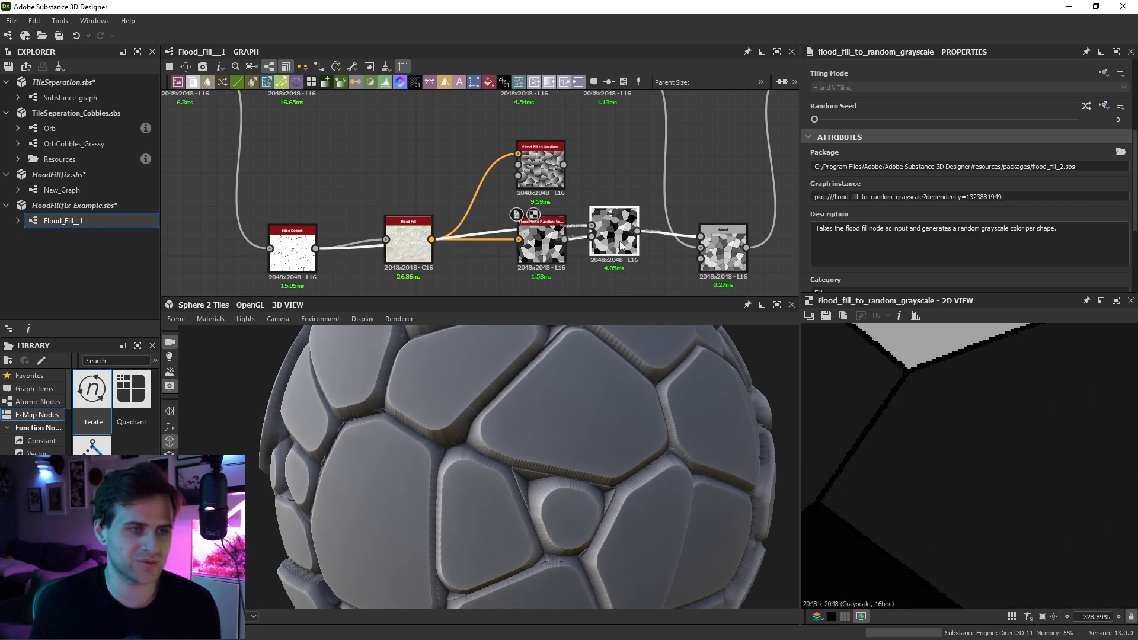
Duplicate the Distance node and place the copy after Flood Fill to Gradient
key(ctrl+d)
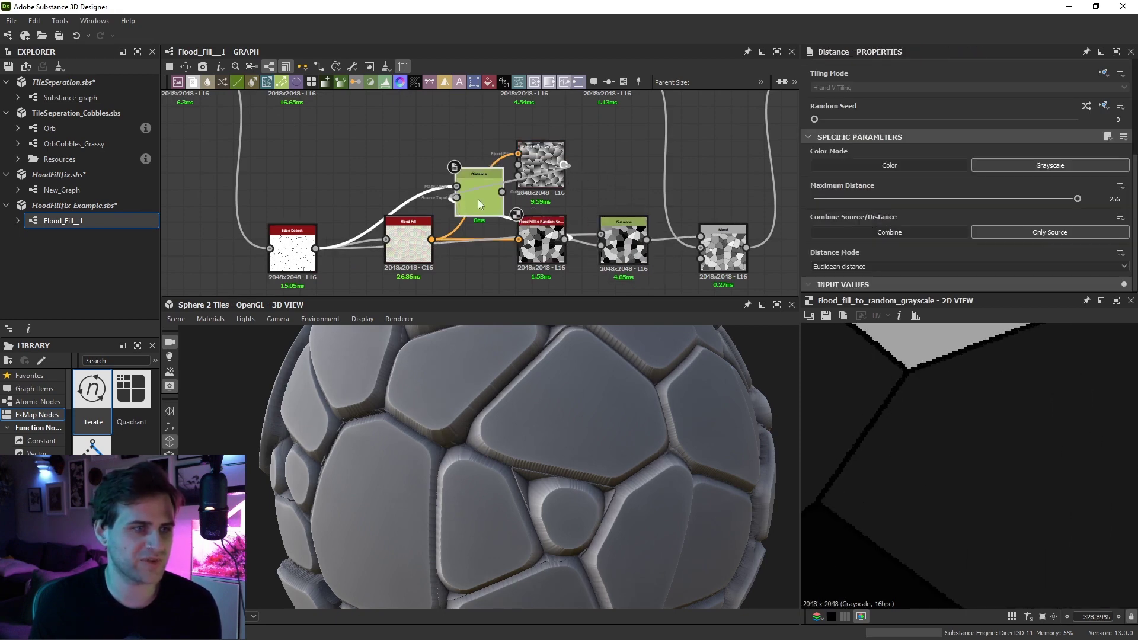
drag(478, 186, 620, 166)
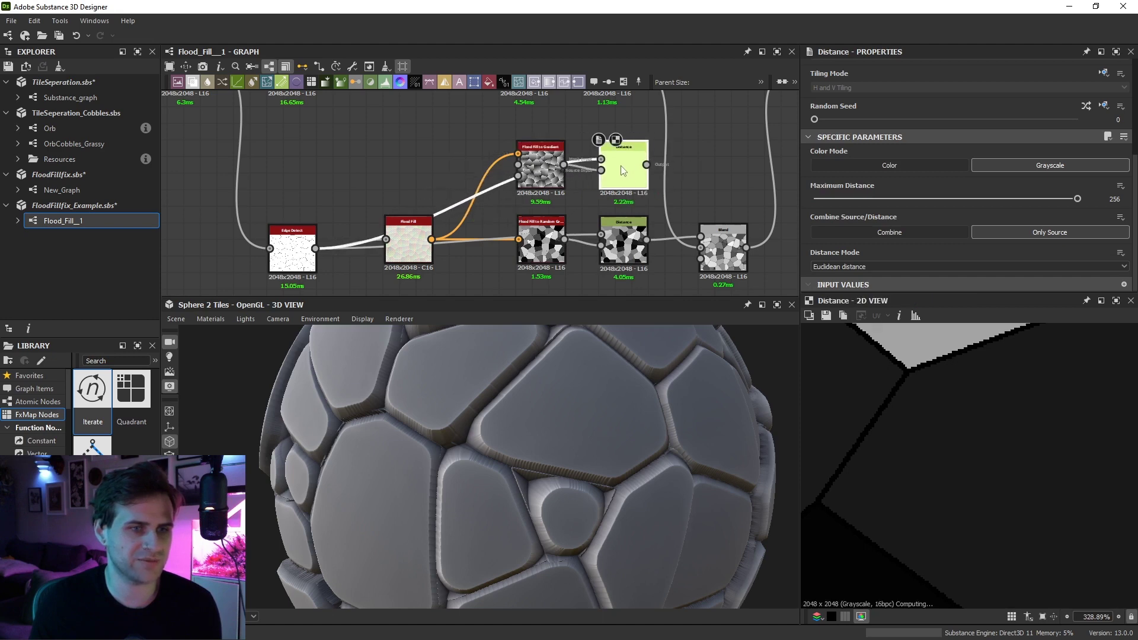
middle_drag(741, 108, 696, 168)
scroll(670, 218, down, 3)
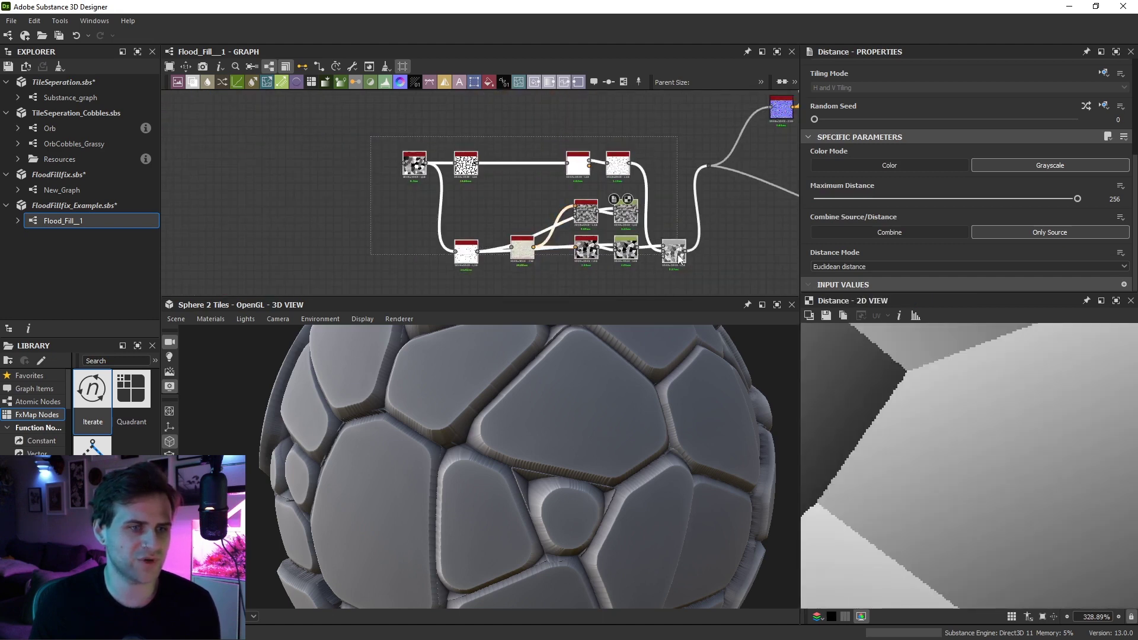
middle_drag(670, 218, 588, 193)
scroll(563, 213, up, 2)
drag(595, 270, 630, 272)
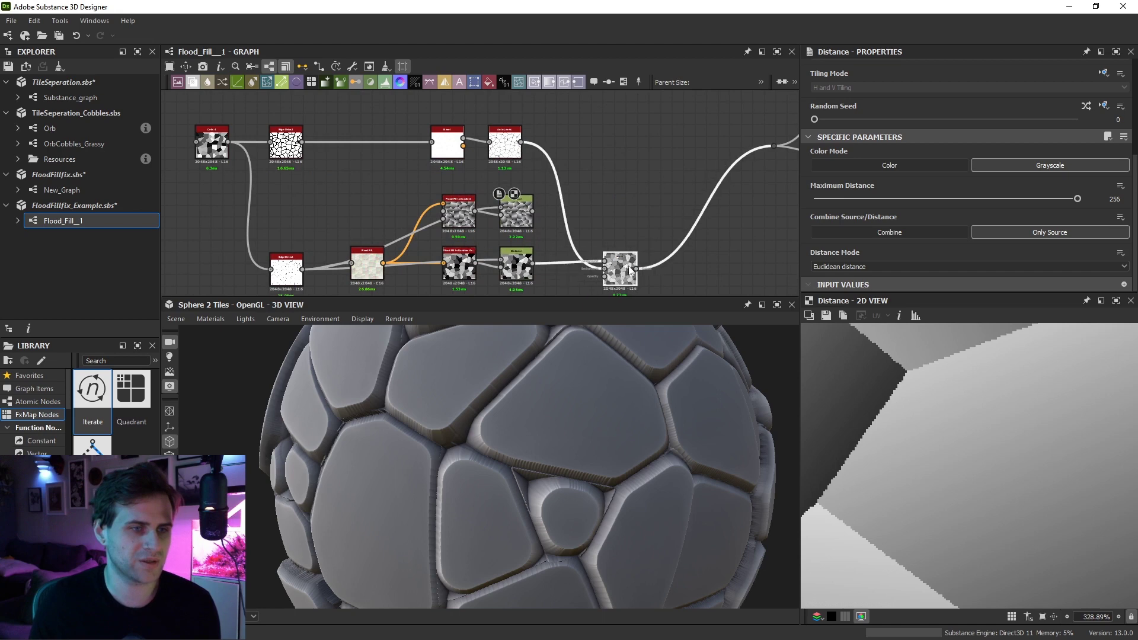
click(525, 212)
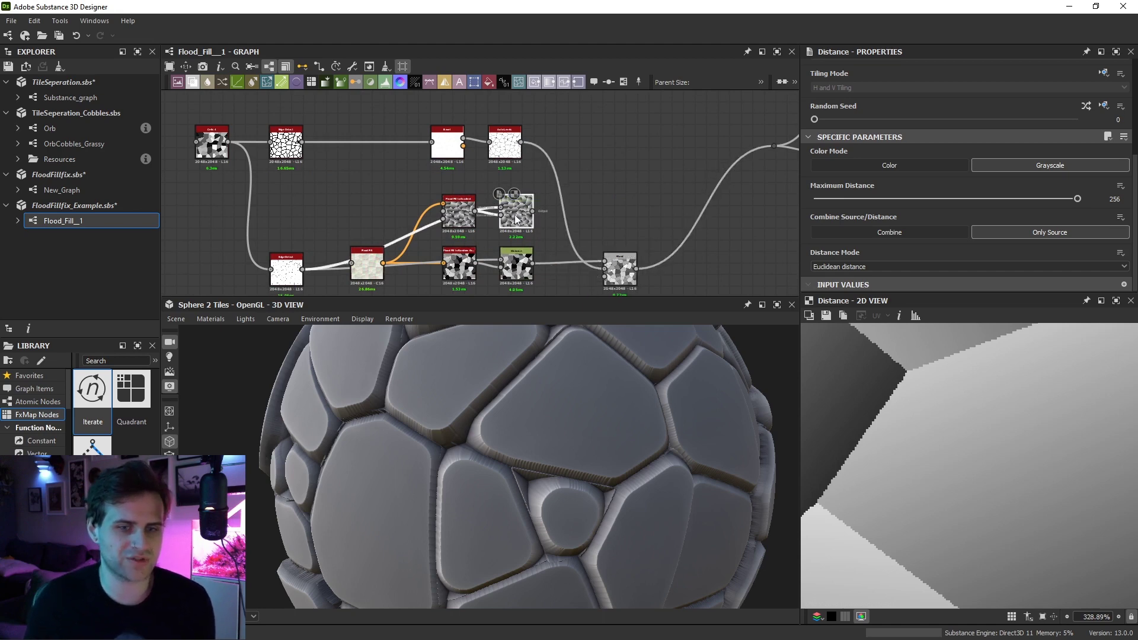
Add a Histogram Scan node after the gradient-fed Distance node
double_click(513, 220)
key(space)
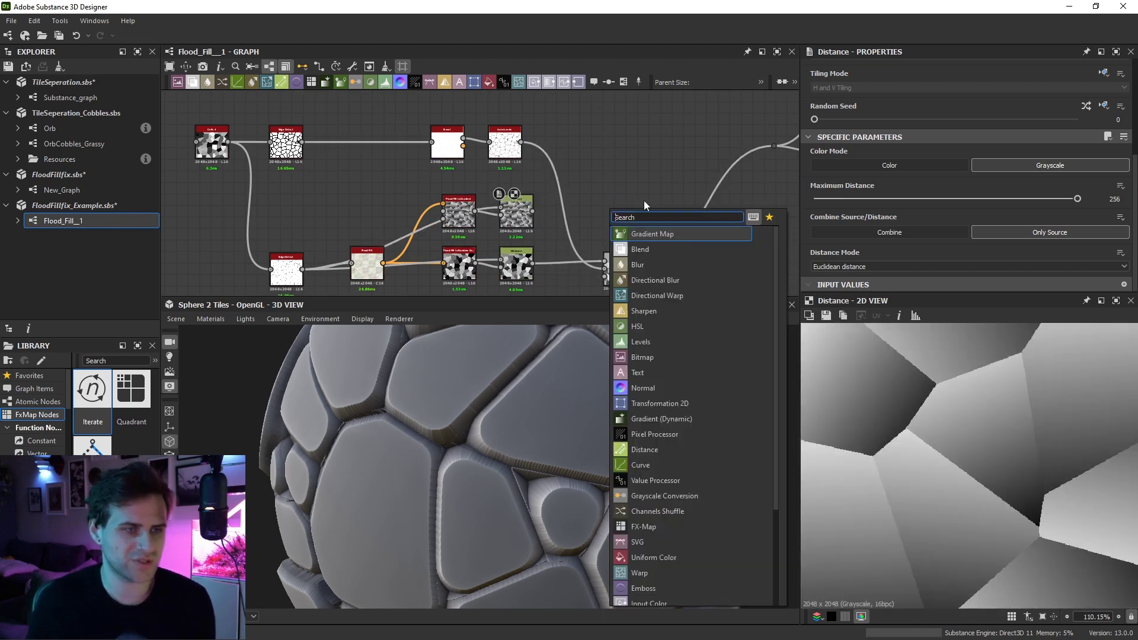
text(his)
click(664, 249)
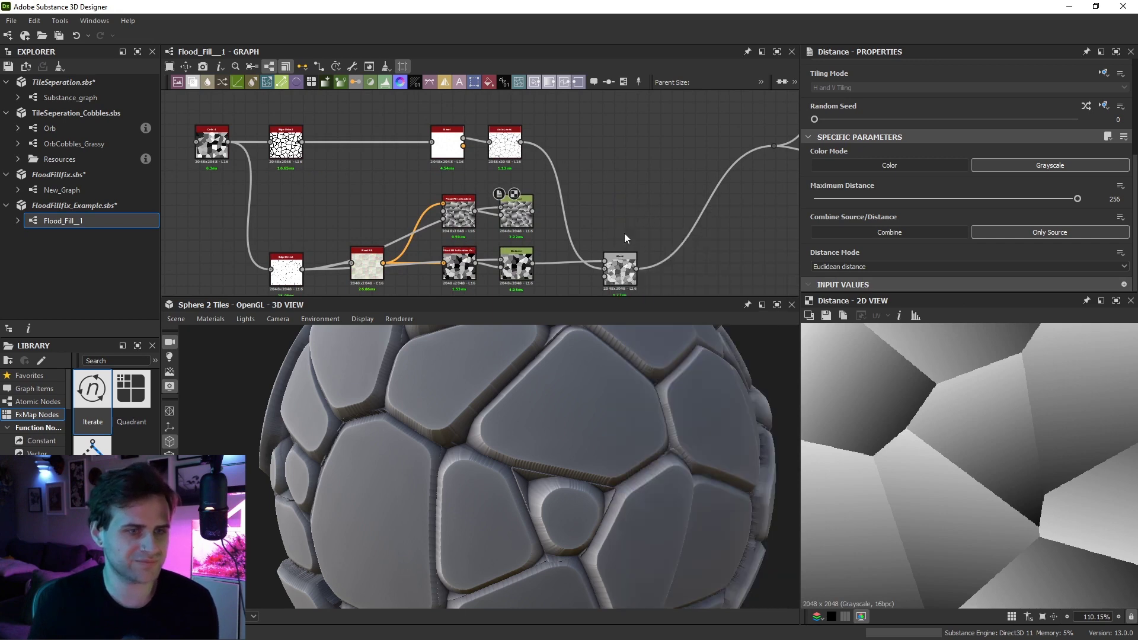
Set the Histogram Scan Position to 0.85 and bring up the node search
drag(586, 211, 571, 212)
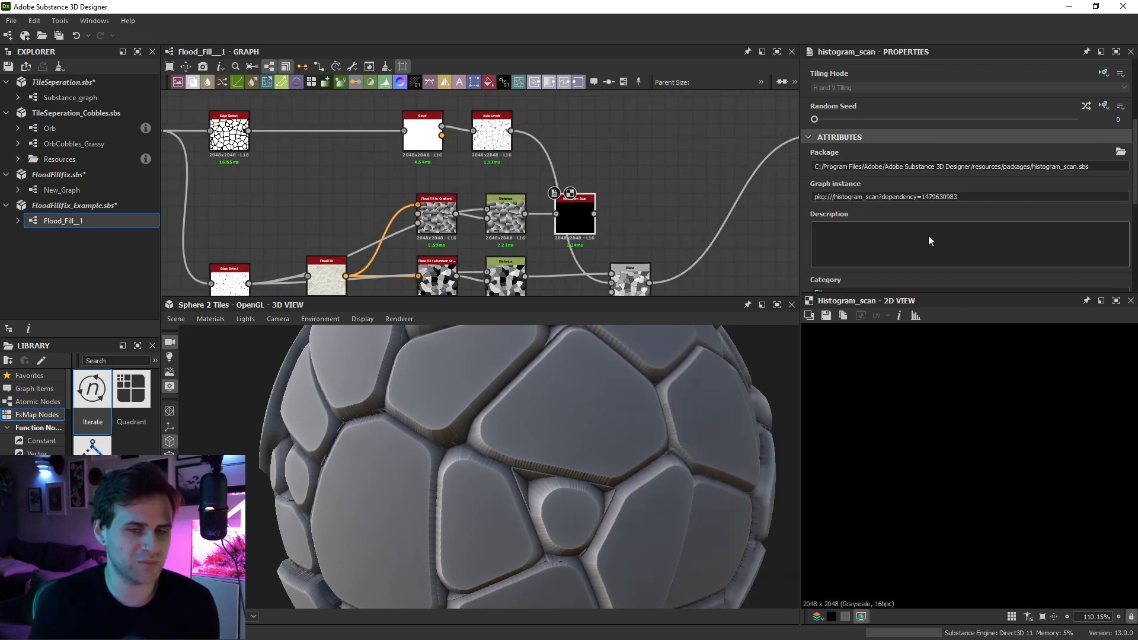
scroll(928, 236, down, 5)
drag(854, 255, 1037, 258)
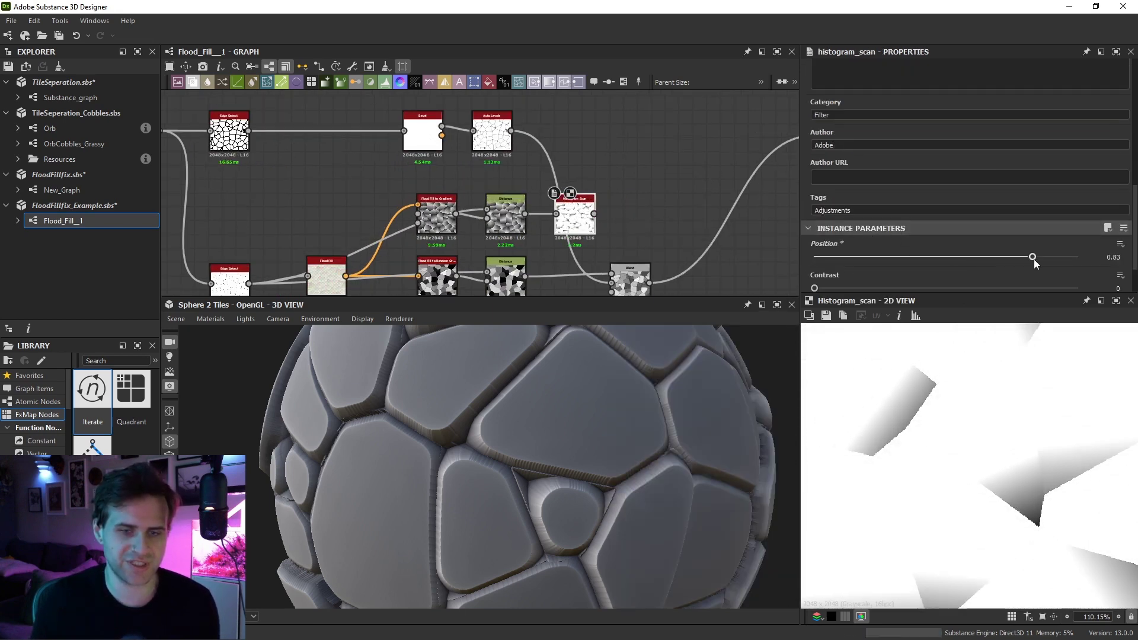
scroll(1019, 460, down, 1)
scroll(1019, 460, down, 1)
scroll(1019, 460, down, 1)
scroll(1019, 460, down, 3)
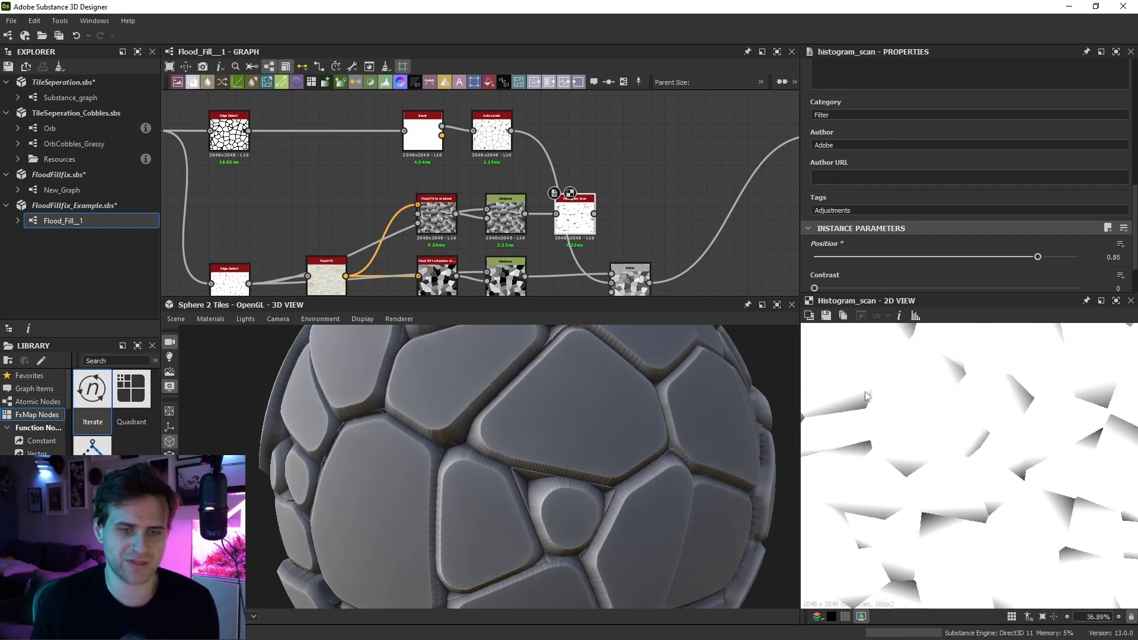
scroll(614, 173, up, 2)
key(space)
Add an Auto Levels node after the Histogram Scan
text(aut)
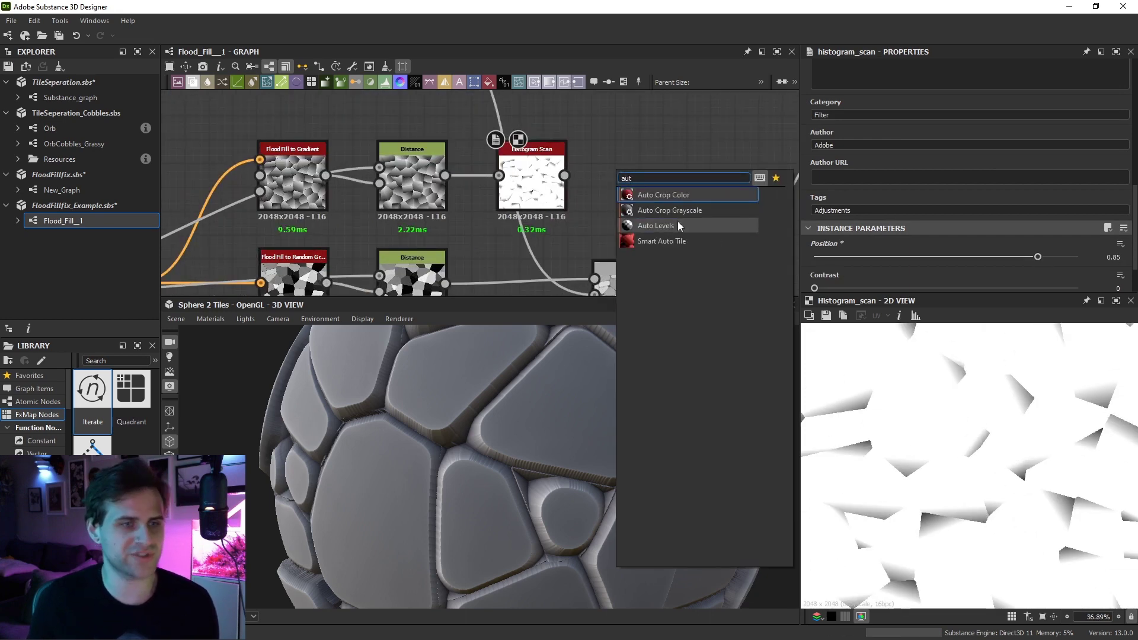
click(664, 225)
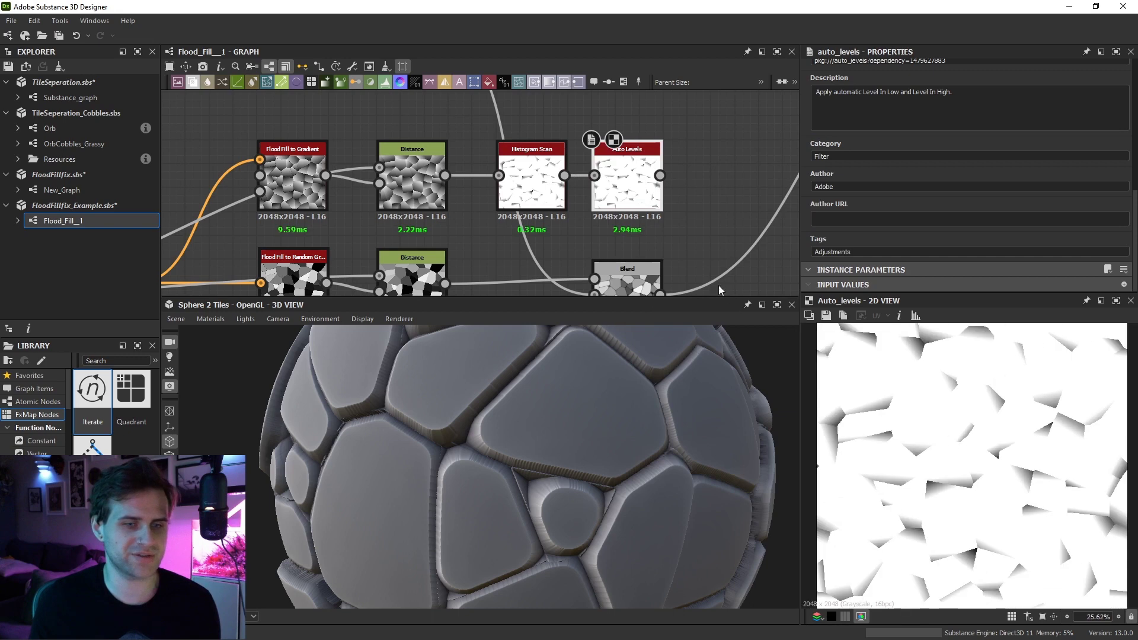
middle_drag(616, 290, 583, 185)
drag(583, 185, 692, 176)
middle_drag(693, 176, 633, 255)
Blend Auto Levels with the upper edge map in Min (Darken) mode
key(space)
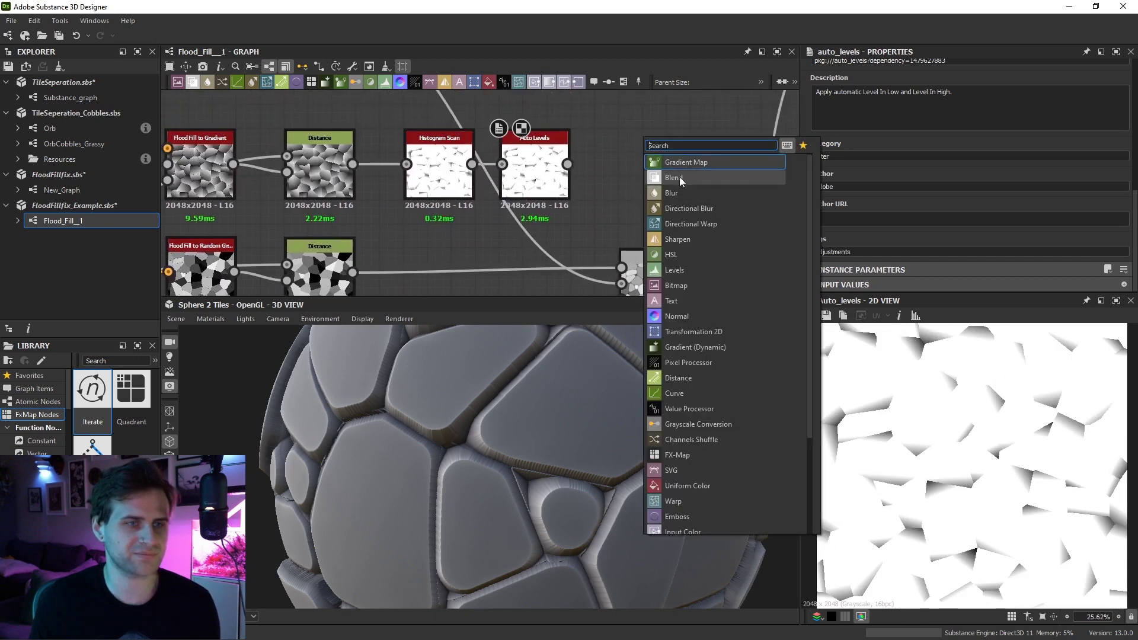
click(679, 177)
drag(633, 129, 648, 152)
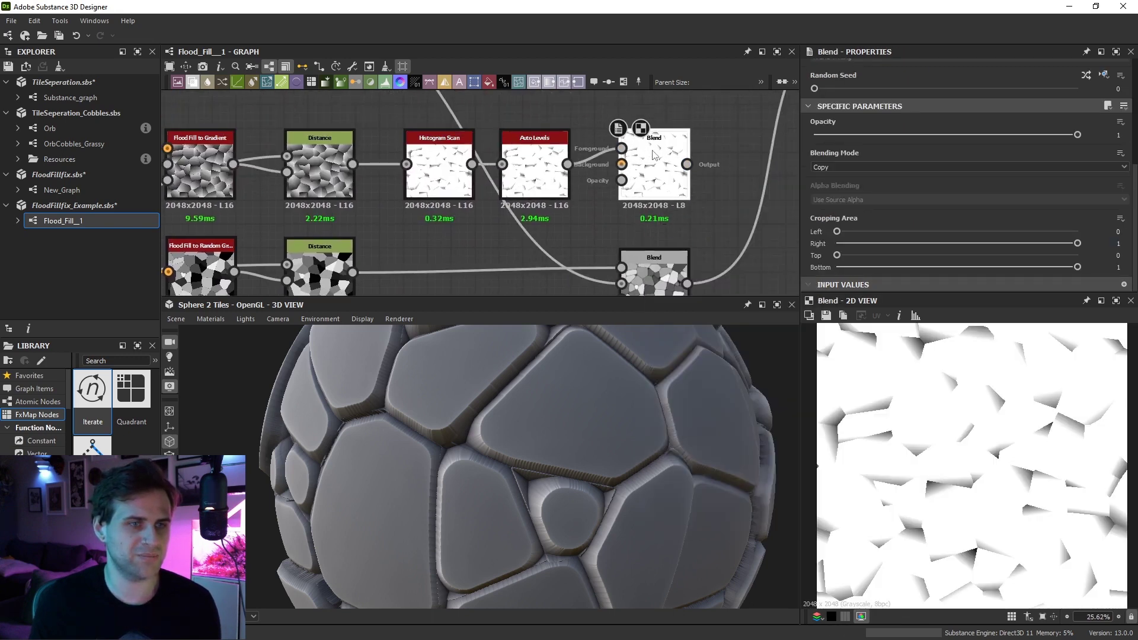
scroll(652, 154, down, 1)
middle_drag(533, 136, 541, 198)
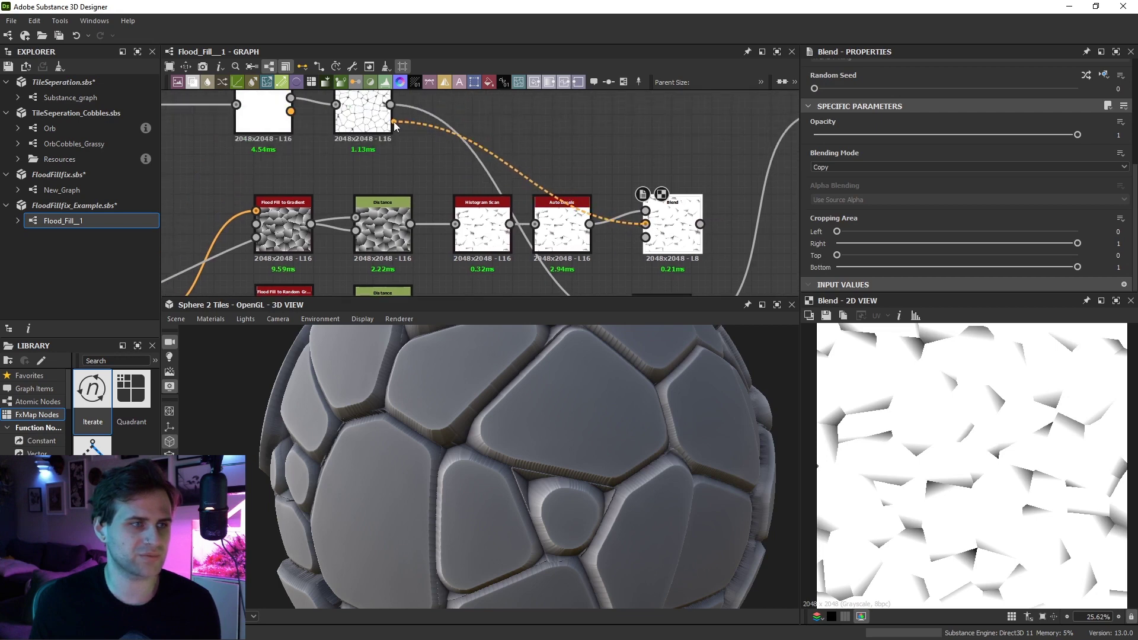
drag(390, 105, 645, 210)
click(877, 168)
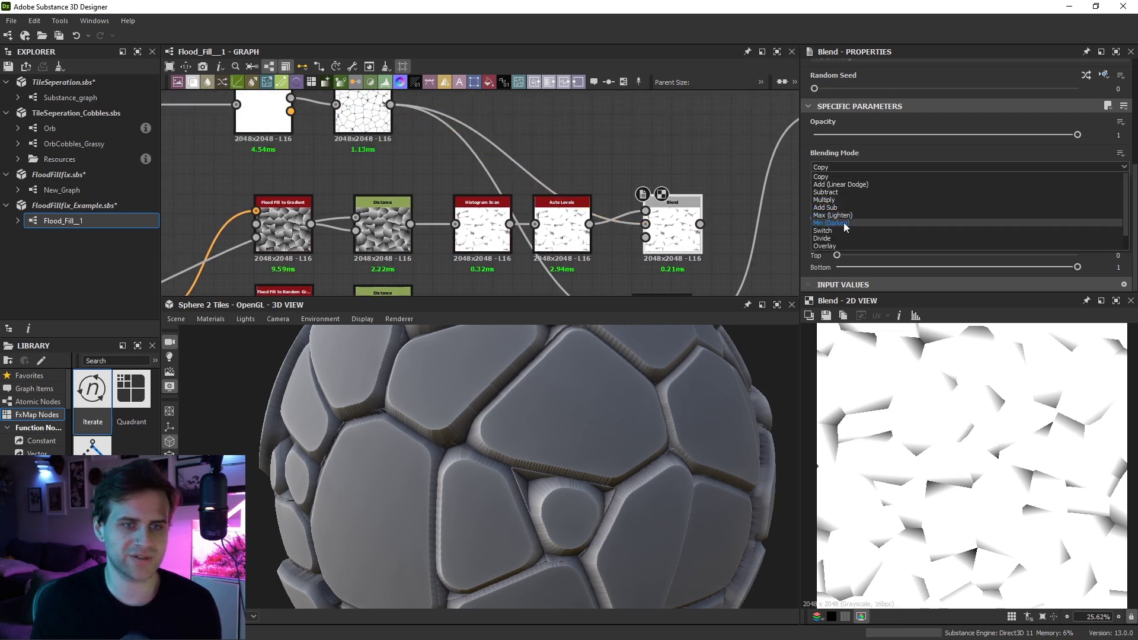
click(845, 223)
Feed the Min (Darken) Blend into the lower Multiply blend and preview the result
scroll(1039, 488, up, 3)
scroll(1038, 487, up, 1)
scroll(1039, 488, up, 1)
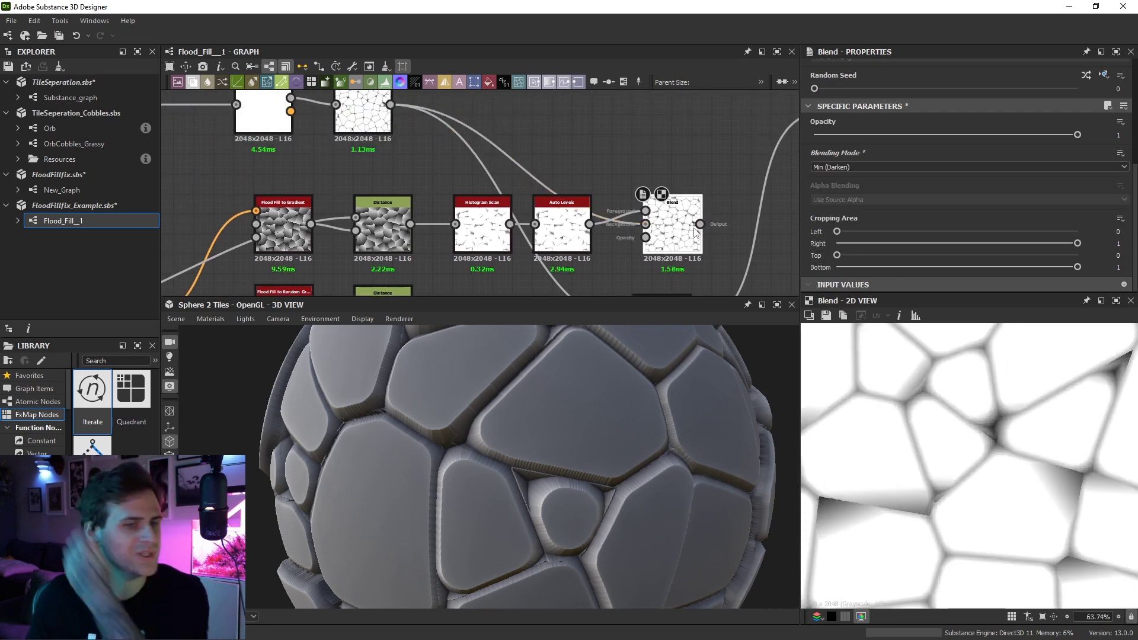
middle_drag(686, 225, 678, 182)
click(652, 274)
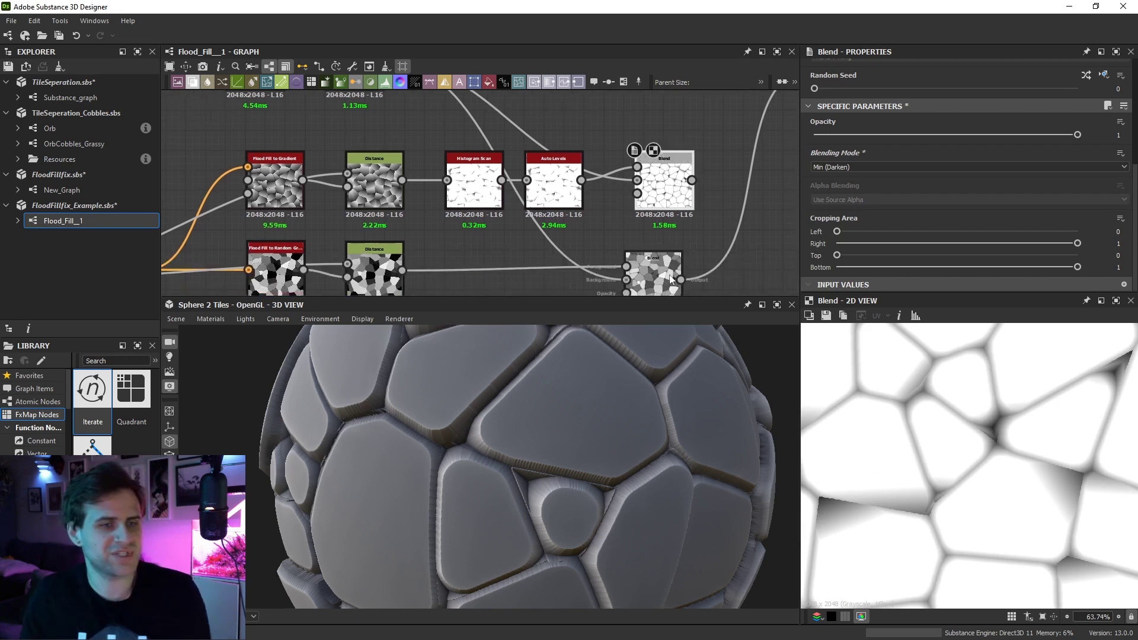
double_click(653, 274)
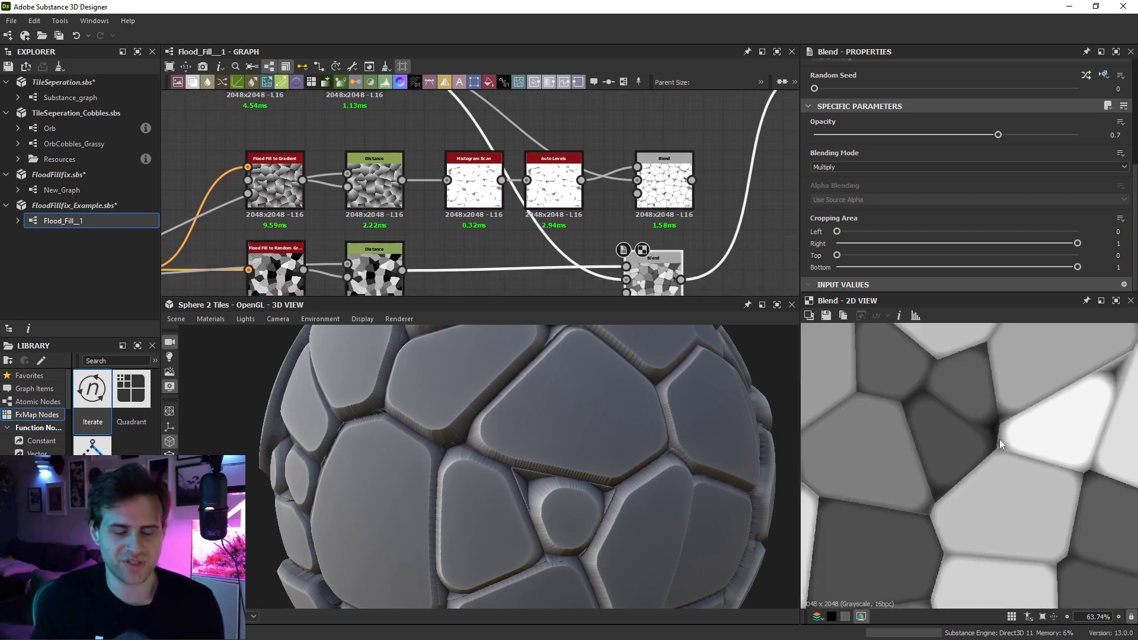
mouse_move(949, 419)
middle_down()
mouse_move(878, 458)
mouse_move(978, 497)
middle_up()
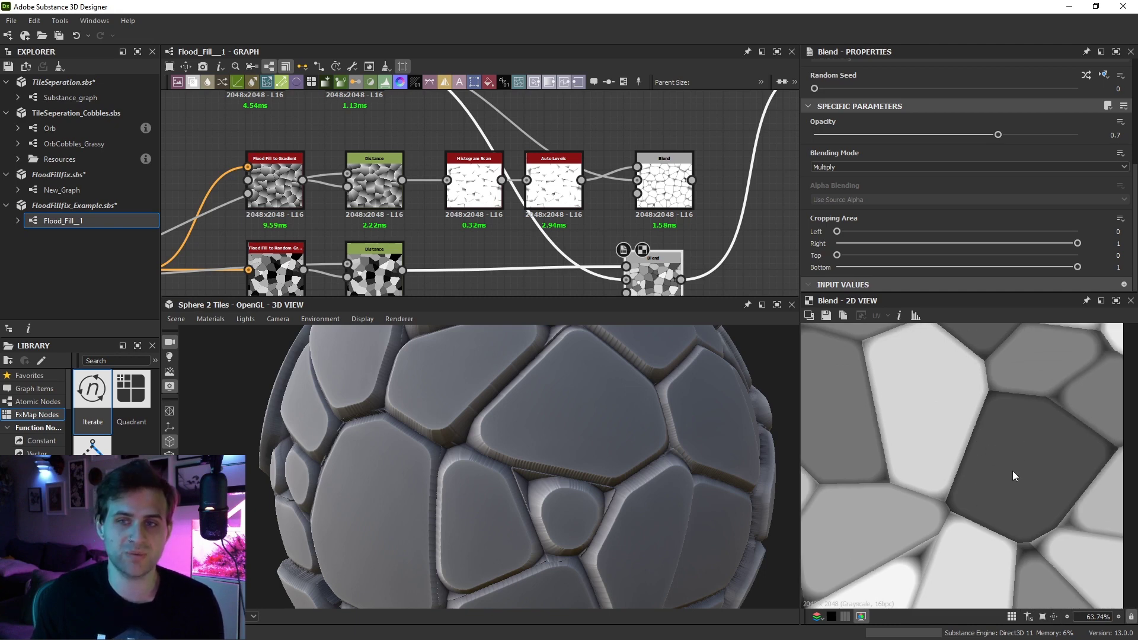
drag(664, 190, 652, 190)
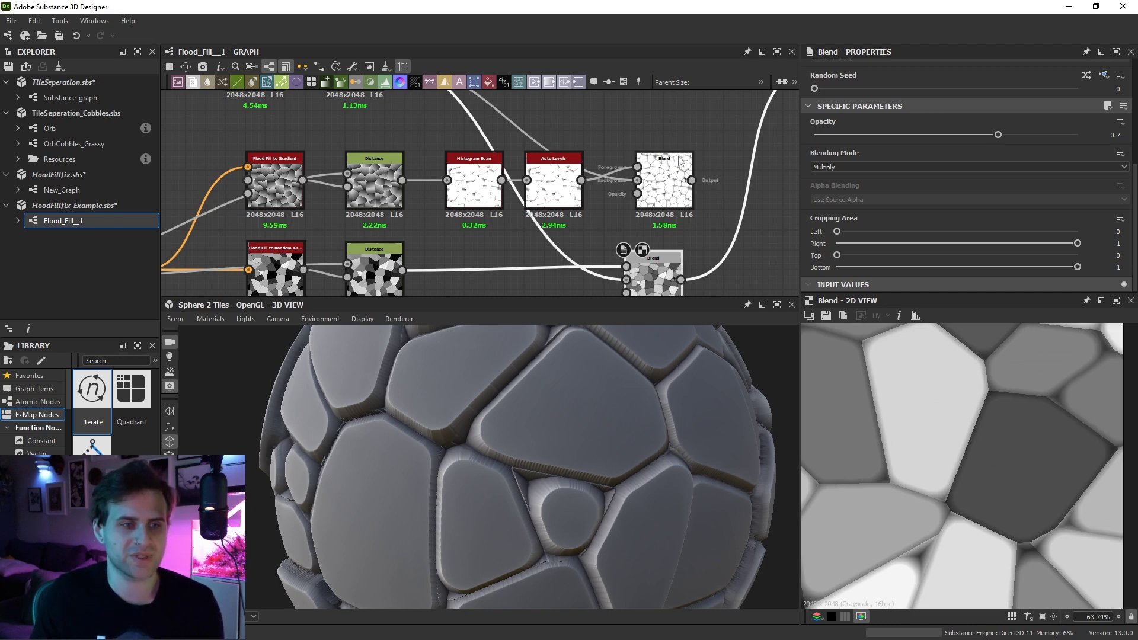
double_click(653, 190)
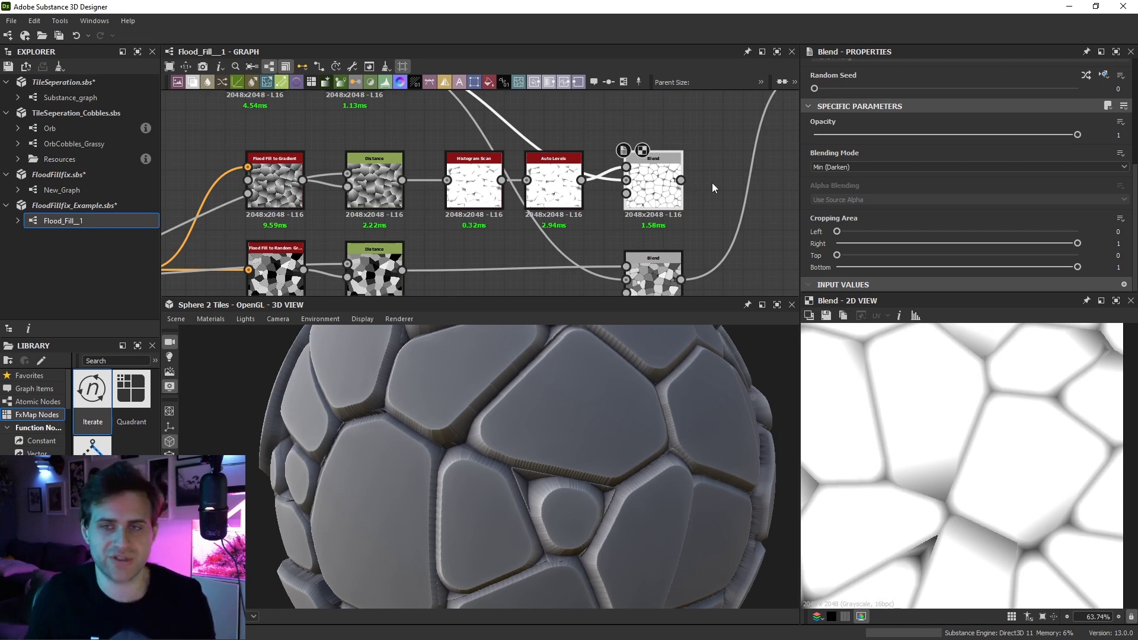
drag(681, 180, 626, 279)
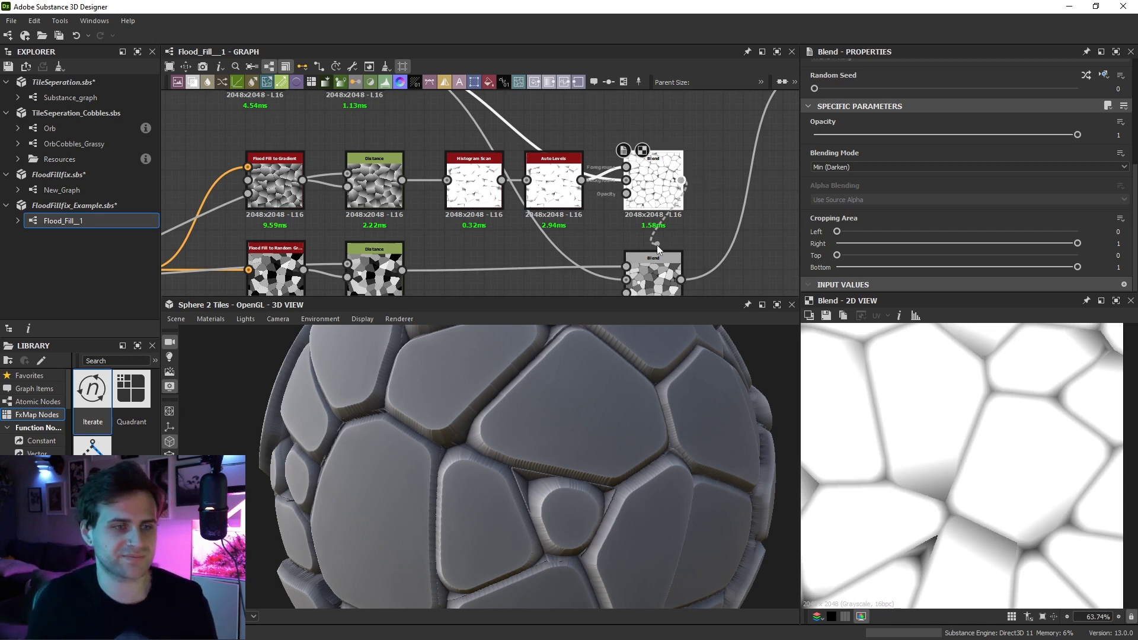
double_click(643, 282)
Orbit and zoom the 3D view to inspect the cobblestone crevices up close
mouse_move(581, 430)
mouse_down()
mouse_move(535, 467)
mouse_move(576, 468)
mouse_up()
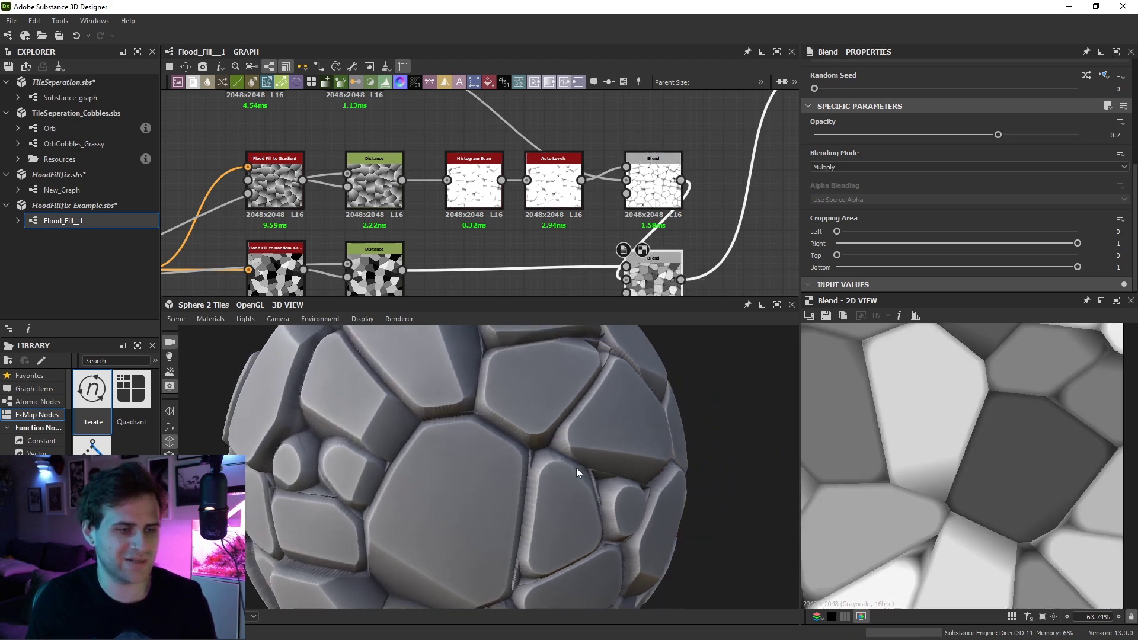
scroll(576, 468, up, 3)
drag(527, 429, 548, 428)
scroll(537, 428, up, 3)
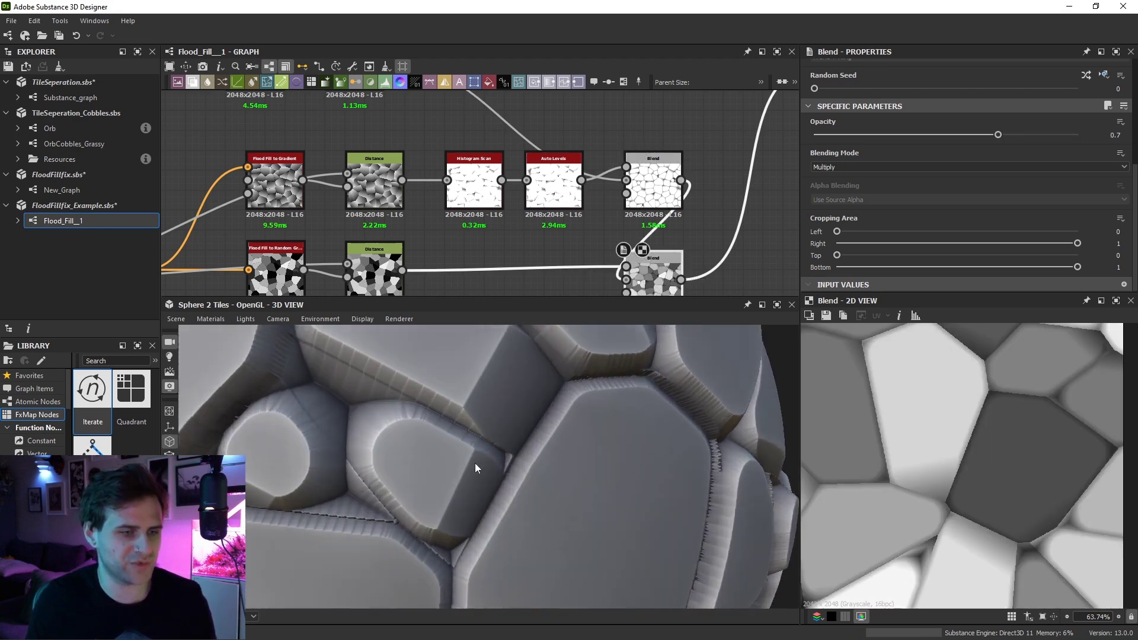
drag(475, 463, 510, 468)
scroll(504, 466, down, 3)
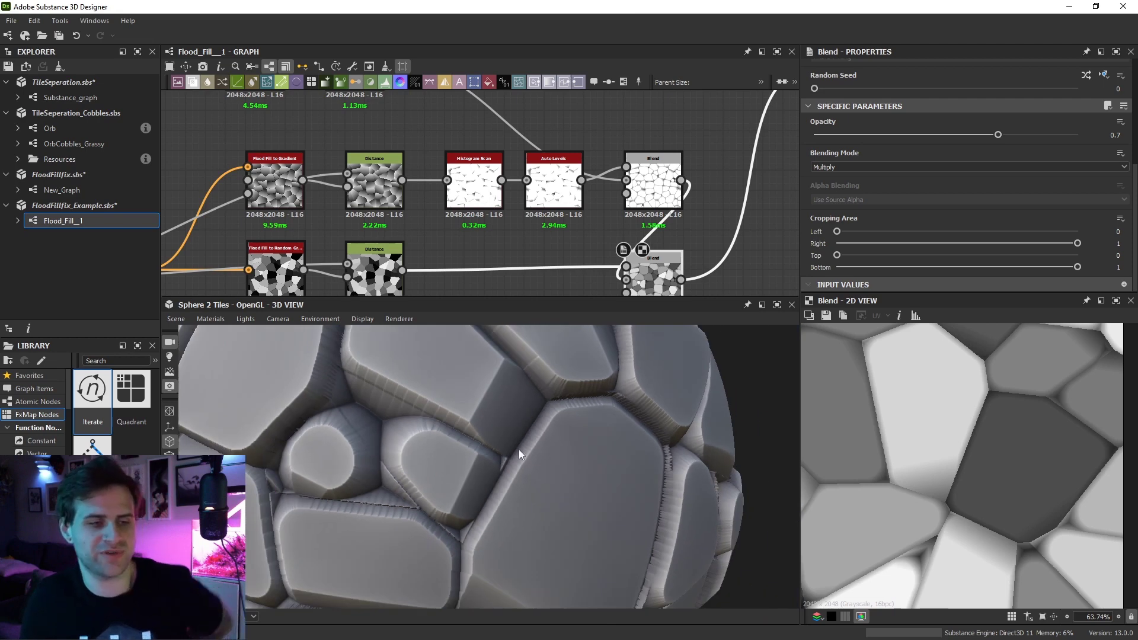
drag(518, 450, 539, 443)
Pan and zoom the graph to bring the Flood Fill and Edge Detect nodes into view
middle_drag(526, 179, 671, 179)
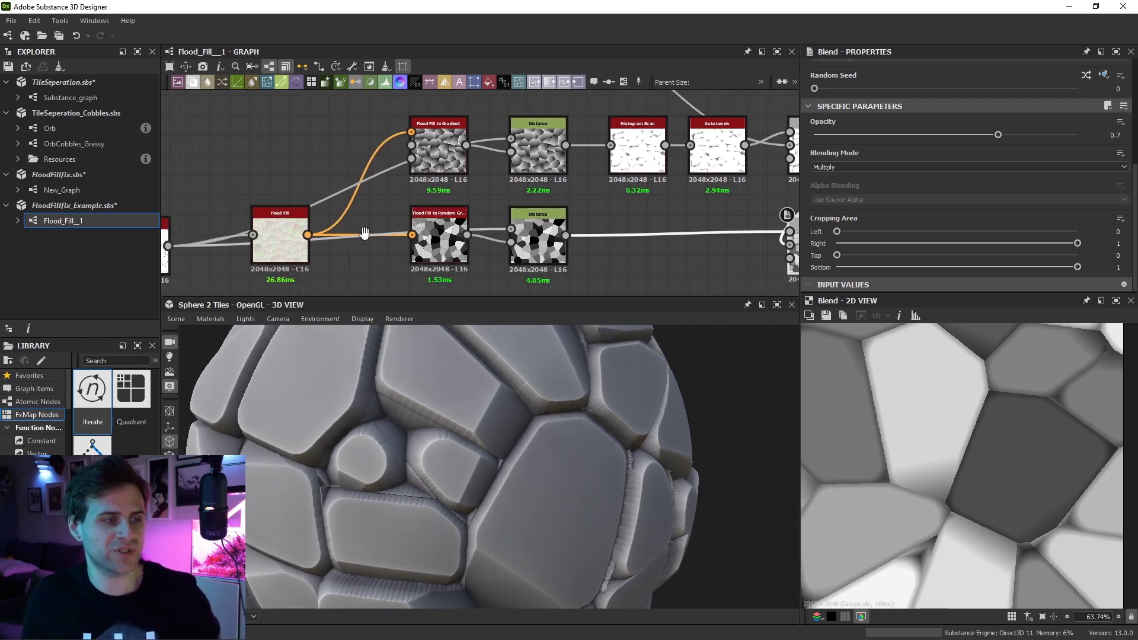
scroll(358, 202, up, 3)
scroll(292, 205, down, 1)
scroll(458, 184, down, 3)
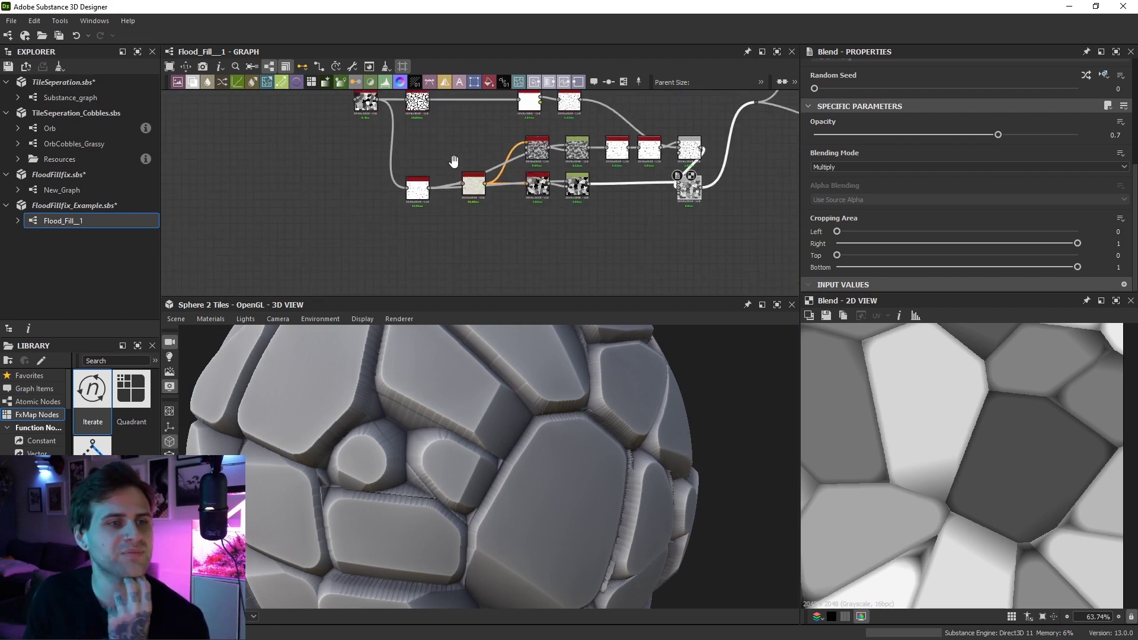
scroll(575, 157, down, 1)
Preview Auto Levels, then compare the thin Edge Detect with the thick rounded one (width 2.67, roundness 4.37)
double_click(573, 149)
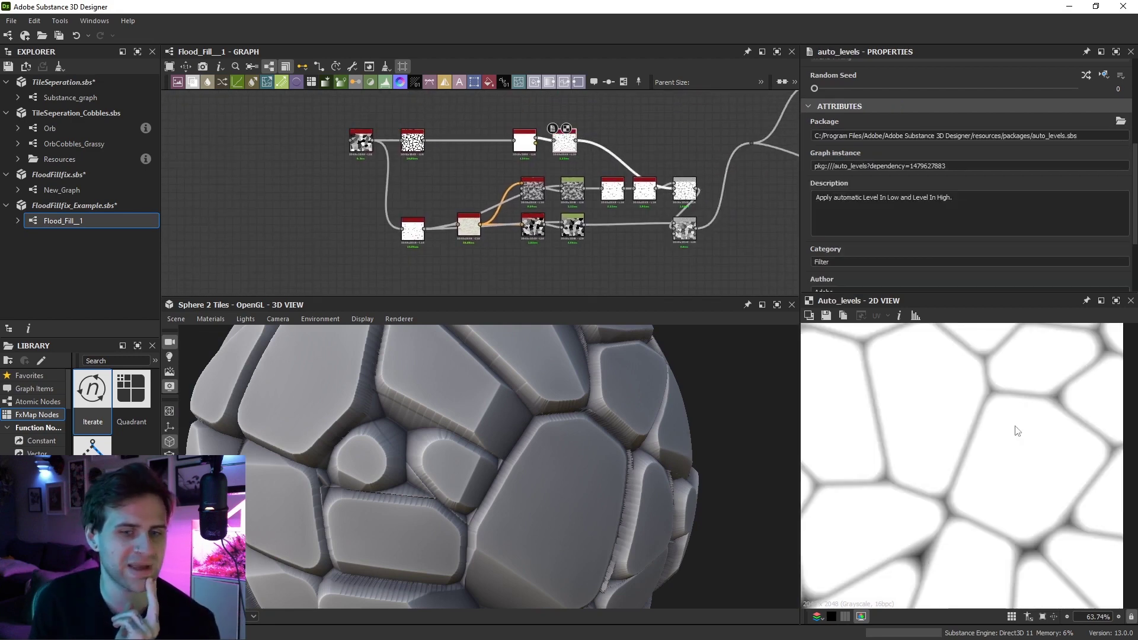
middle_drag(382, 246, 390, 245)
double_click(420, 228)
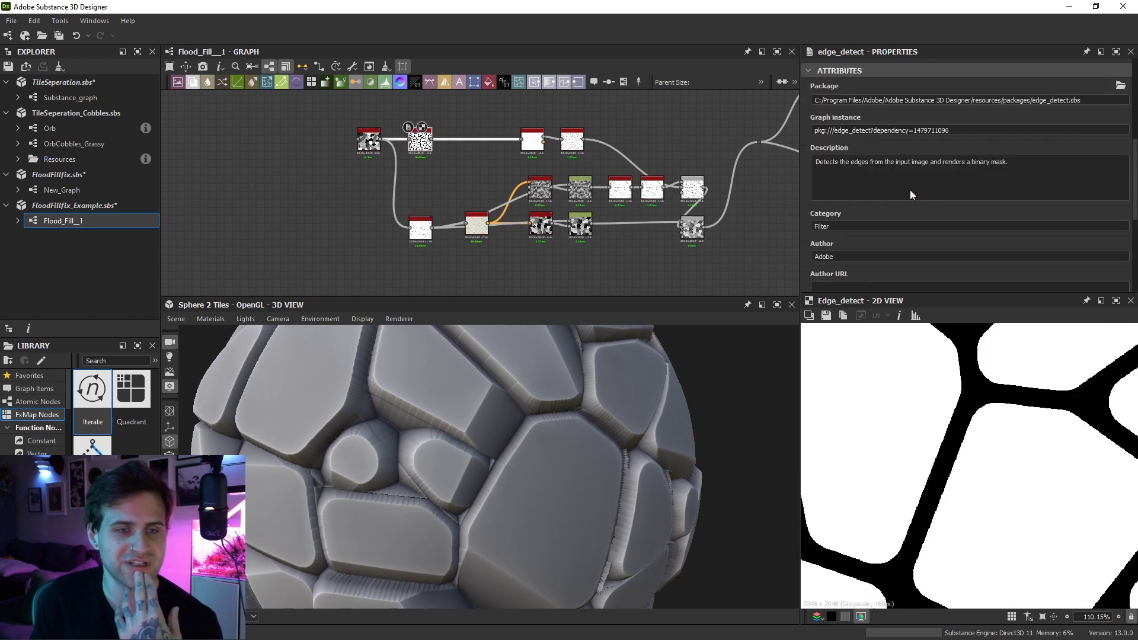
scroll(910, 190, down, 5)
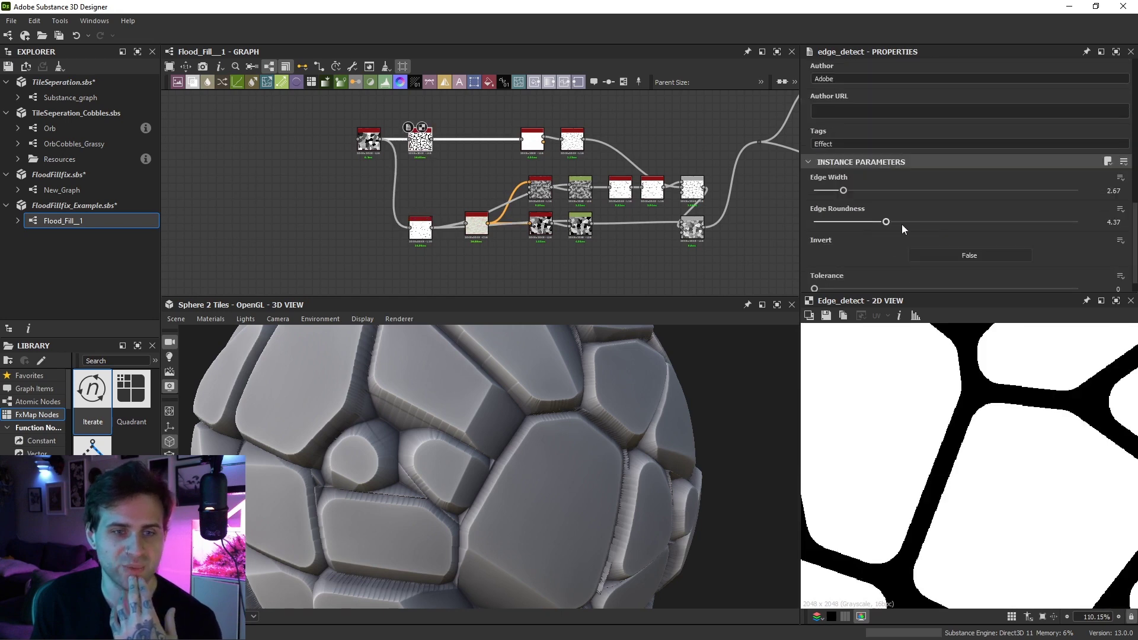
click(432, 228)
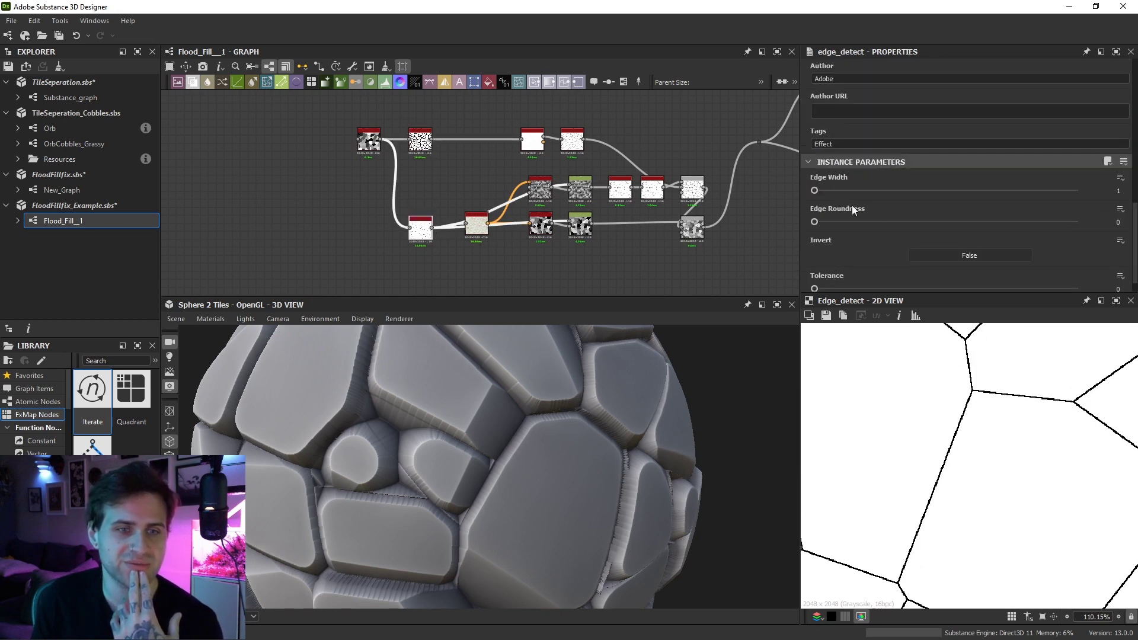
click(420, 142)
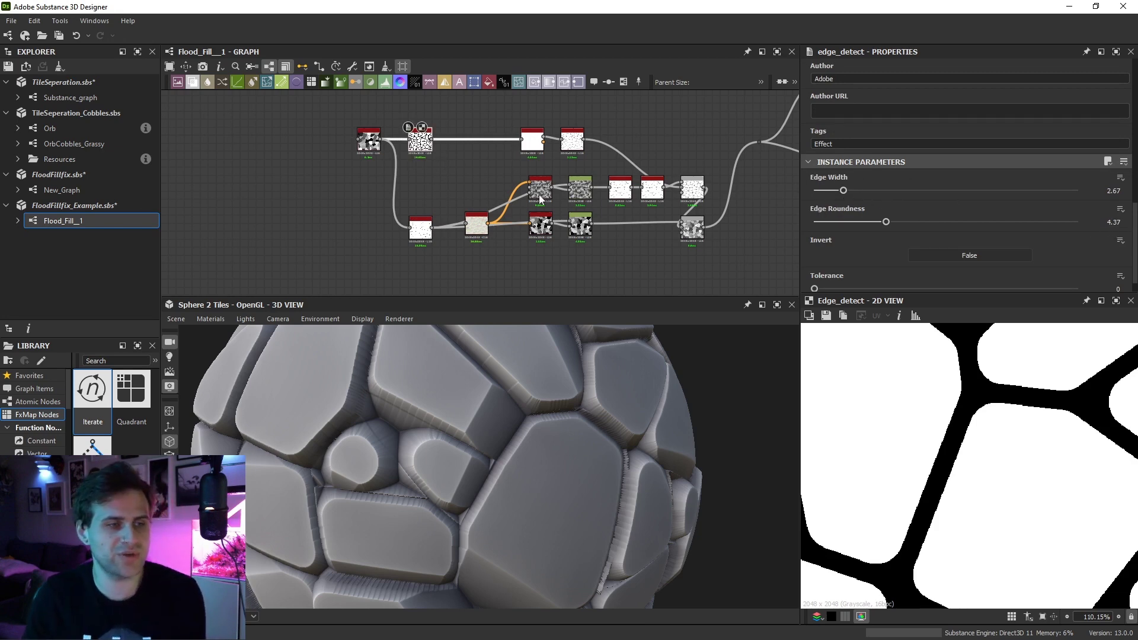
middle_drag(541, 200, 554, 138)
Add a new Blend with a Gradient Map linked into it, plus a directional noise node
key(space)
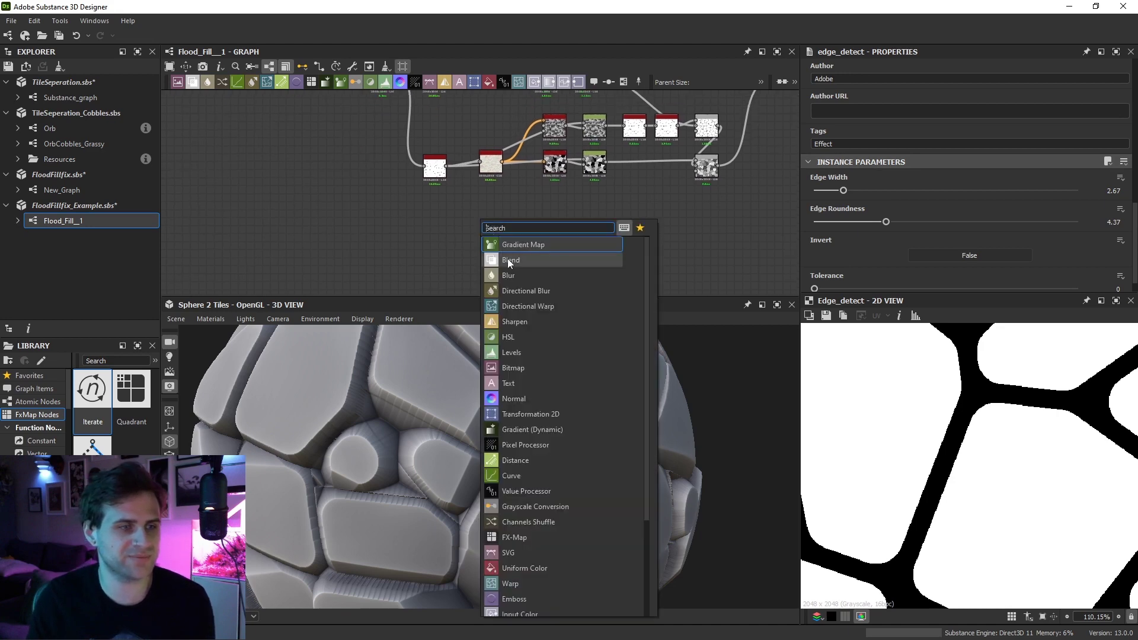
click(521, 258)
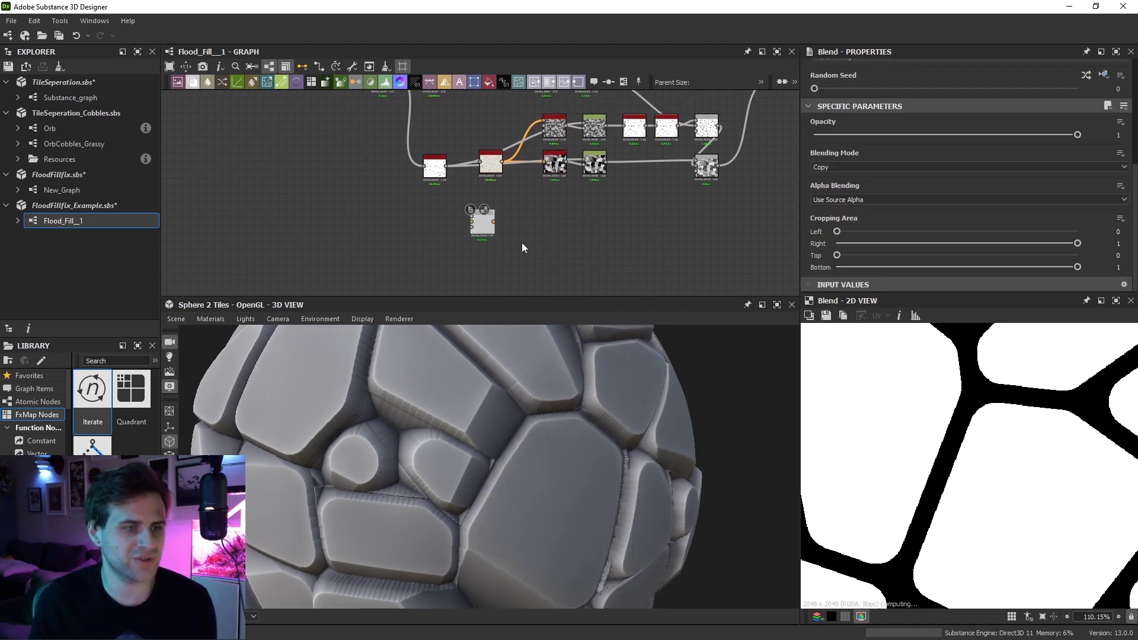
drag(482, 224, 649, 232)
key(space)
text(gra)
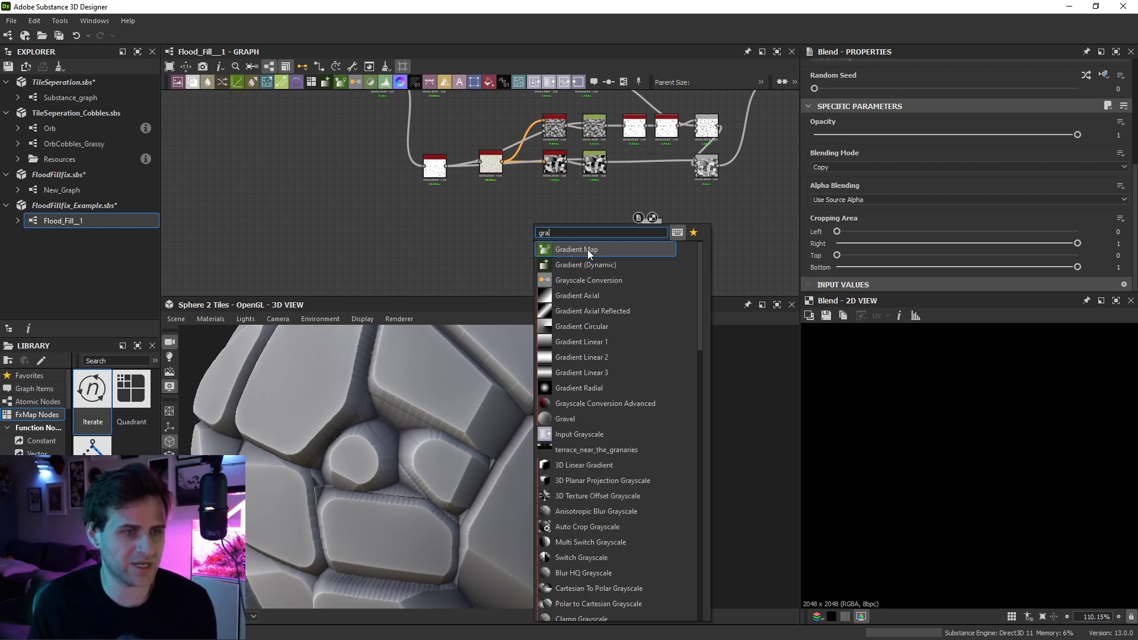
click(588, 250)
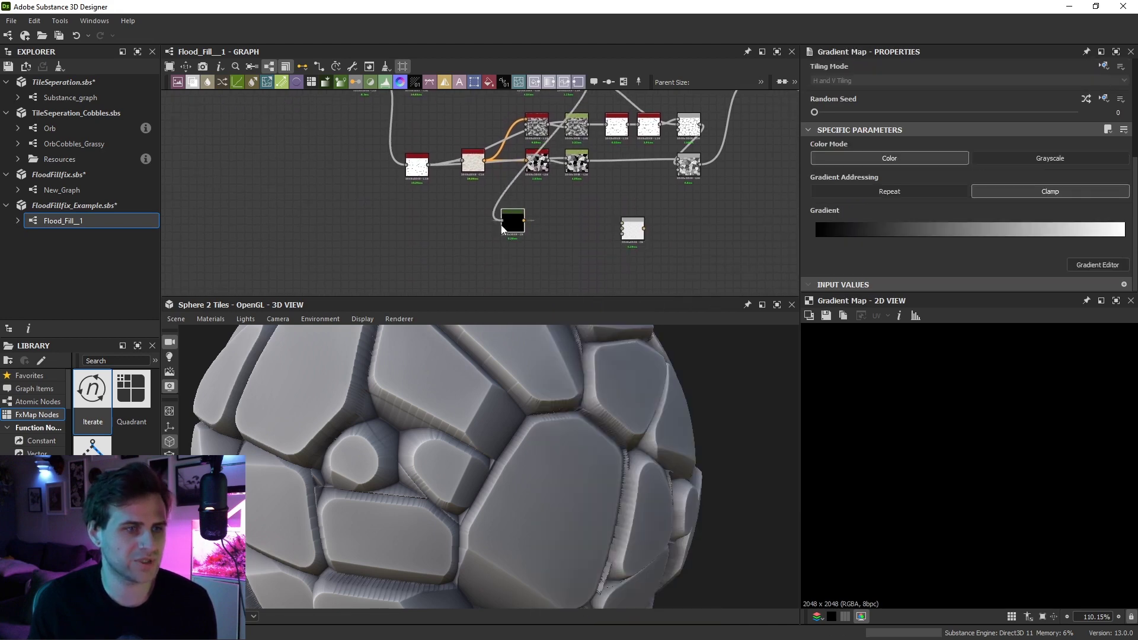
drag(503, 228, 543, 230)
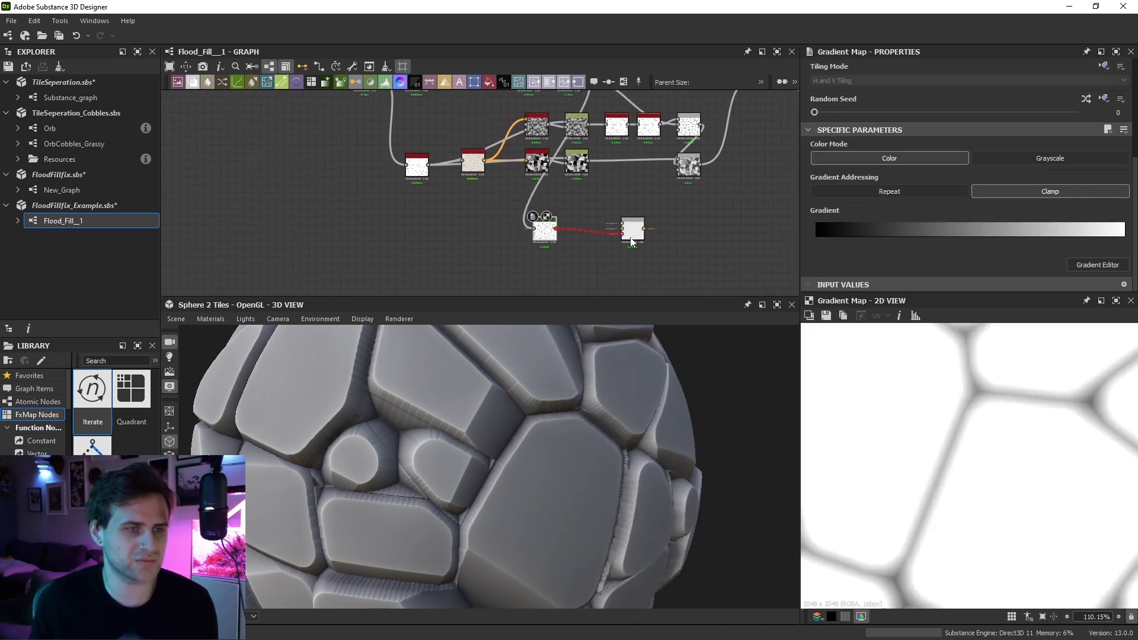
key(space)
text(directional)
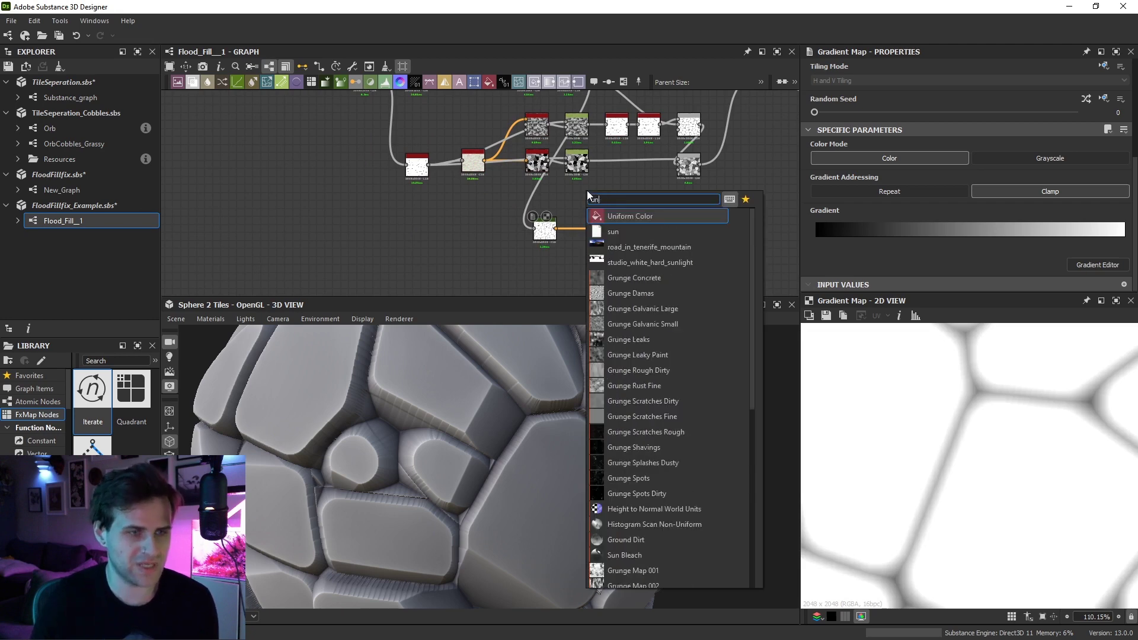
key(Return)
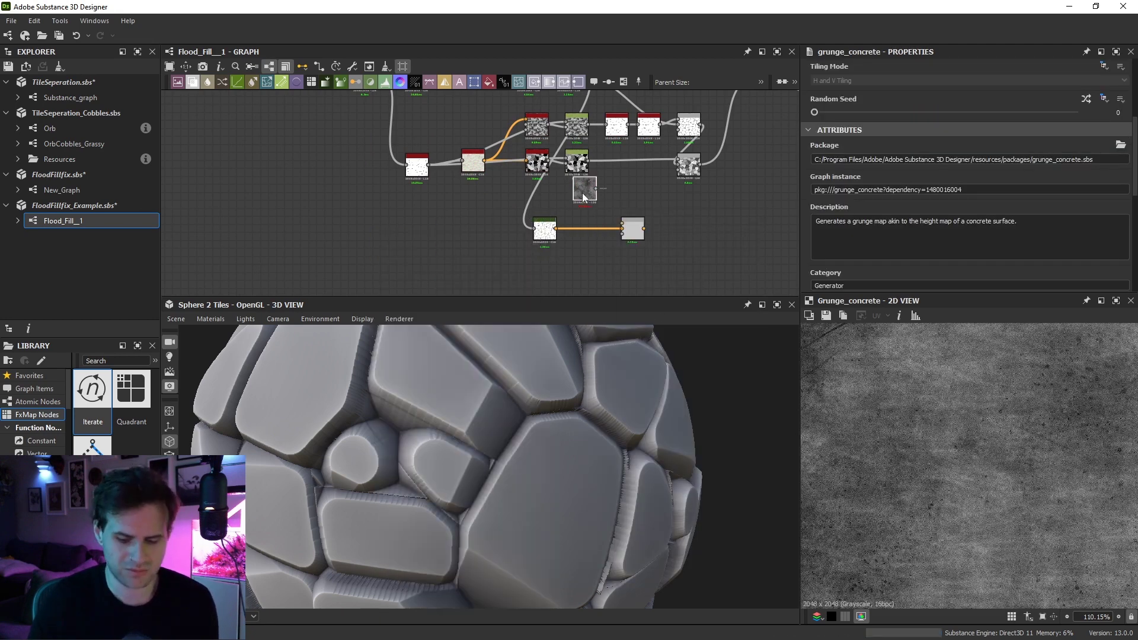
Add a Uniform Color node with its output color set to bright red
key(space)
text(uniform)
key(Return)
scroll(652, 224, up, 1)
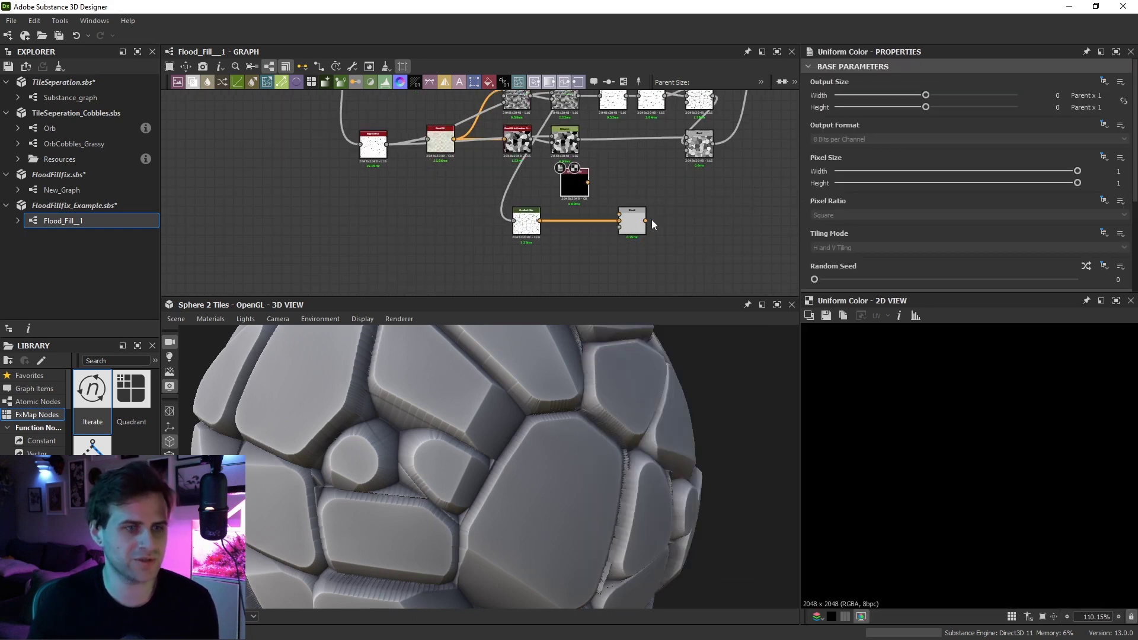
scroll(943, 239, down, 2)
click(925, 218)
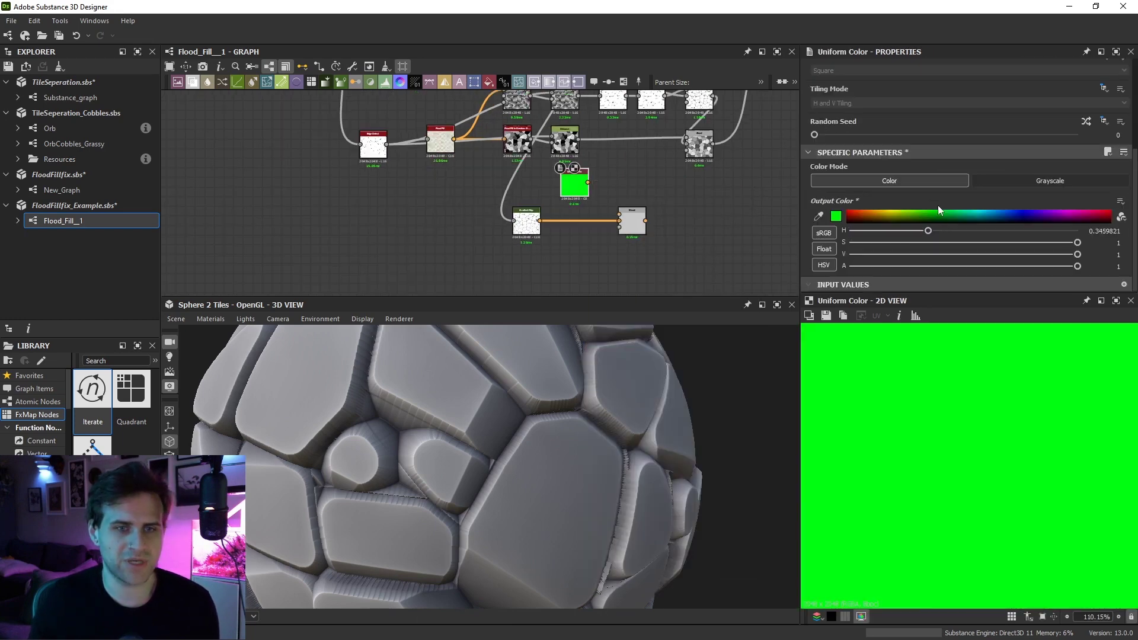
drag(928, 231, 850, 245)
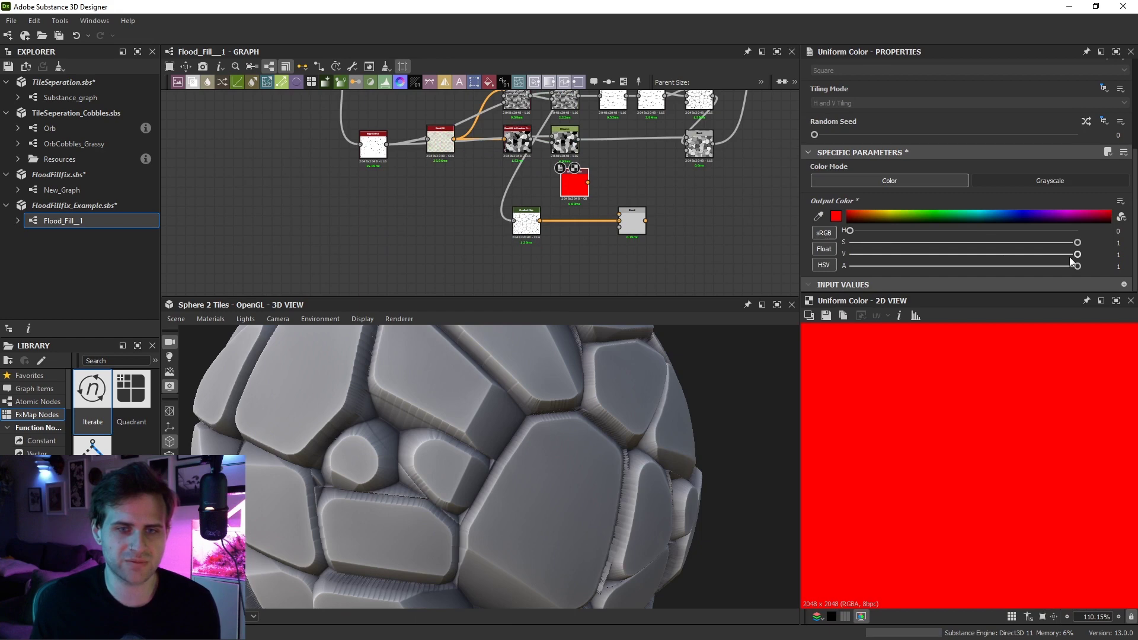
scroll(522, 183, up, 2)
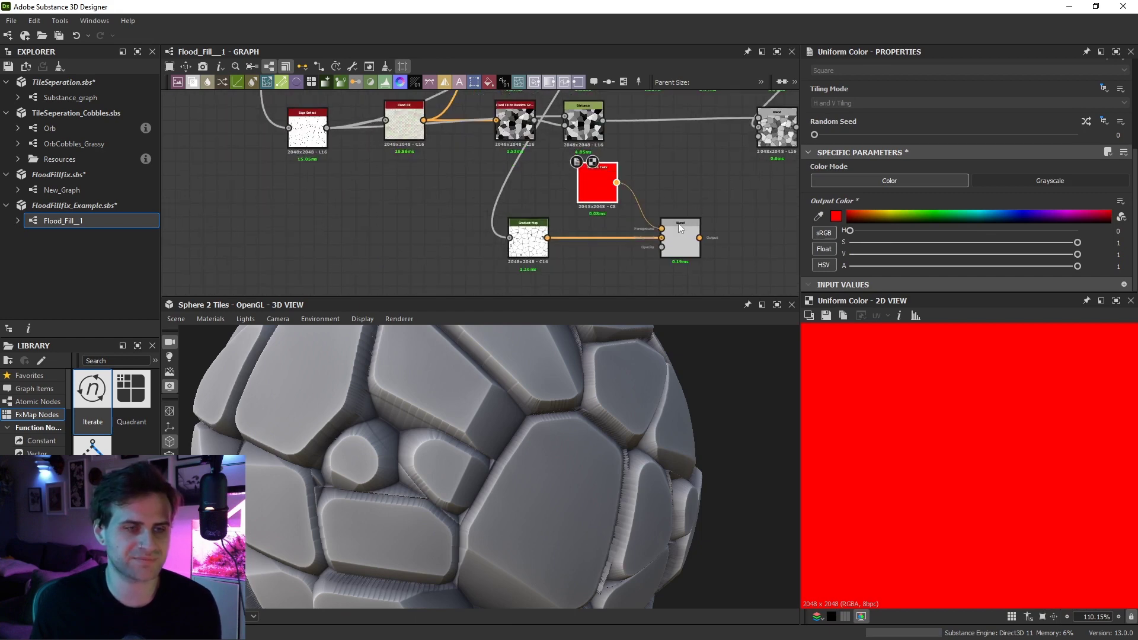
click(680, 229)
Connect the red color to the Blend and add an Invert Grayscale of edge_detect as its mask
middle_drag(315, 148, 355, 166)
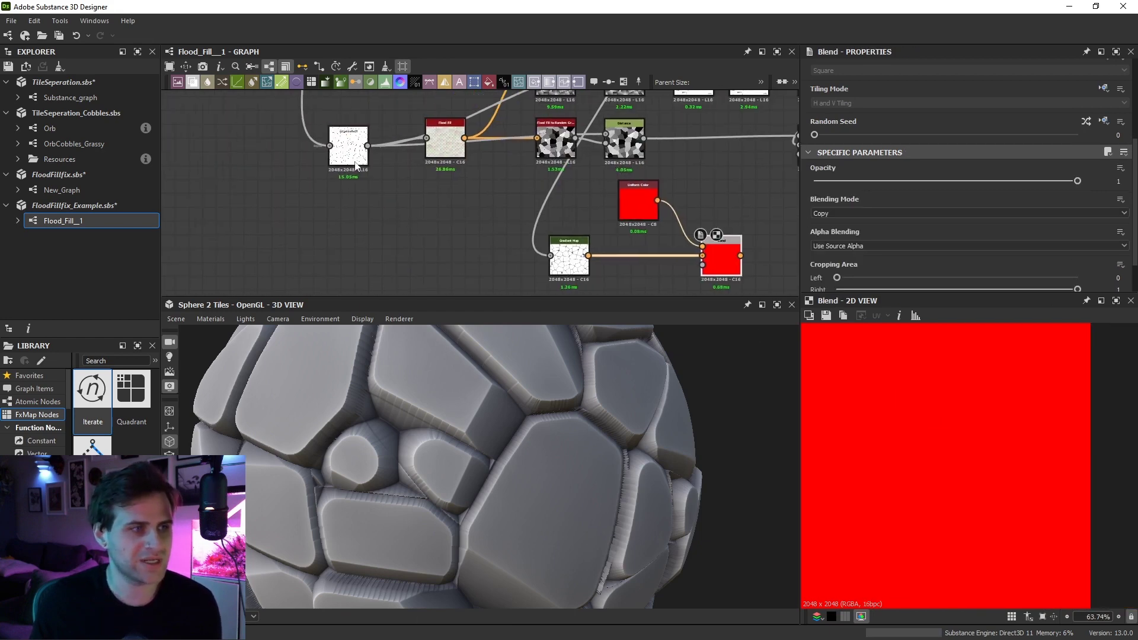
double_click(355, 164)
key(space)
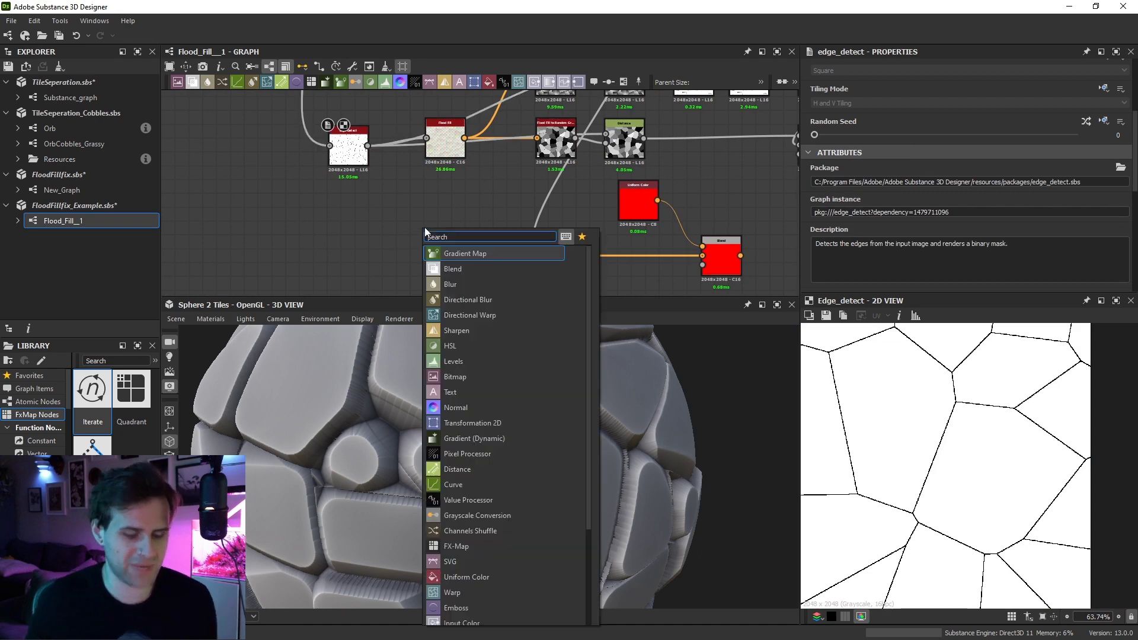
text(inver)
key(Down)
key(Return)
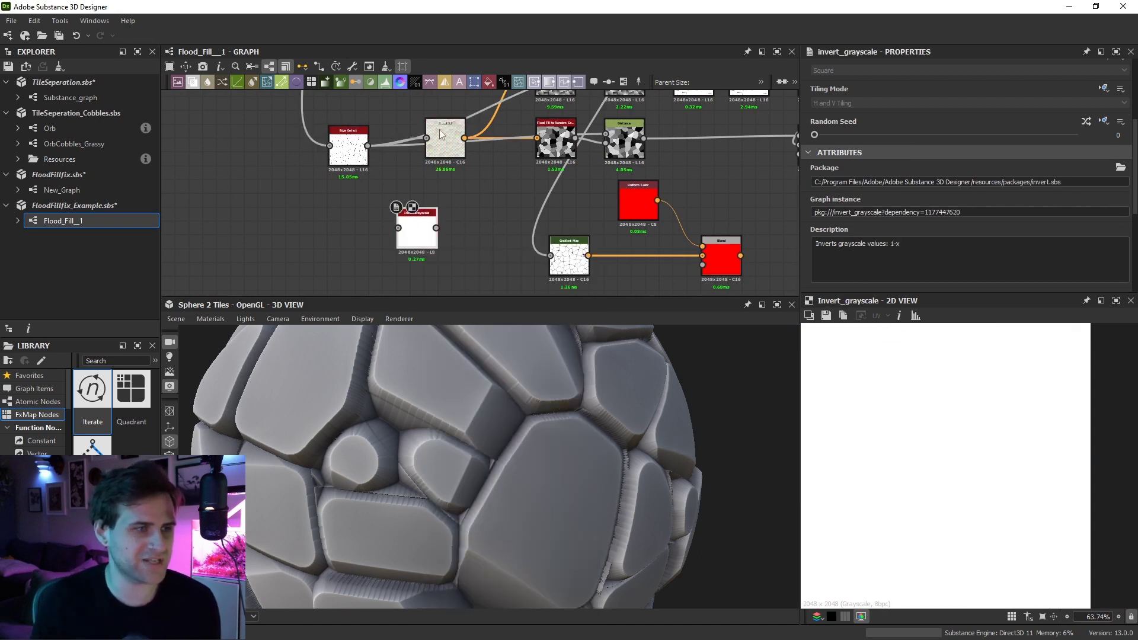
drag(413, 227, 518, 271)
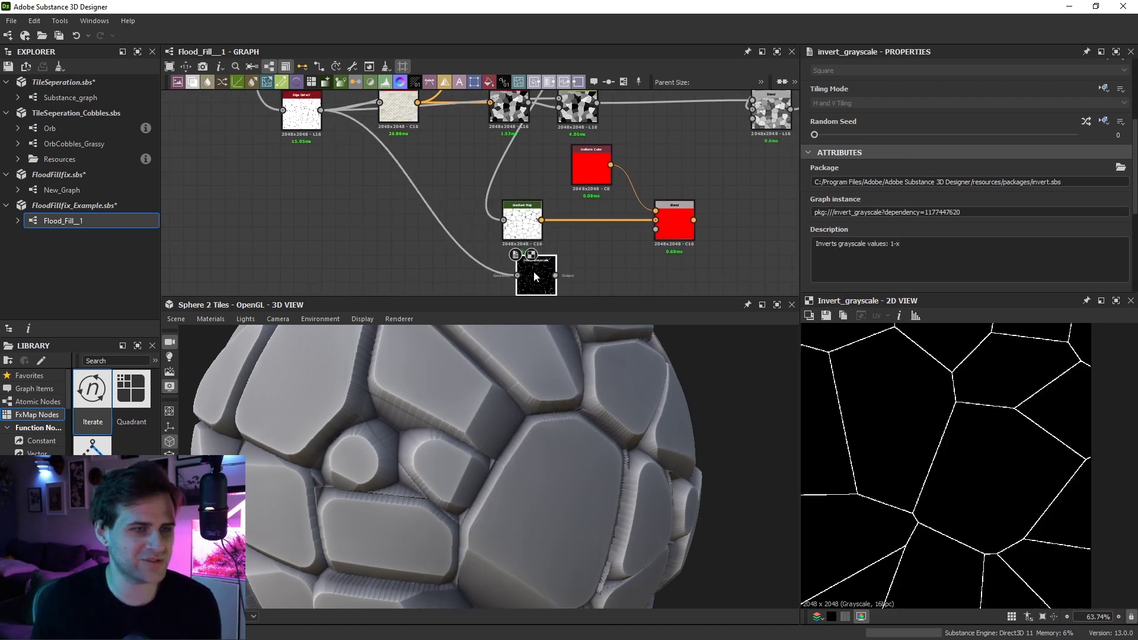
Compare the Blend's red crevice lines against the Gradient Map in the 2D view
click(657, 238)
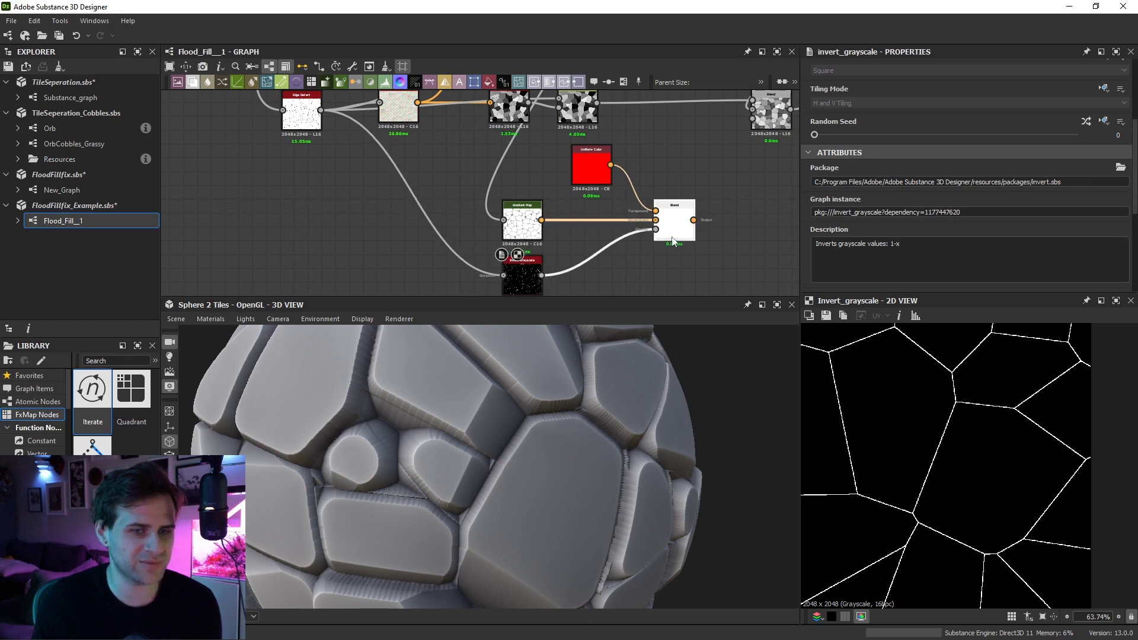
scroll(824, 488, up, 3)
scroll(824, 488, up, 3)
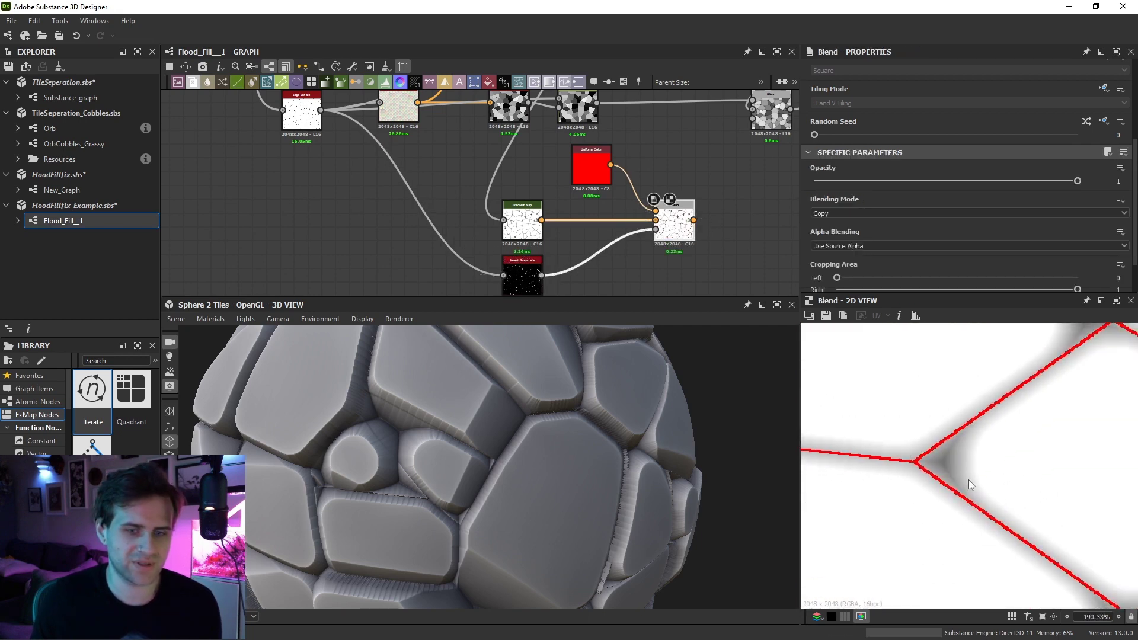
middle_drag(824, 488, 922, 460)
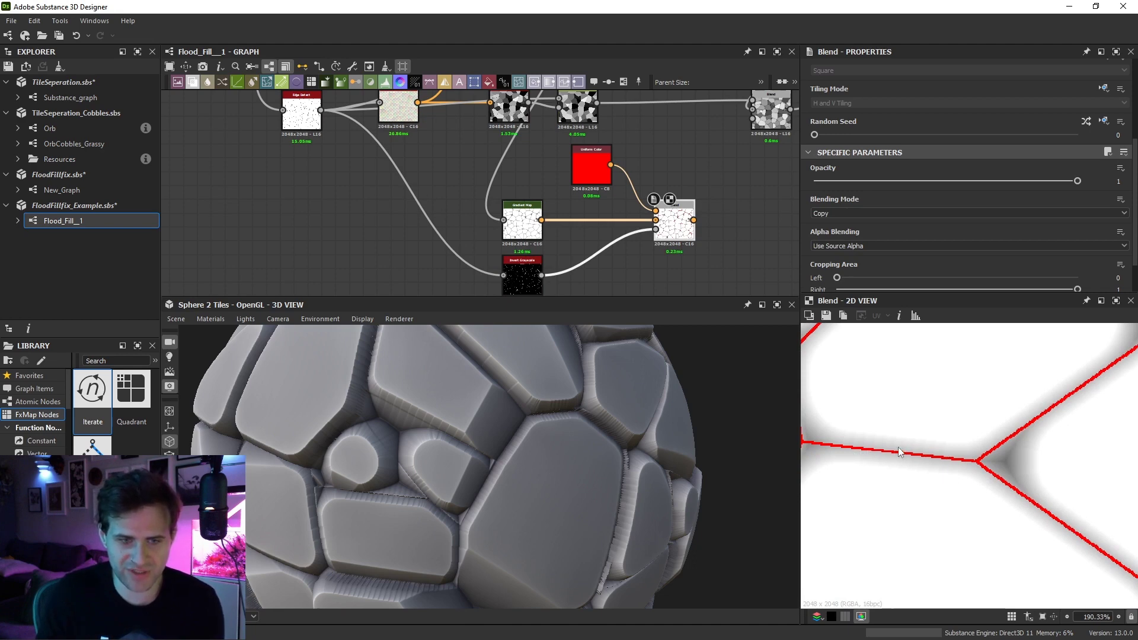
scroll(899, 452, up, 1)
scroll(1012, 472, up, 1)
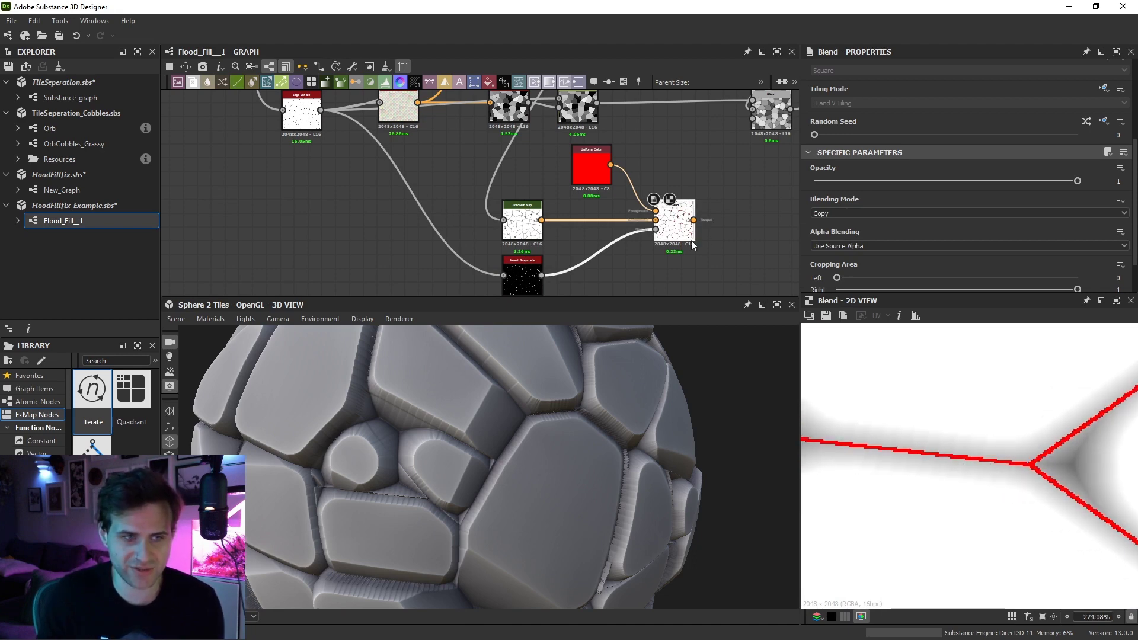
click(523, 228)
middle_drag(1030, 493, 1018, 455)
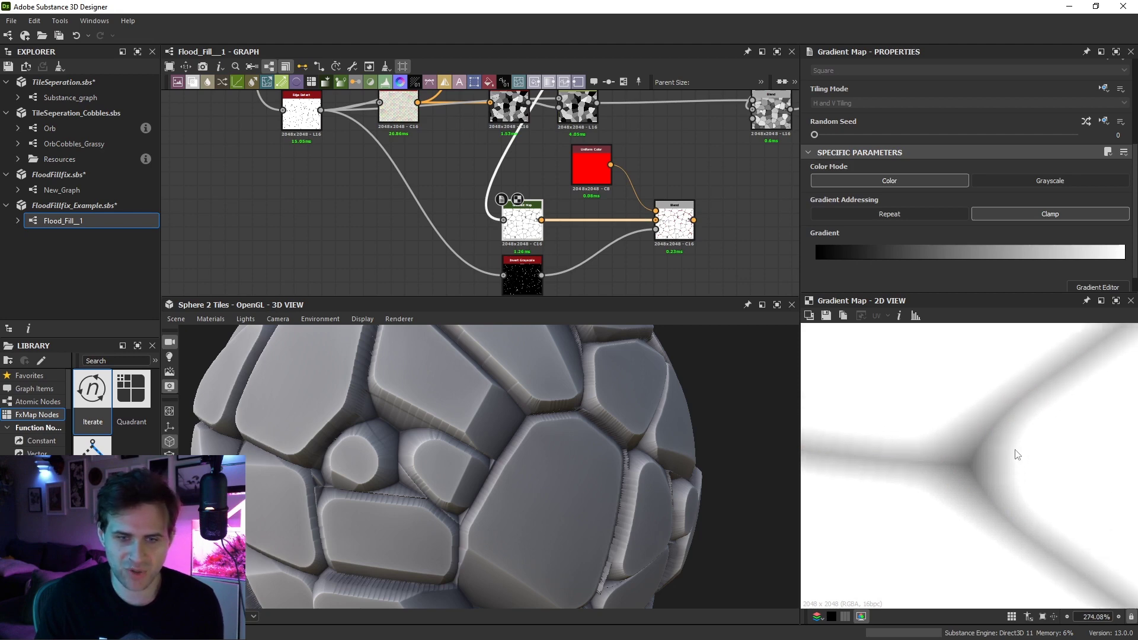
click(680, 226)
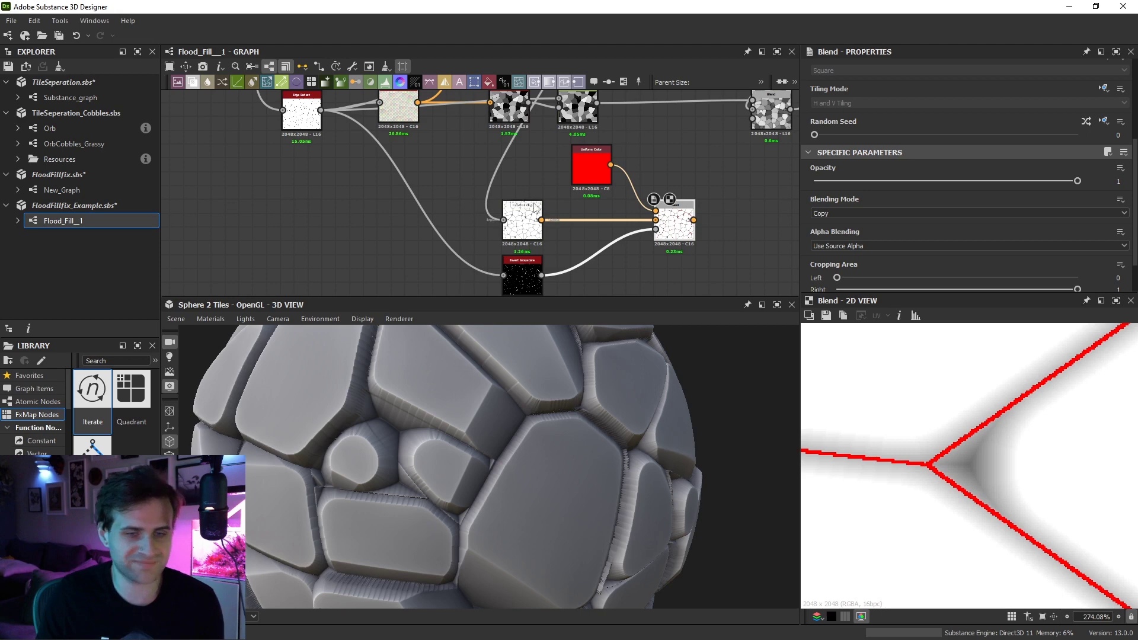
scroll(474, 220, down, 2)
scroll(462, 225, down, 2)
Review edge_detect, auto_levels and flood fill outputs, then shift the red mask nodes up-right
click(362, 164)
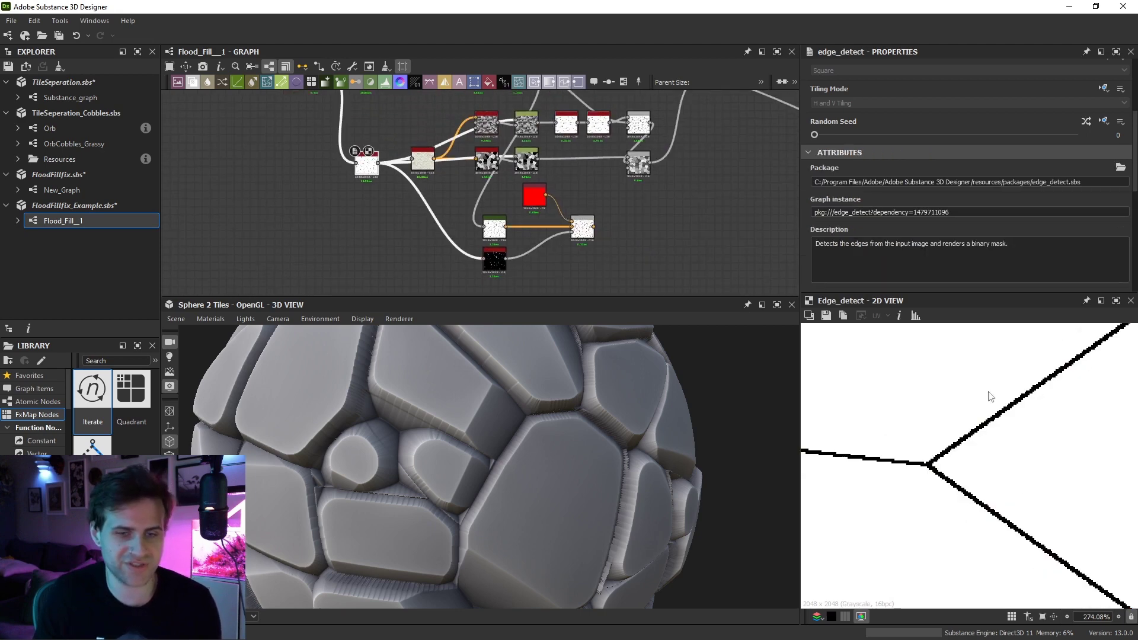
middle_drag(643, 204, 646, 240)
click(521, 111)
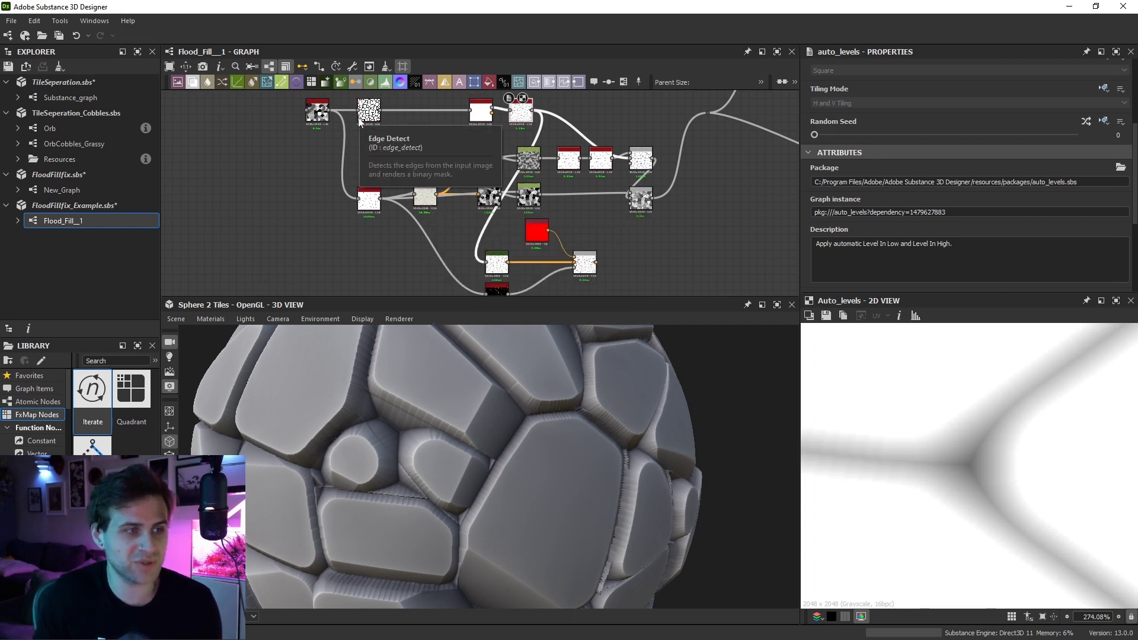
middle_drag(517, 119, 517, 129)
scroll(1002, 418, down, 3)
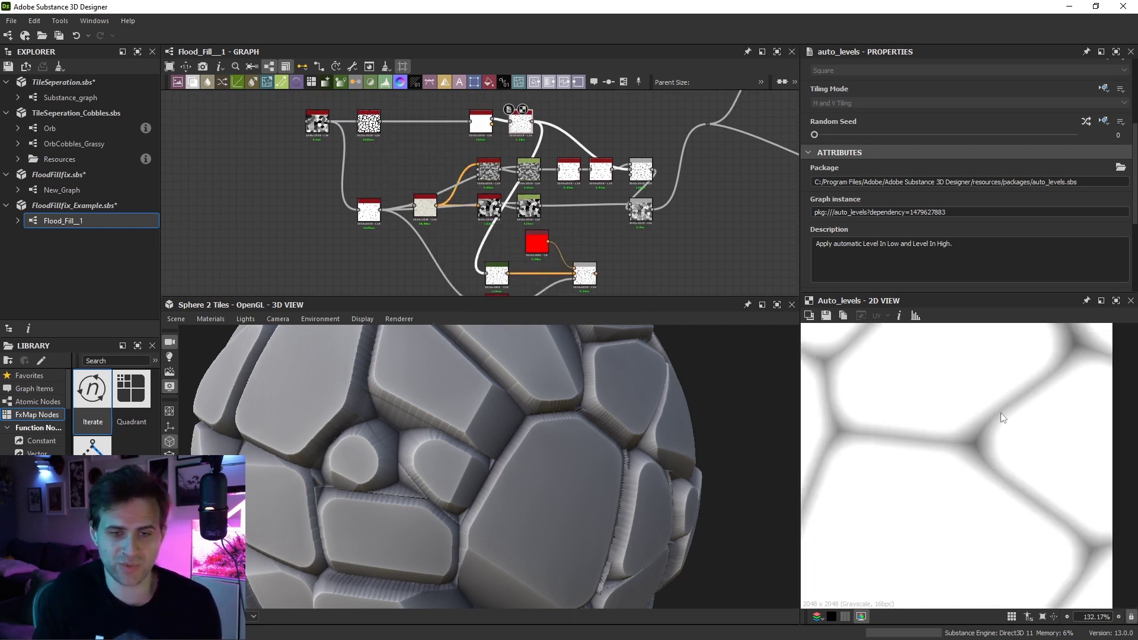
double_click(425, 207)
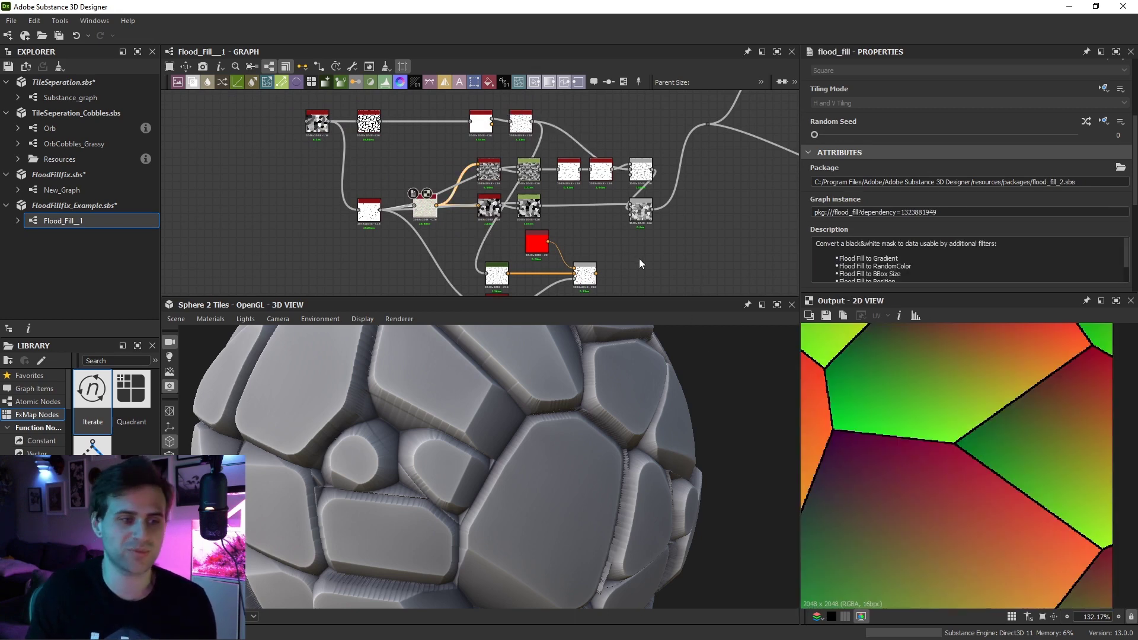
scroll(625, 269, up, 2)
middle_drag(625, 268, 652, 217)
mouse_move(659, 302)
mouse_down()
mouse_move(496, 219)
mouse_move(684, 582)
mouse_move(593, 298)
mouse_up()
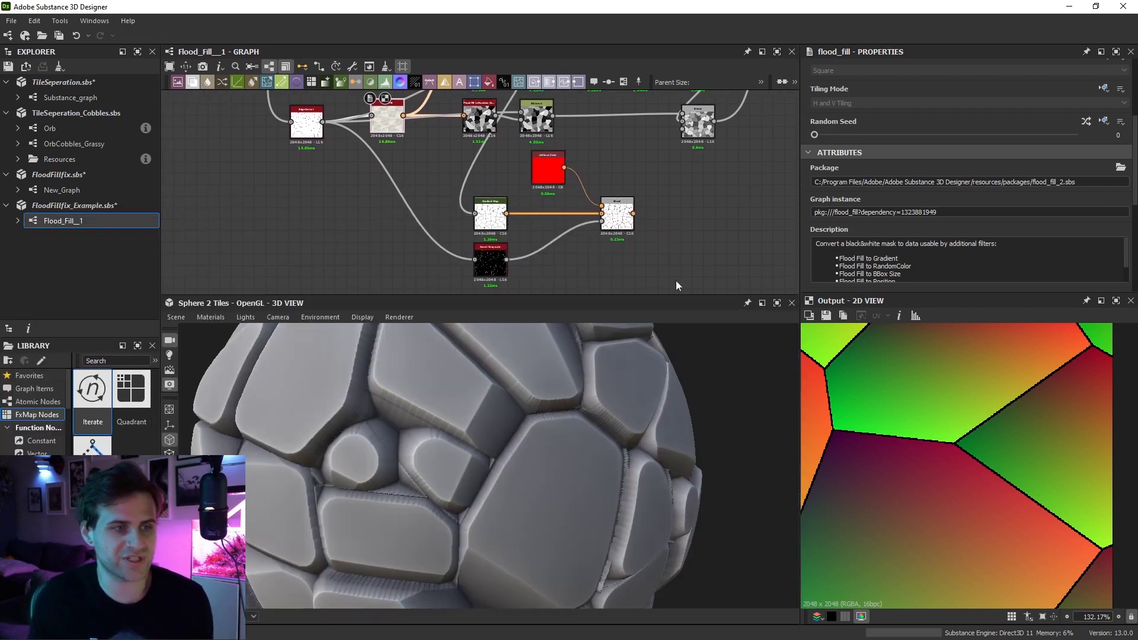
scroll(596, 198, down, 3)
drag(596, 198, 630, 186)
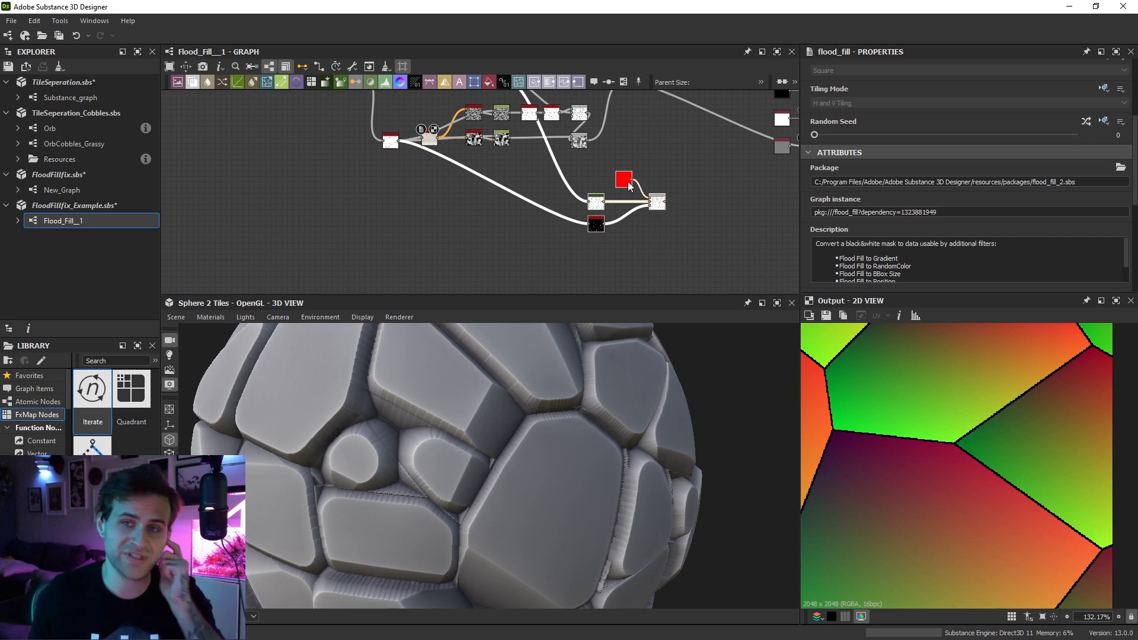
Preview the normal_sobel_2 node and then the Normal output map
mouse_move(708, 97)
middle_down()
mouse_move(700, 183)
mouse_move(680, 151)
middle_up()
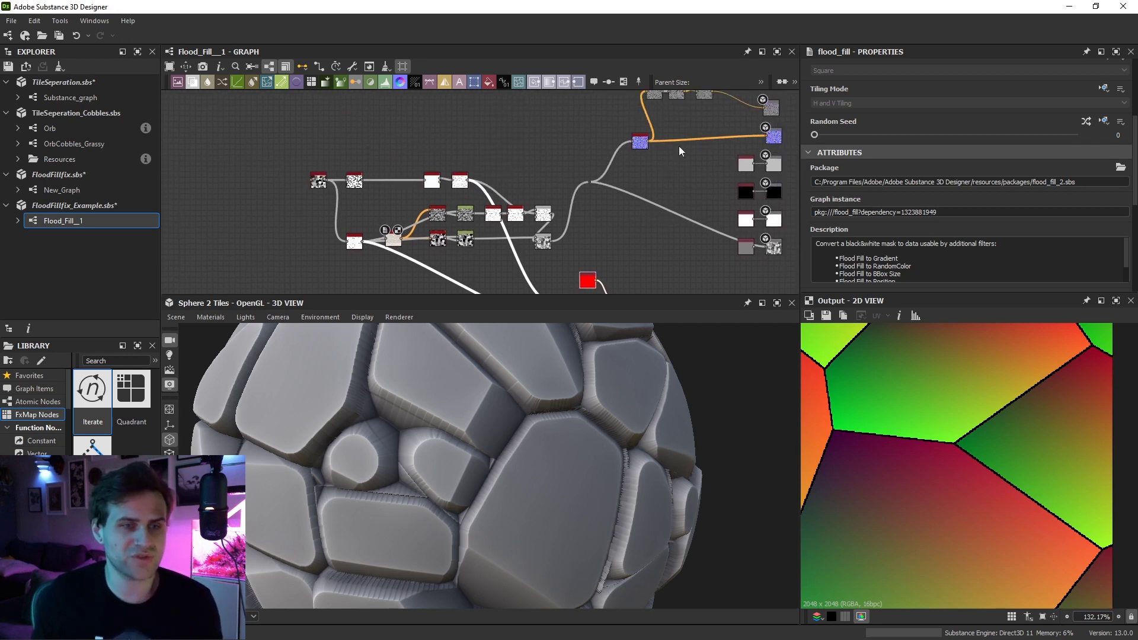
scroll(649, 142, up, 2)
double_click(637, 141)
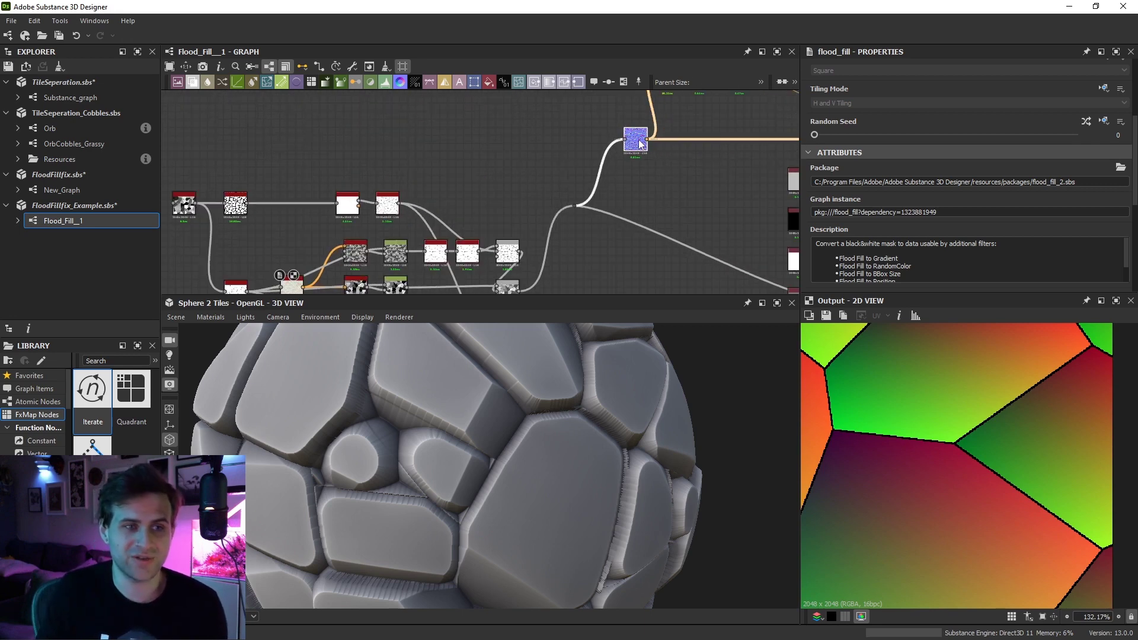
middle_drag(657, 149, 598, 164)
double_click(780, 156)
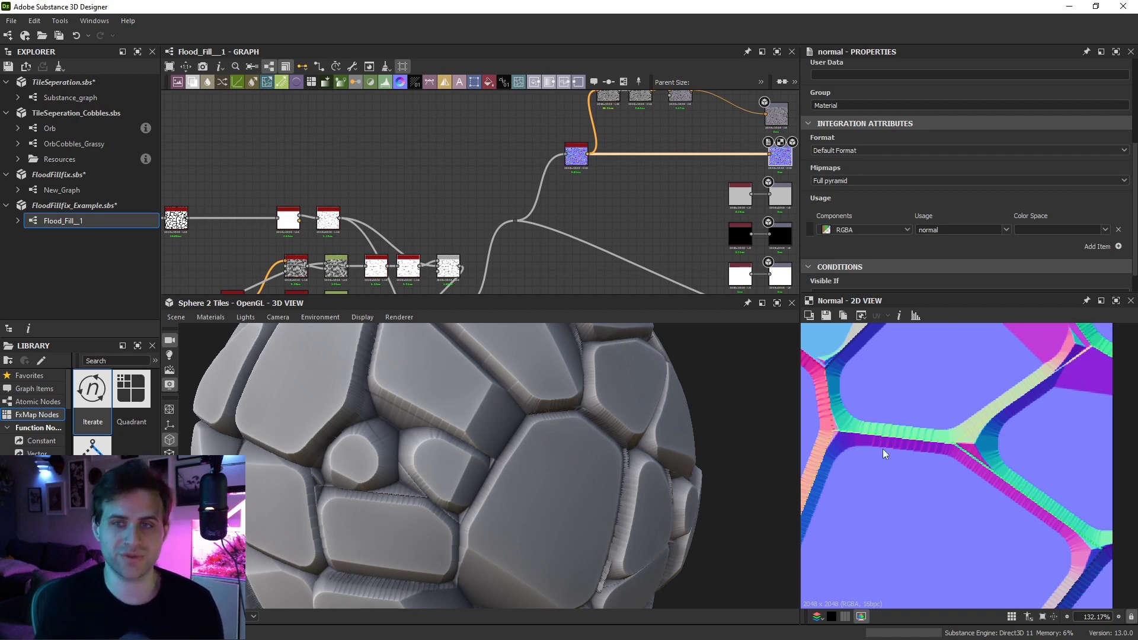
Drag the auto_levels node right and preview its soft grey seam map
scroll(314, 189, up, 2)
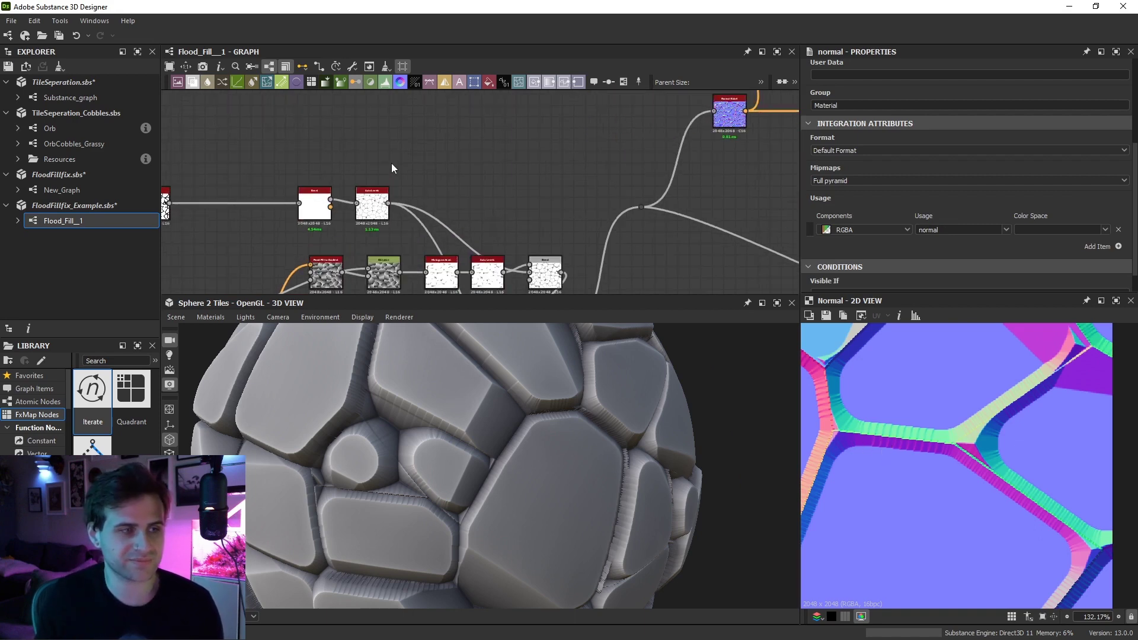
drag(380, 212, 435, 213)
click(430, 213)
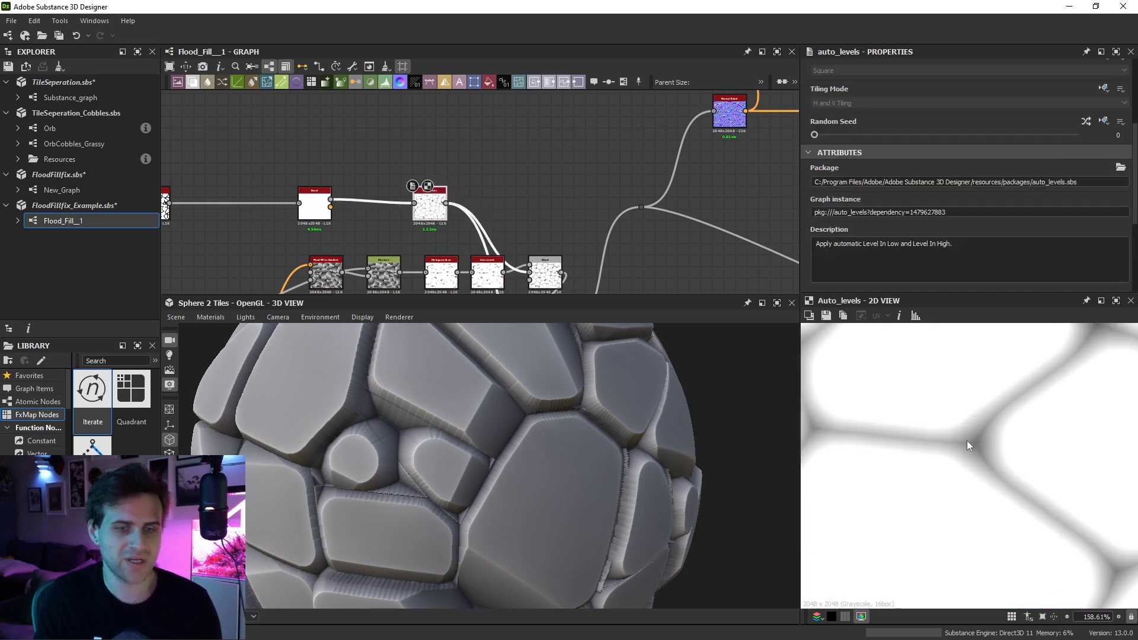
scroll(967, 439, up, 1)
scroll(973, 459, up, 1)
scroll(990, 492, up, 1)
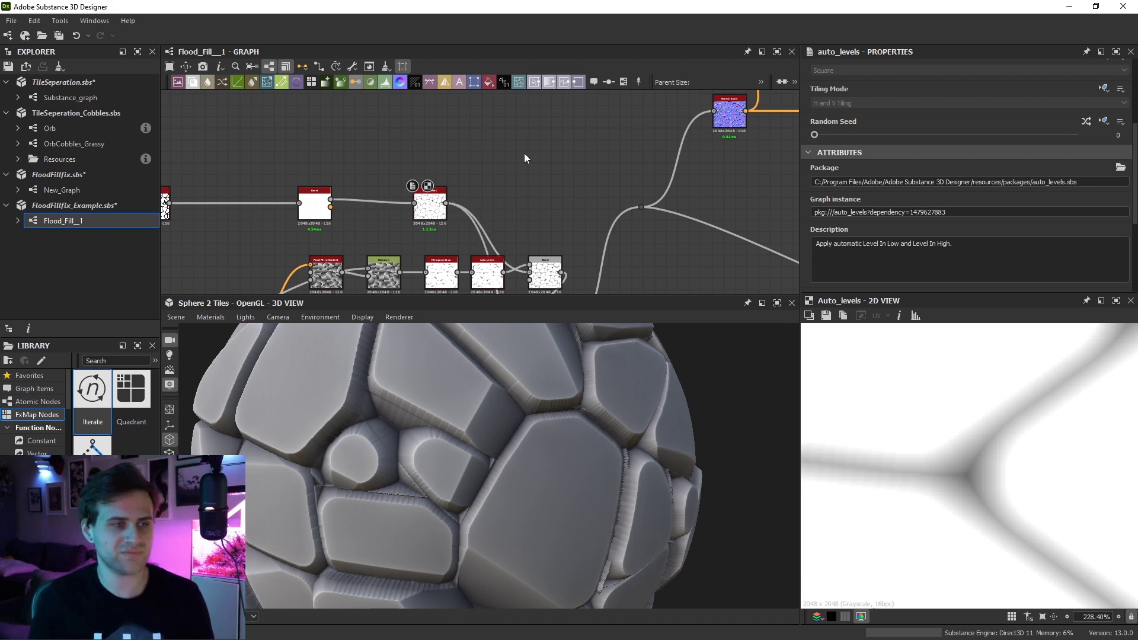
Add a Histogram Scan node from the node search ('his')
key(space)
text(his)
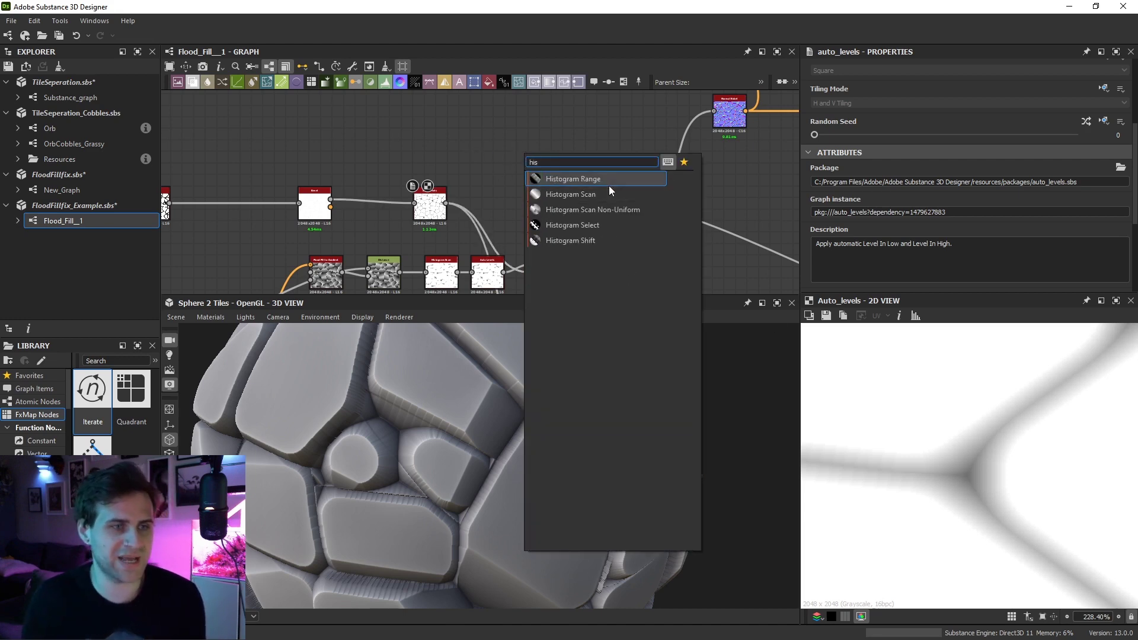
click(610, 194)
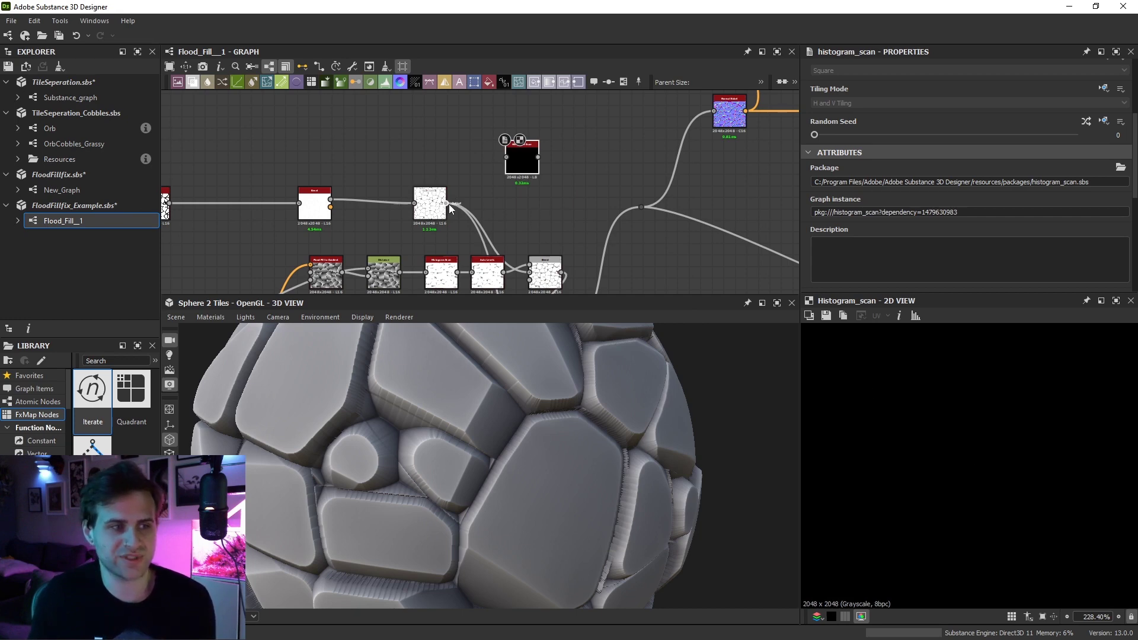
drag(447, 204, 507, 157)
scroll(895, 236, down, 5)
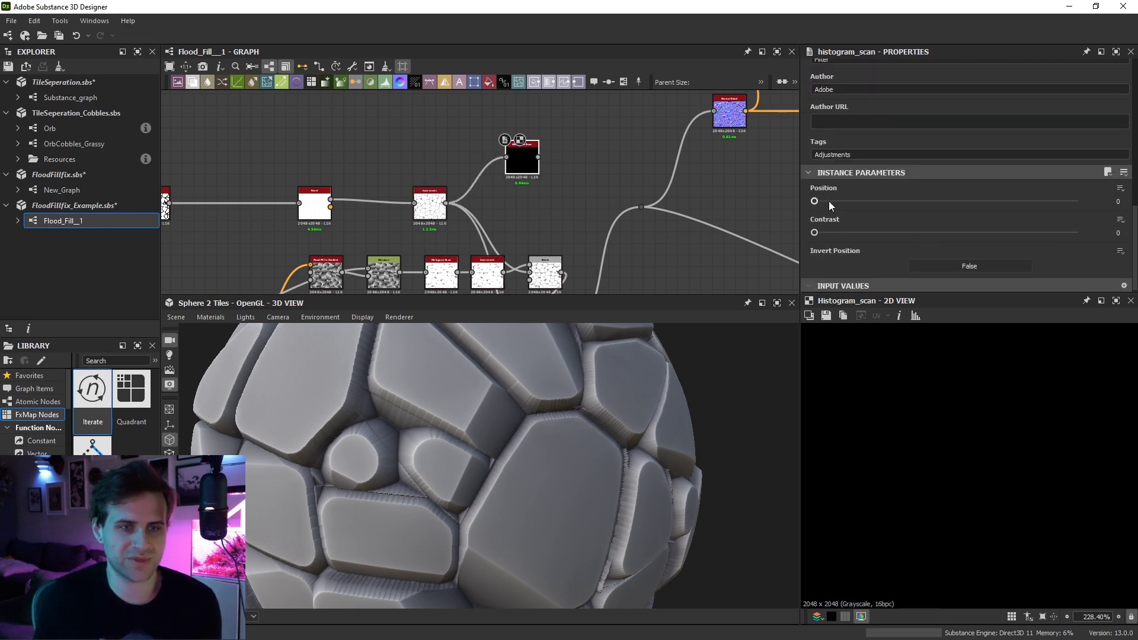
Set the Histogram Scan Contrast to 1 and Position to about 0.26 for a crisp mask
drag(829, 201, 862, 204)
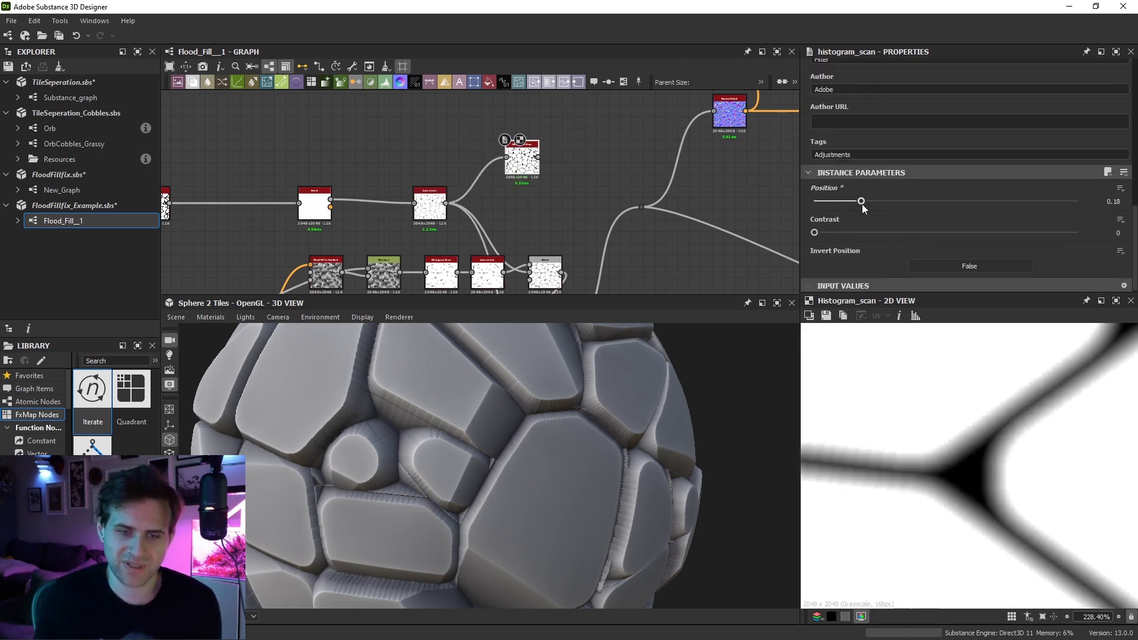
drag(920, 236, 1079, 235)
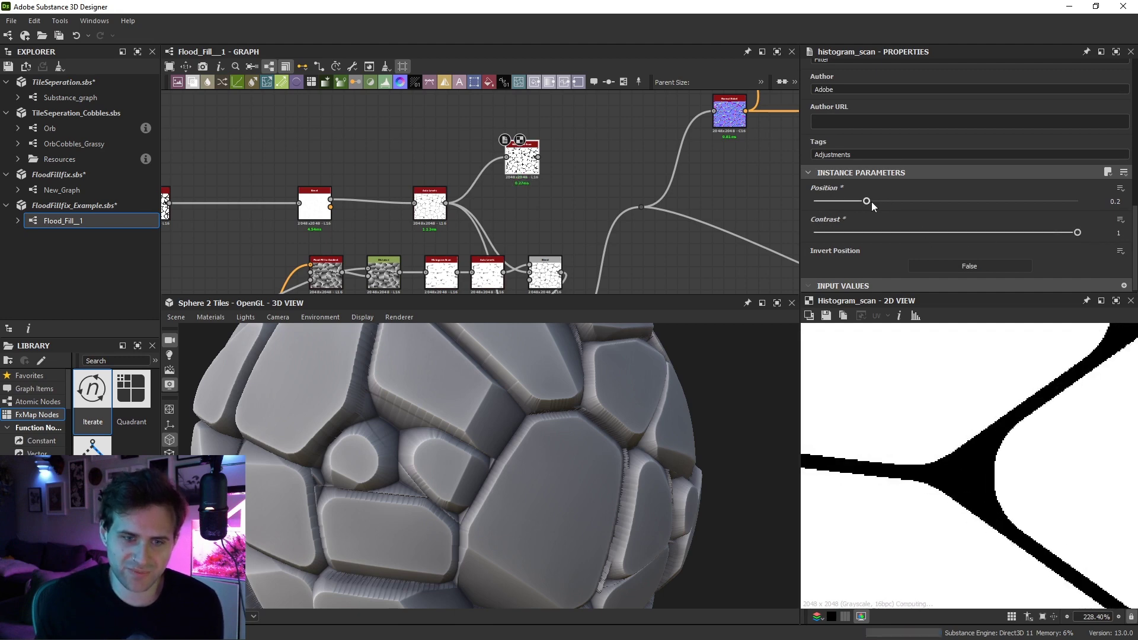
drag(872, 202, 884, 202)
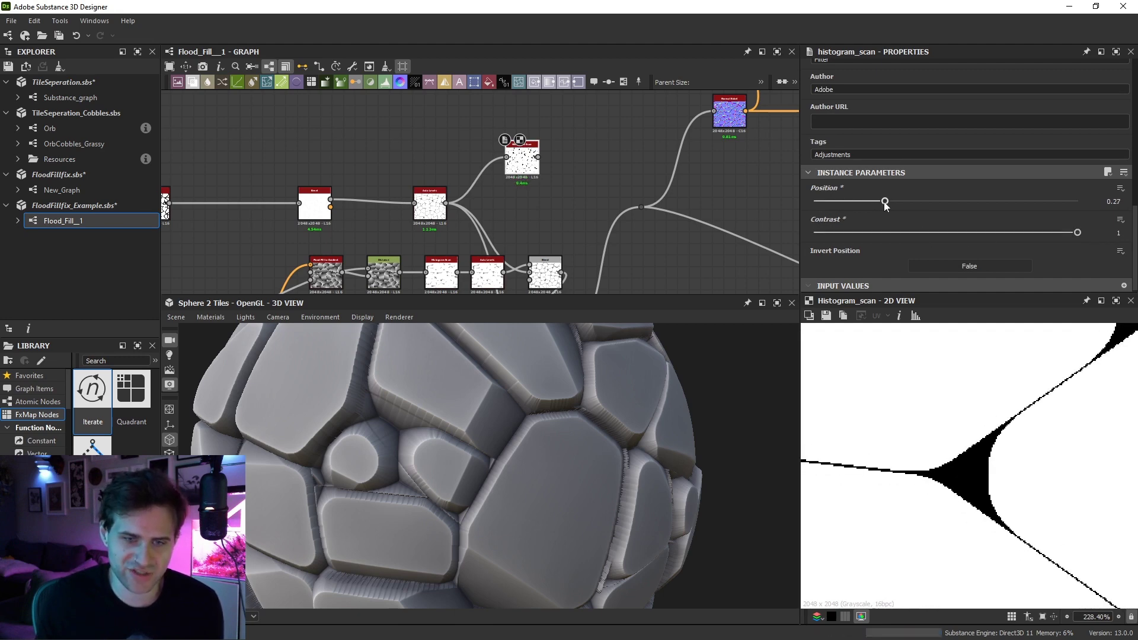
Check the Edge Detect node, re-preview the Histogram Scan mask, and pull a new link from its output
middle_drag(415, 196, 497, 128)
click(236, 133)
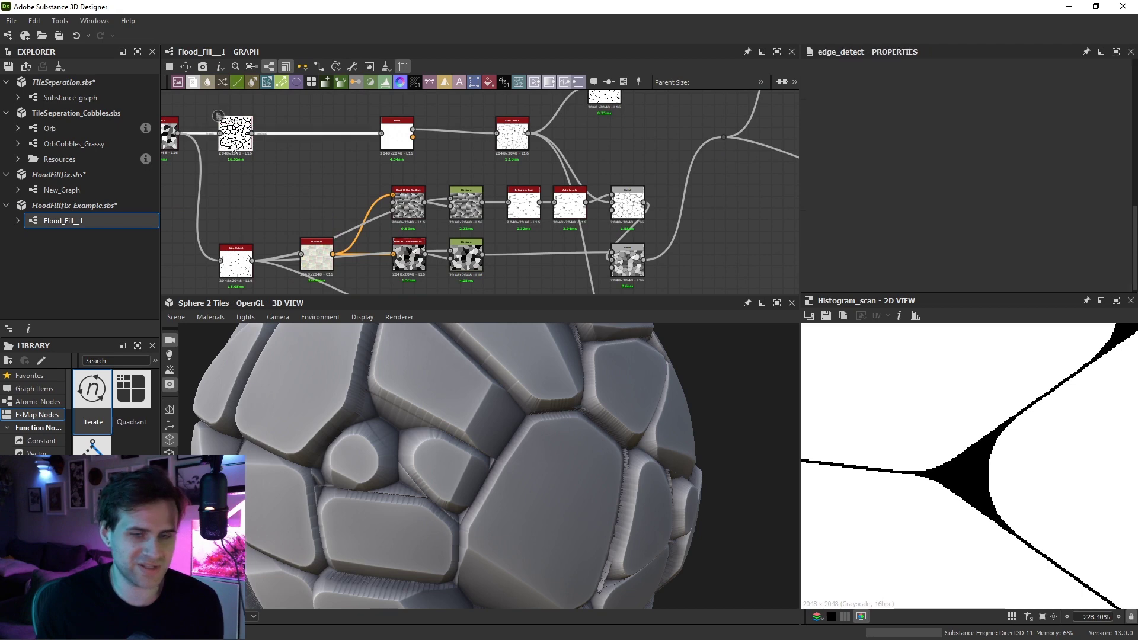
click(614, 106)
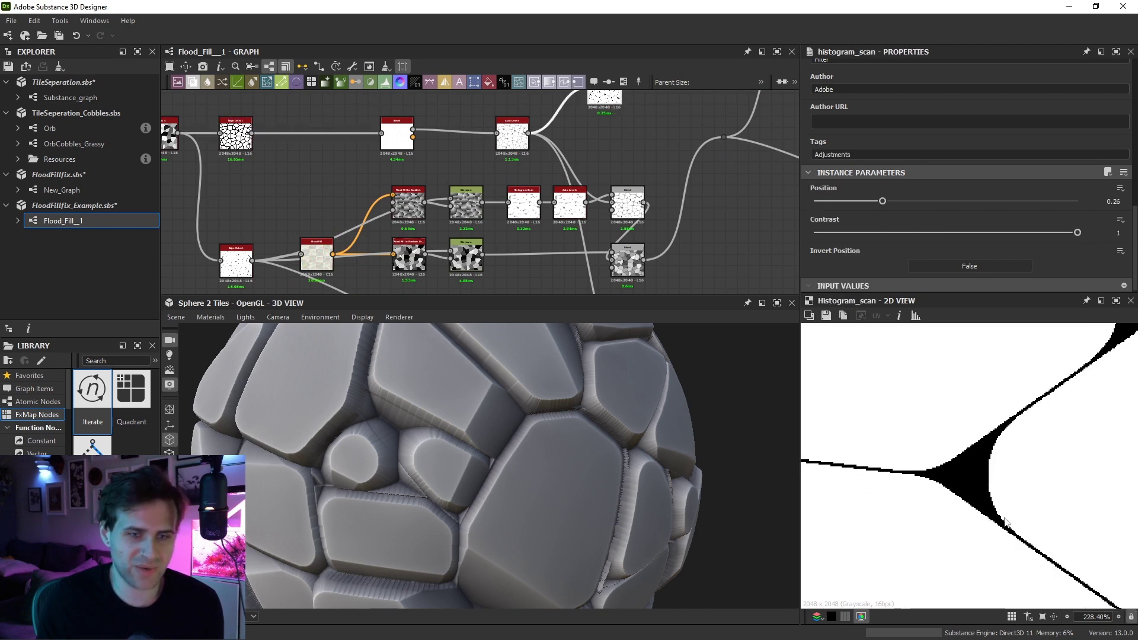
scroll(667, 149, down, 1)
drag(635, 102, 404, 209)
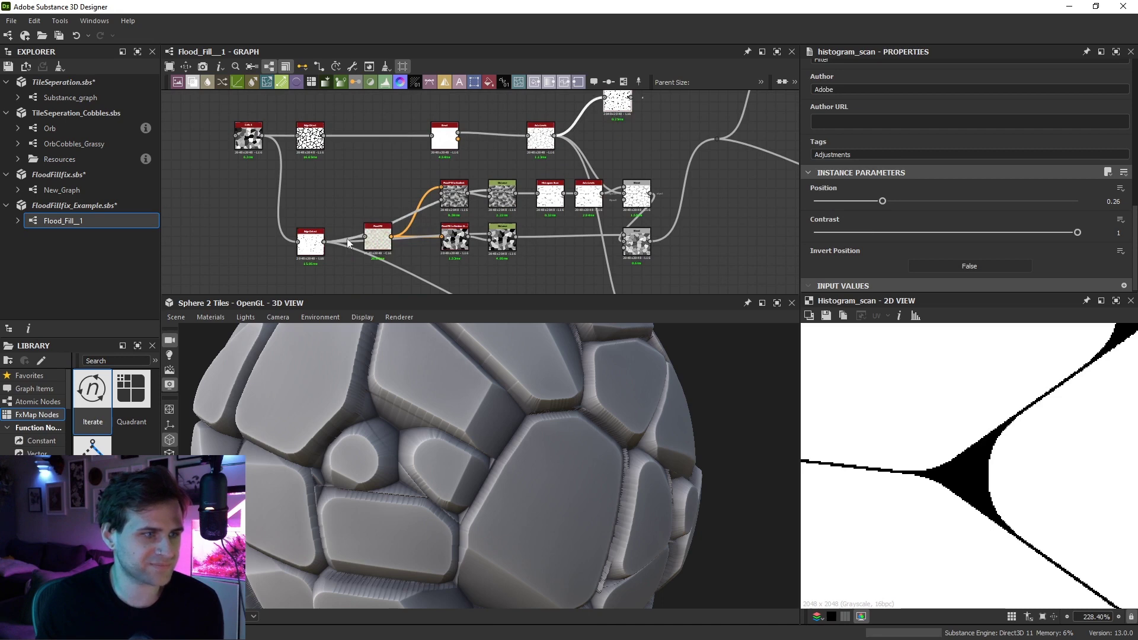
Undo the rewiring and zoom the 3D view to inspect the grout, rotating the lighting
key(ctrl+z)
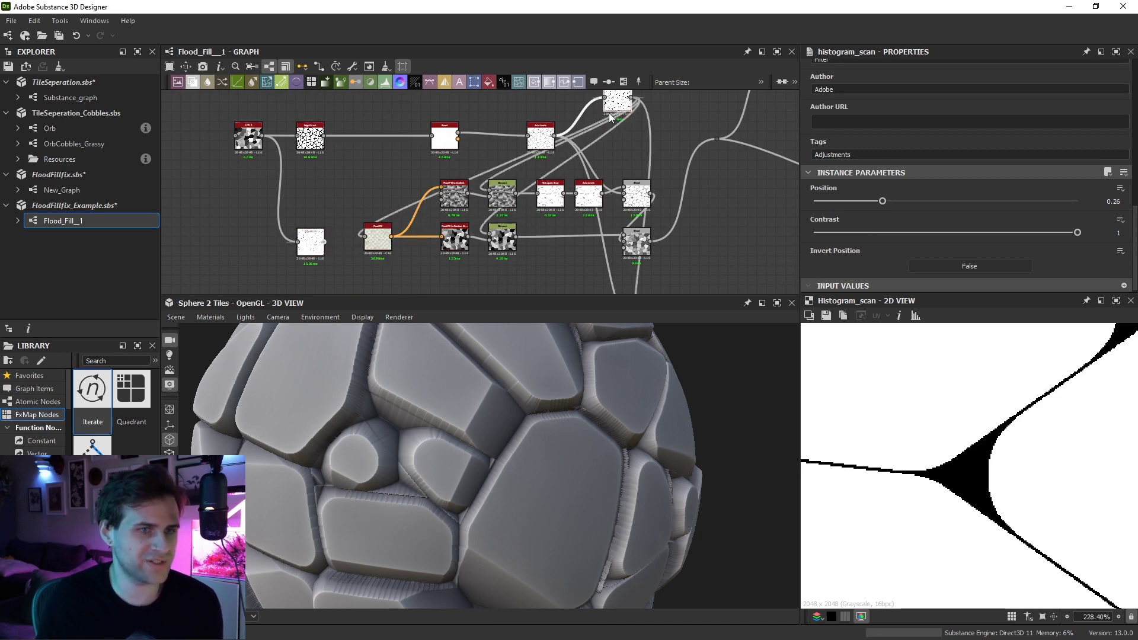
scroll(425, 414, up, 2)
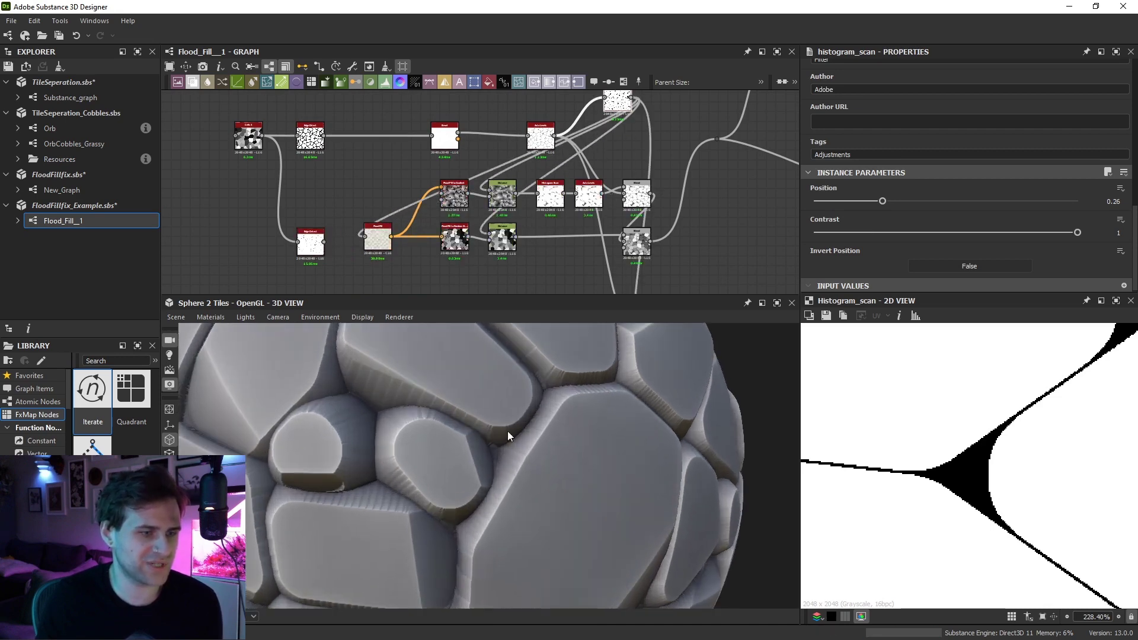
scroll(508, 432, up, 2)
scroll(495, 444, up, 2)
scroll(538, 445, up, 2)
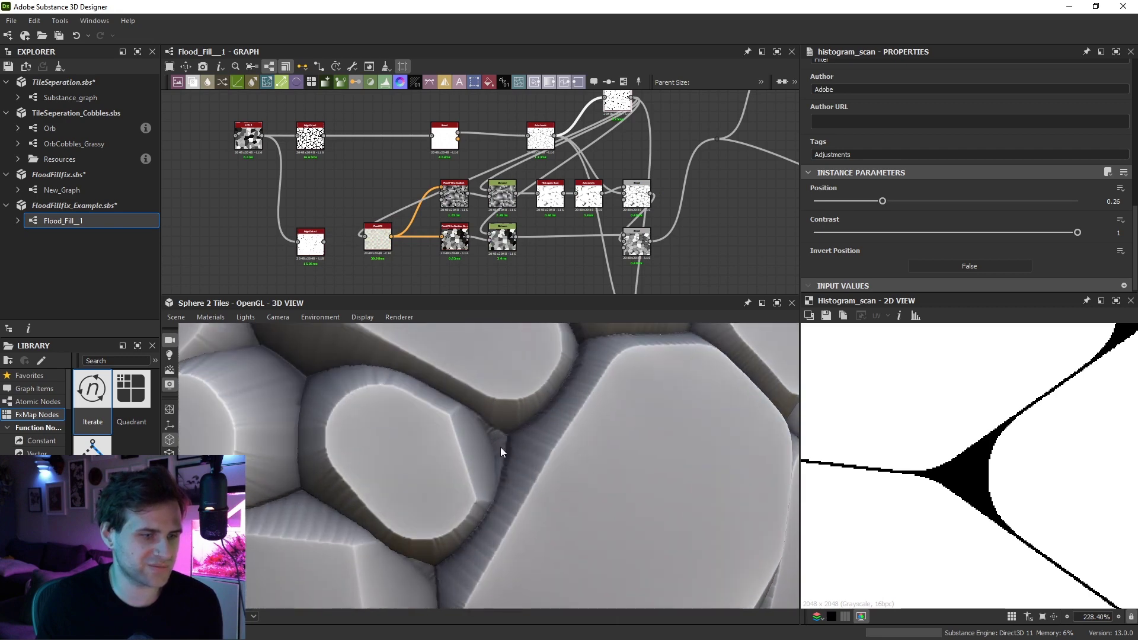
scroll(386, 500, down, 2)
scroll(394, 482, down, 2)
scroll(552, 499, down, 2)
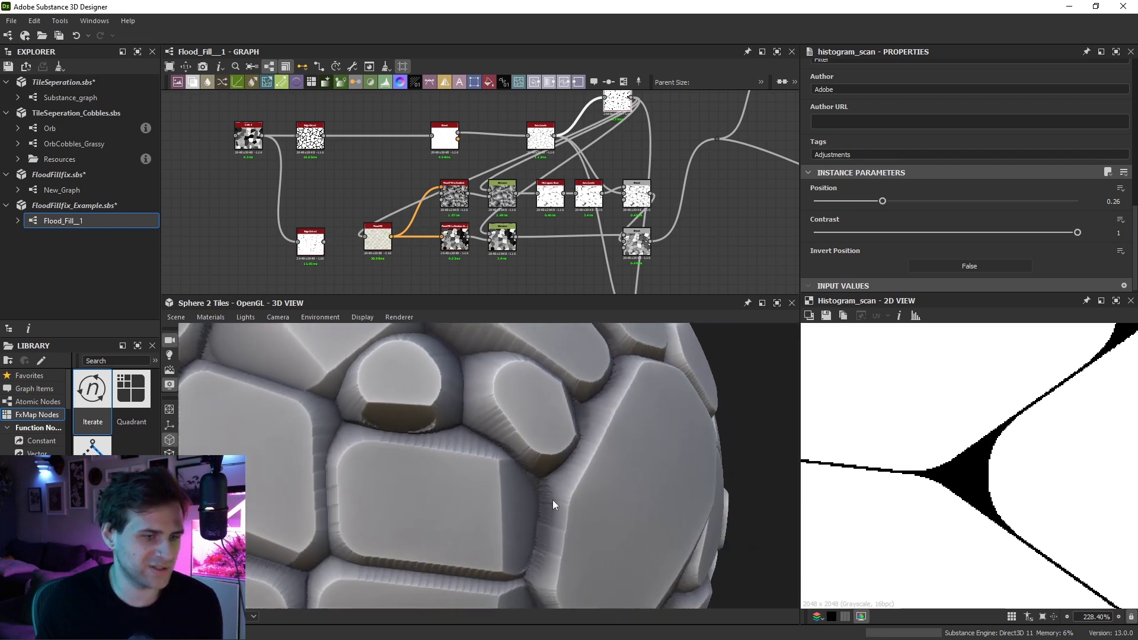
scroll(535, 489, up, 2)
scroll(502, 443, up, 2)
scroll(489, 444, up, 2)
scroll(471, 450, up, 2)
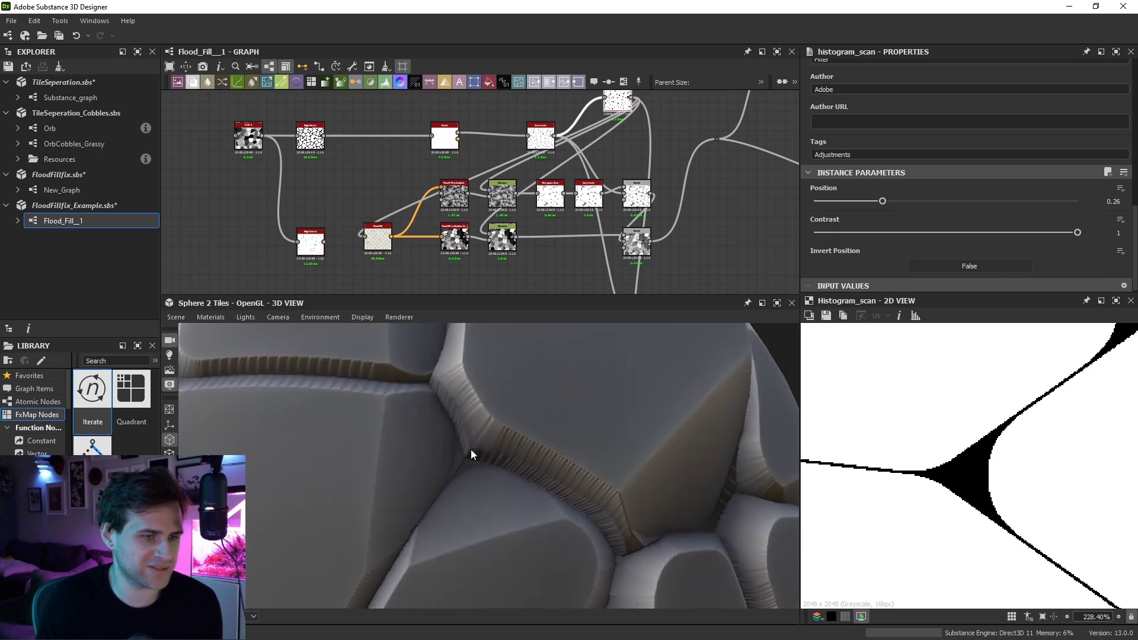
mouse_move(470, 449)
shift+mouse_down()
mouse_move(518, 457)
mouse_move(478, 465)
shift+mouse_up()
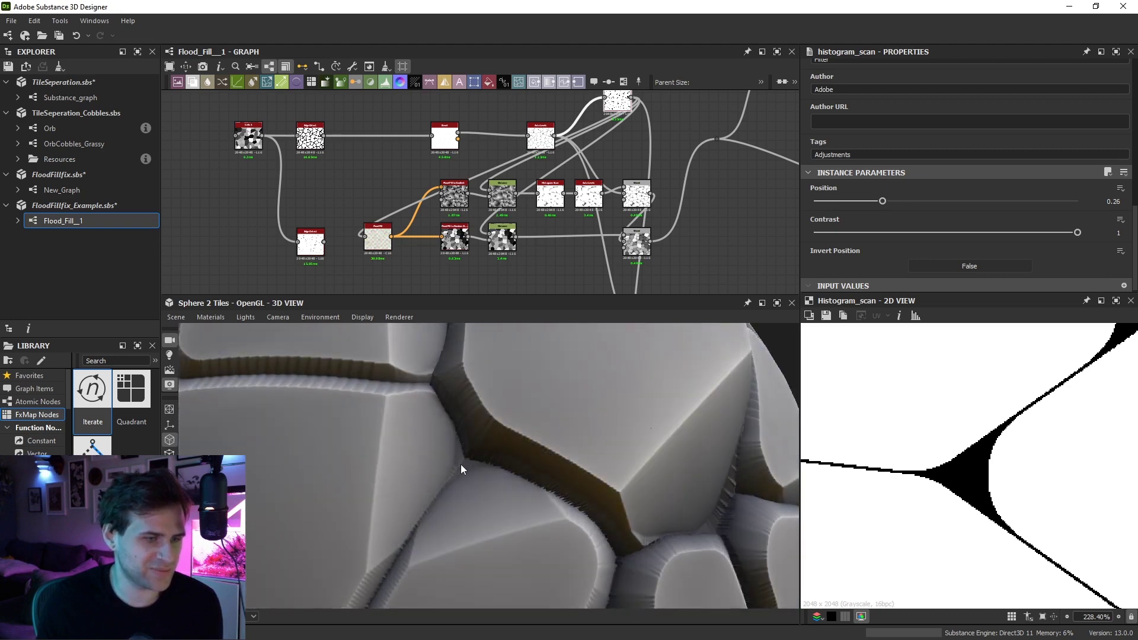
Undo again, preview the Auto Levels output, and delete the Histogram Scan node
key(ctrl+z)
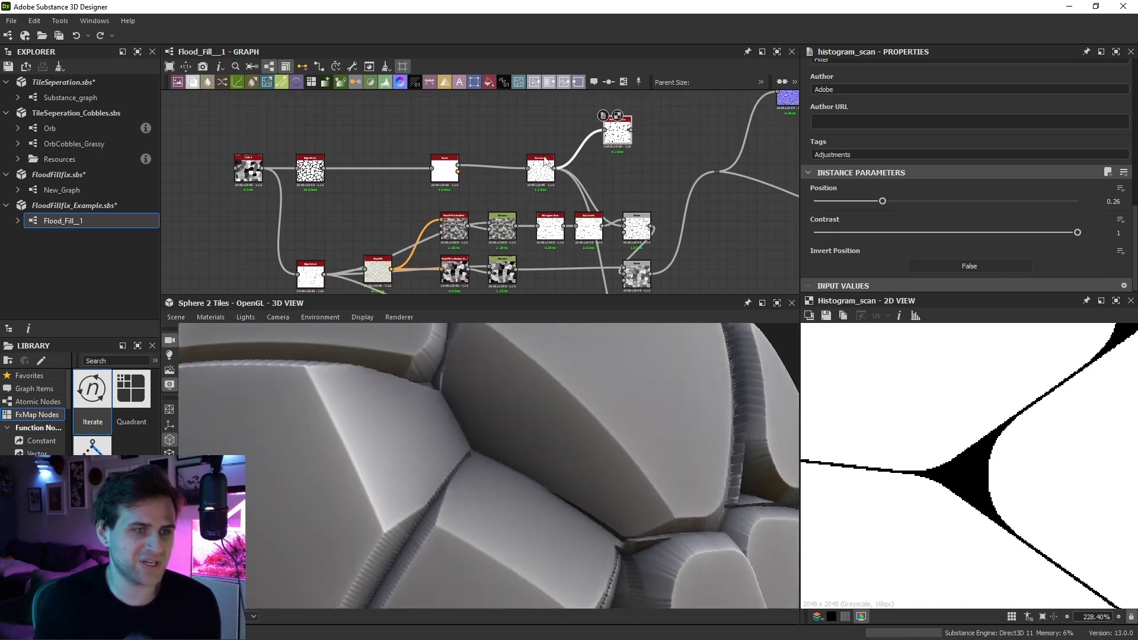
double_click(544, 160)
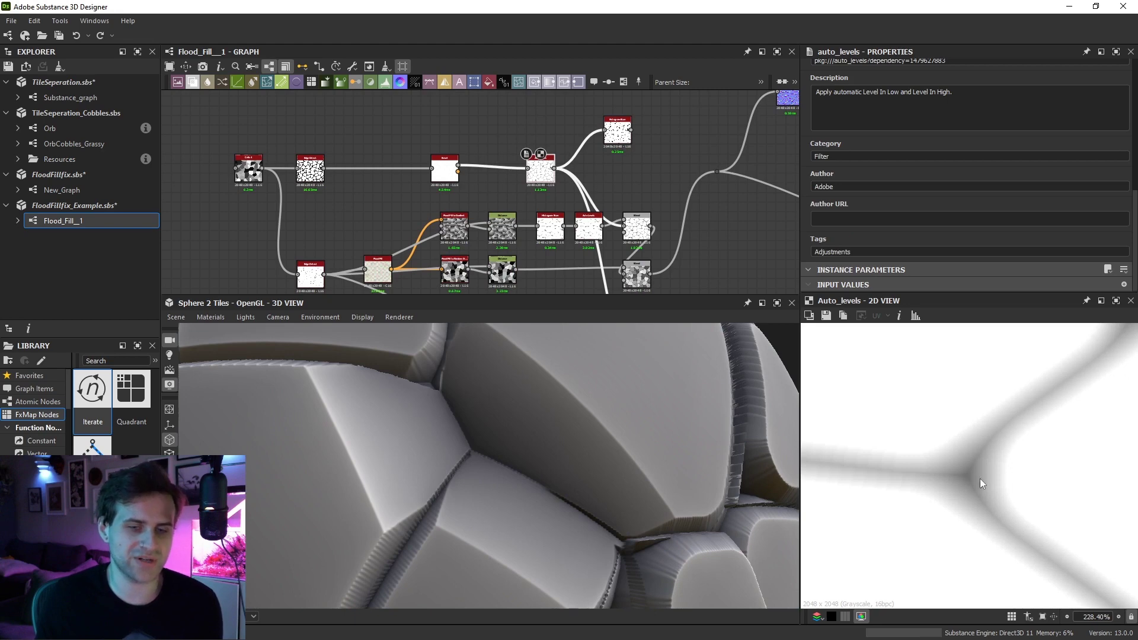
scroll(1007, 403, up, 4)
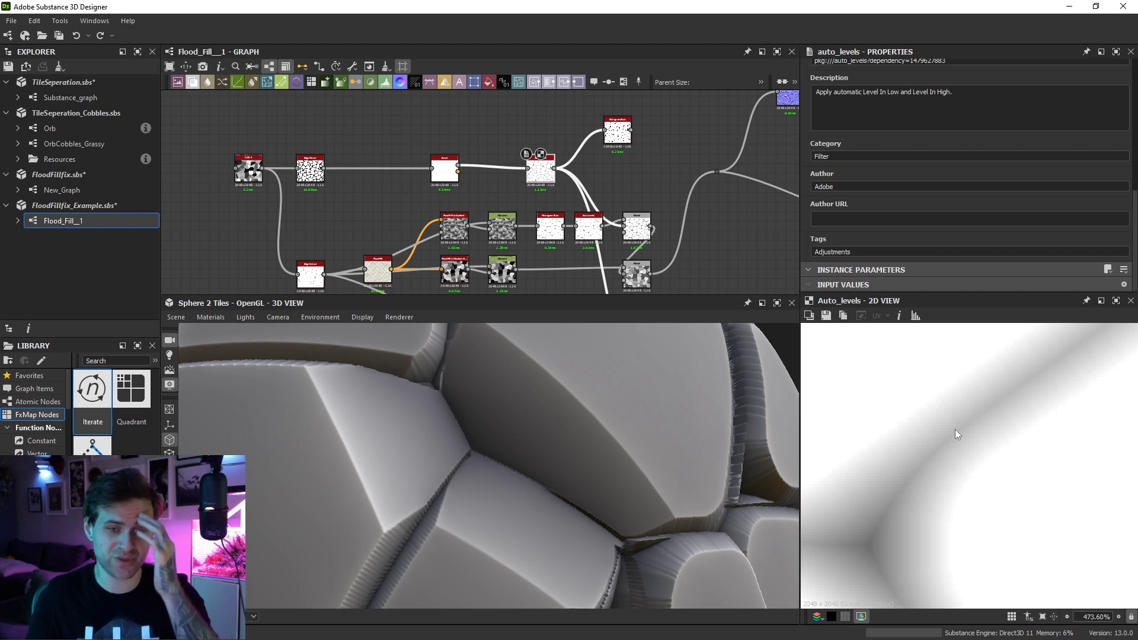
scroll(575, 187, up, 1)
key(Delete)
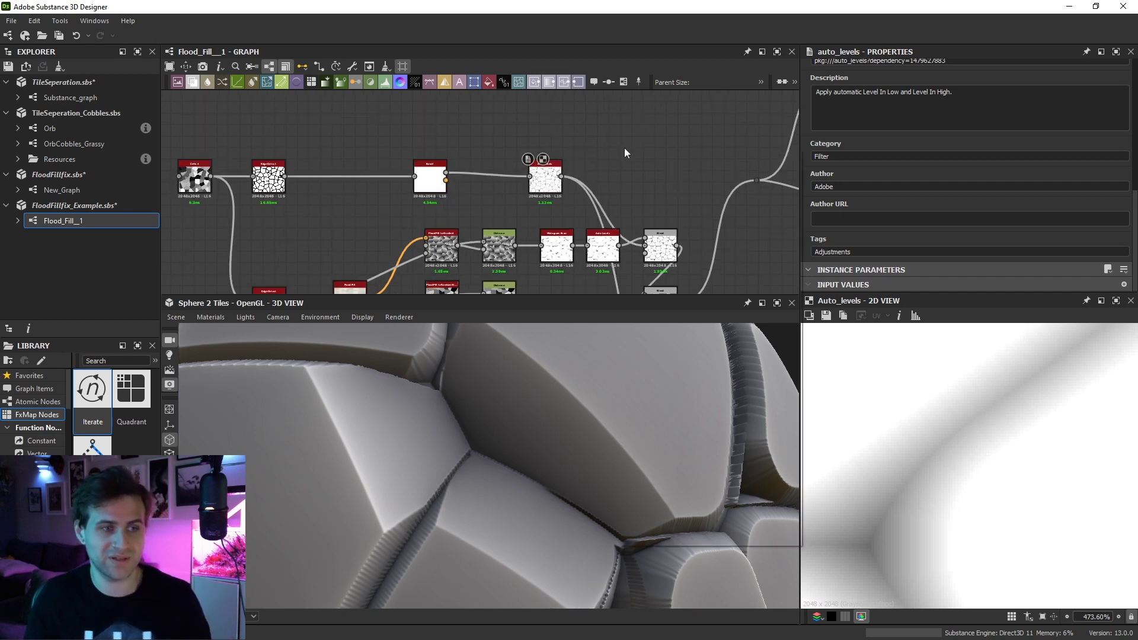
key(space)
Add a Normal Sobel node fed by Auto Levels, with Intensity 2
text(nort)
key(BackSpace)
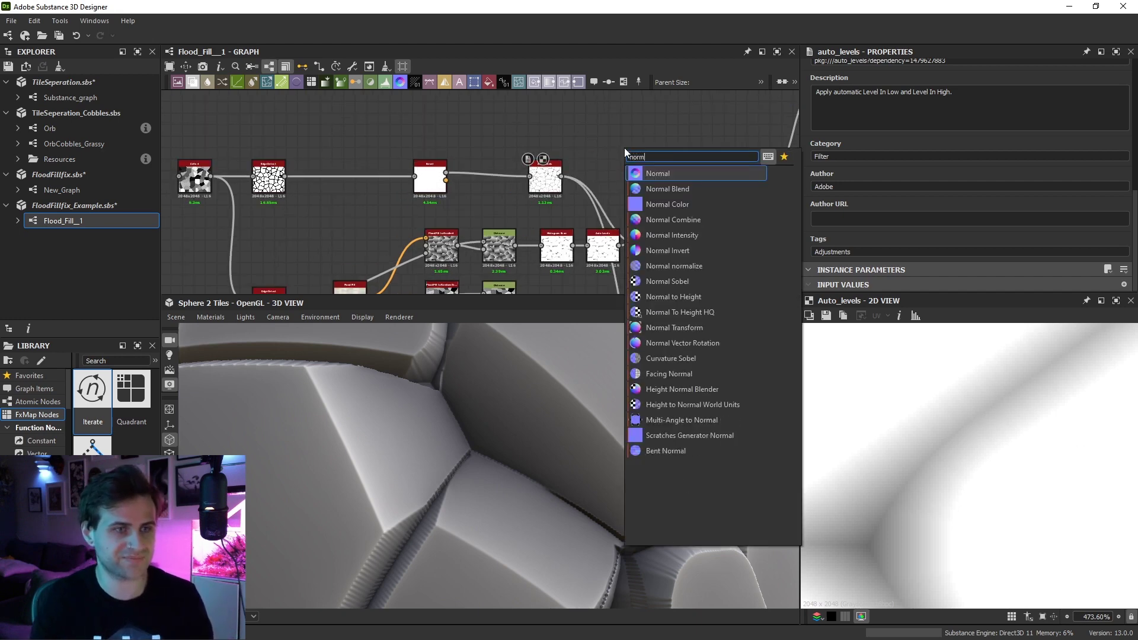
text(mal sobel)
key(Return)
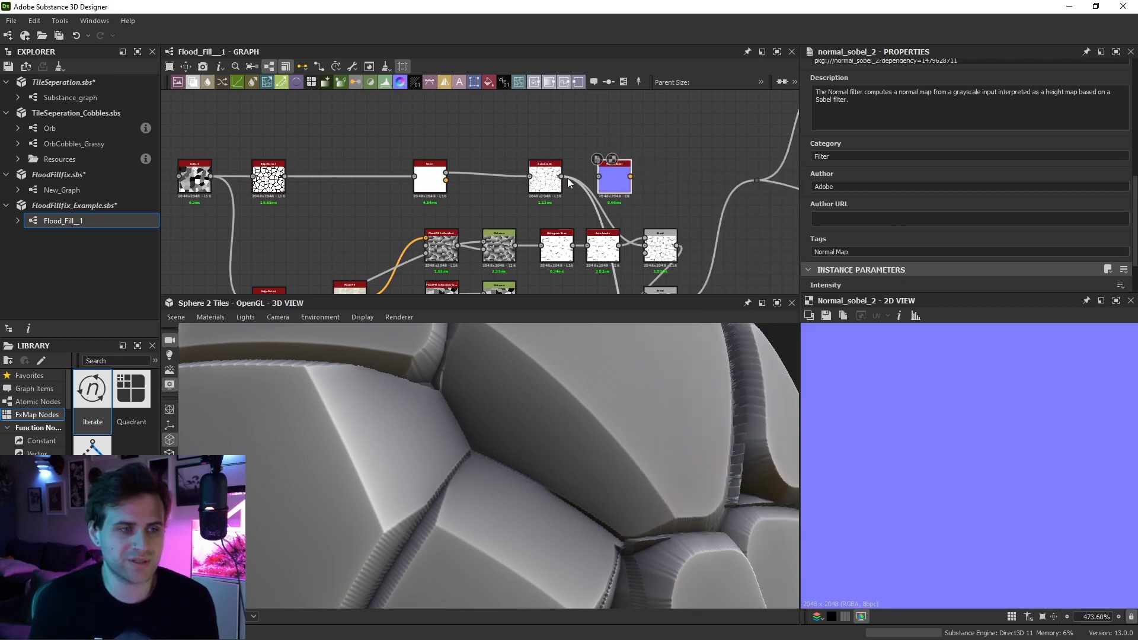
drag(632, 176, 603, 176)
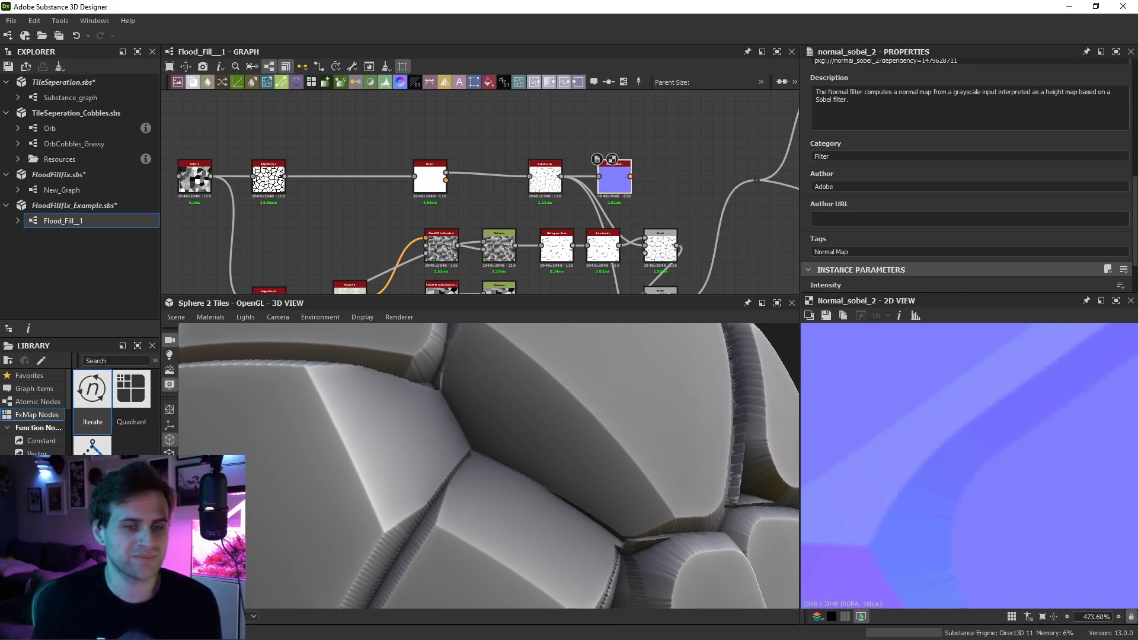
scroll(934, 214, down, 2)
text(2)
key(Return)
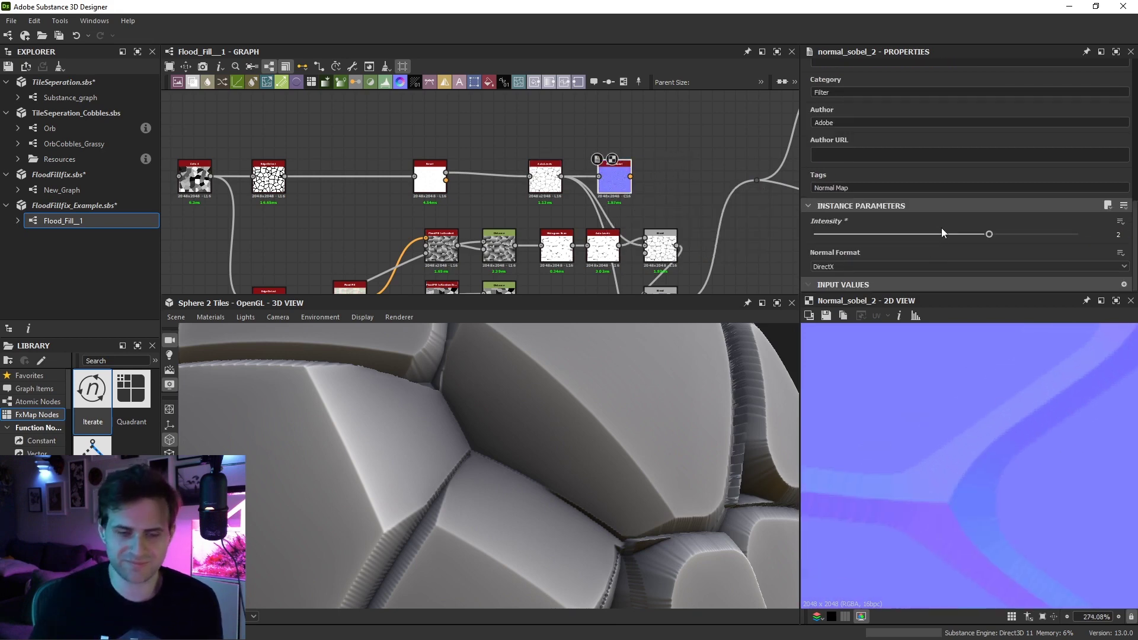
mouse_move(614, 178)
mouse_down()
mouse_move(433, 199)
mouse_move(387, 228)
mouse_up()
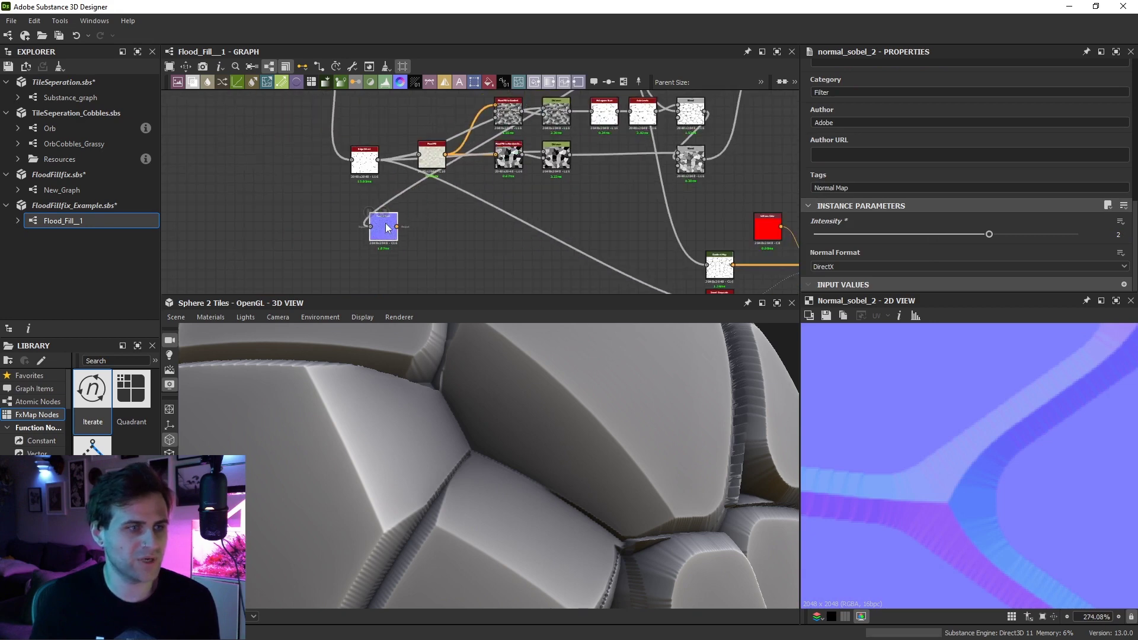
Add a Curvature node fed by the Normal Sobel output
key(space)
text(cur)
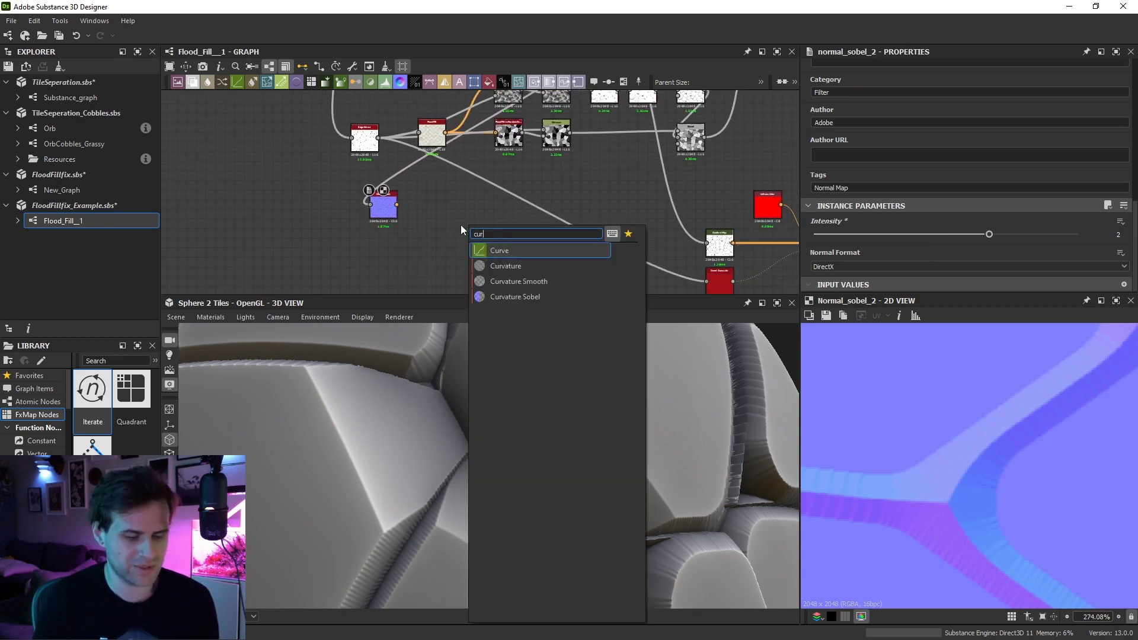
click(531, 272)
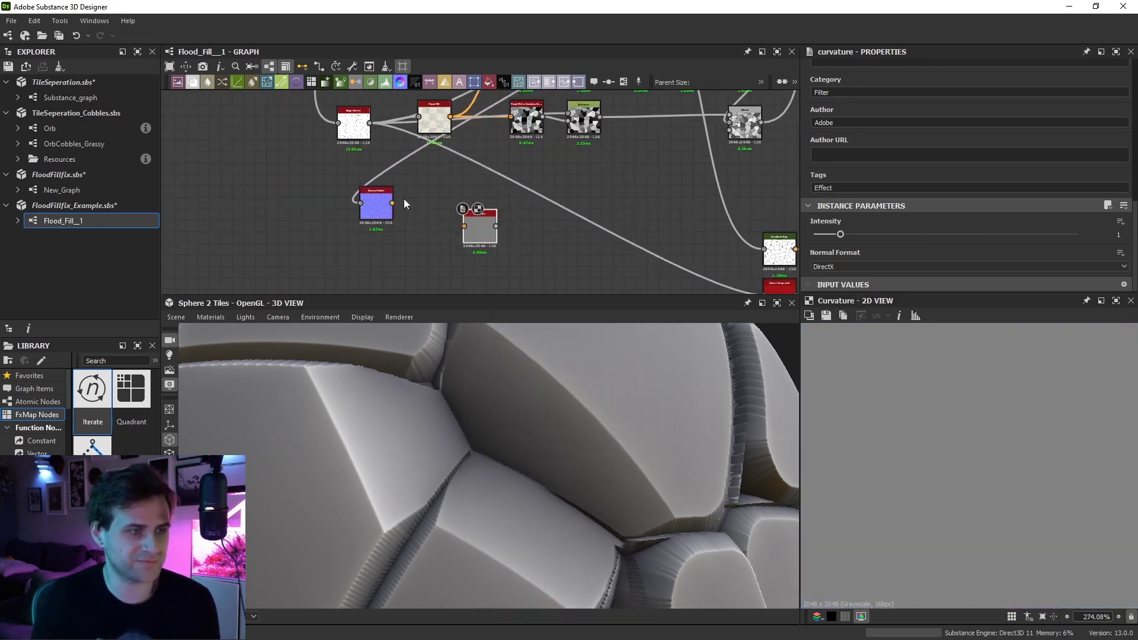
drag(483, 223, 425, 202)
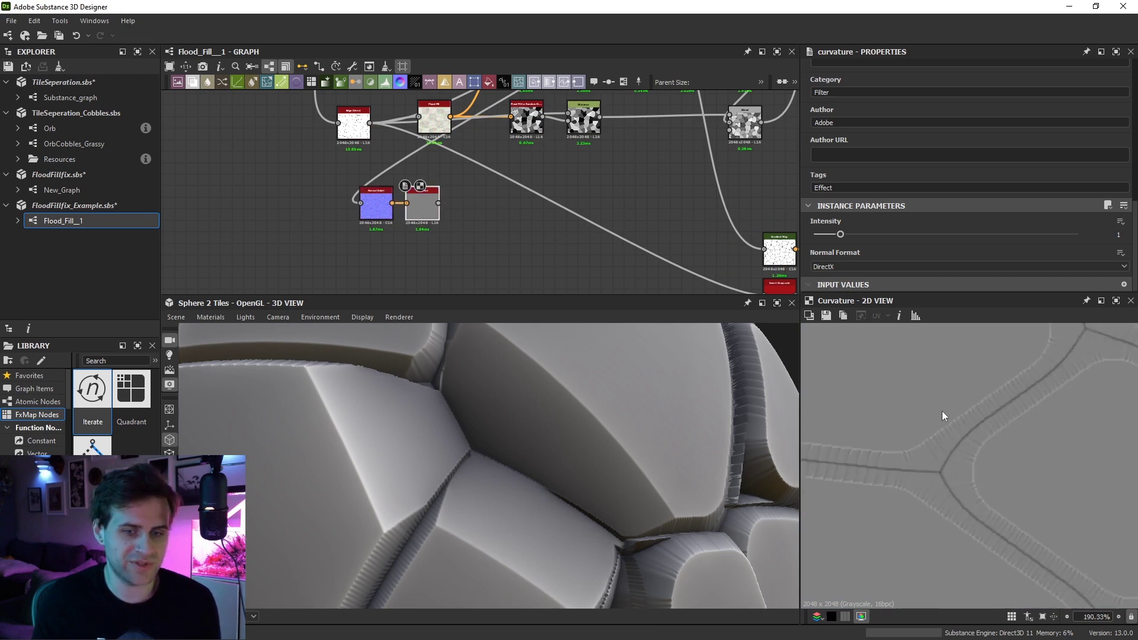
Zoom and pan the 2D preview to inspect the grey curvature lines, nudging the Curvature node right
scroll(972, 420, down, 2)
scroll(972, 419, up, 2)
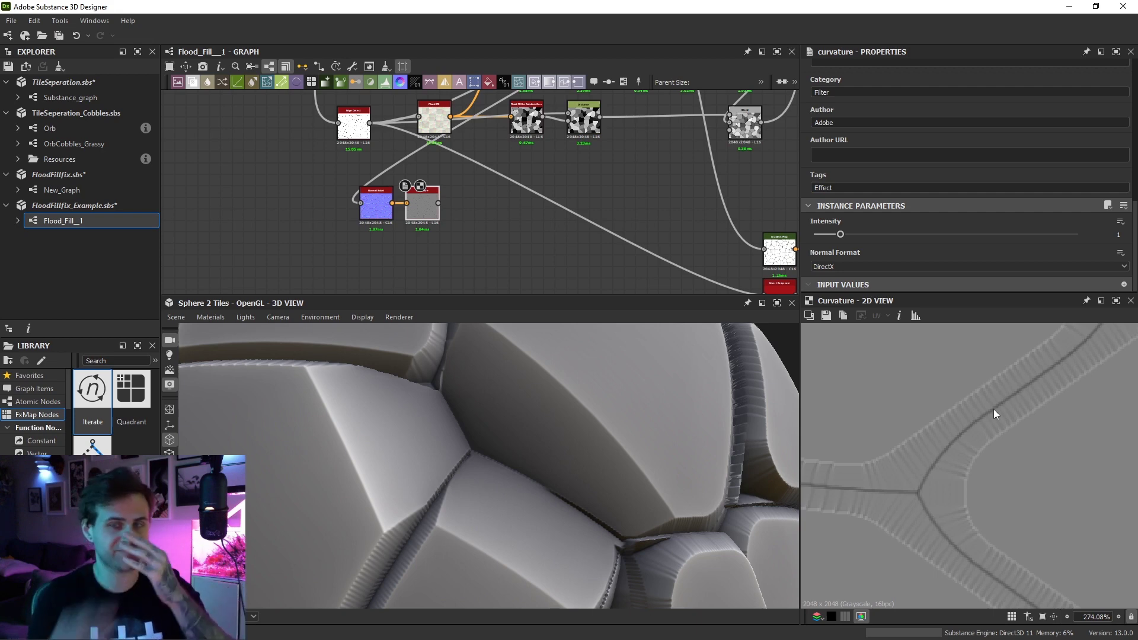
scroll(951, 405, up, 3)
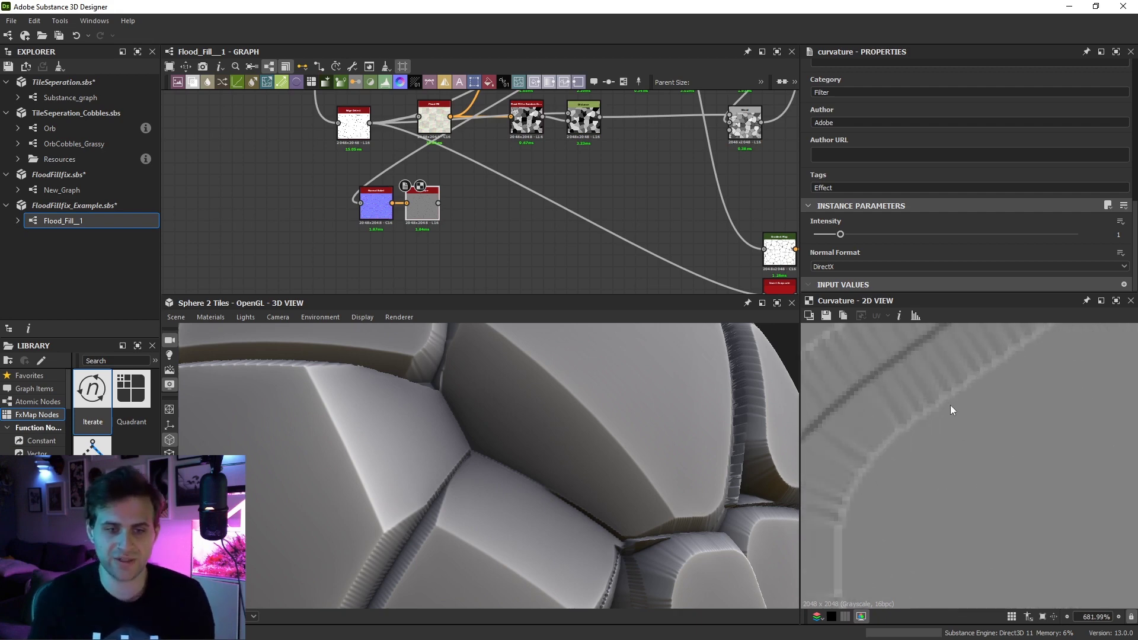
scroll(943, 454, up, 3)
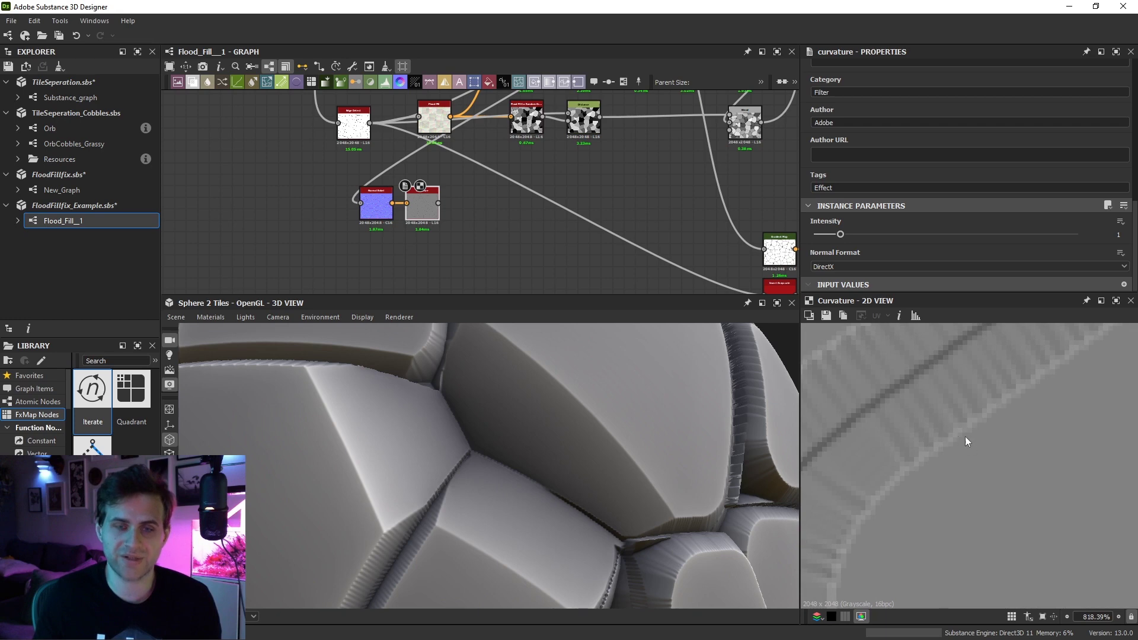
middle_drag(965, 436, 950, 462)
drag(419, 212, 435, 212)
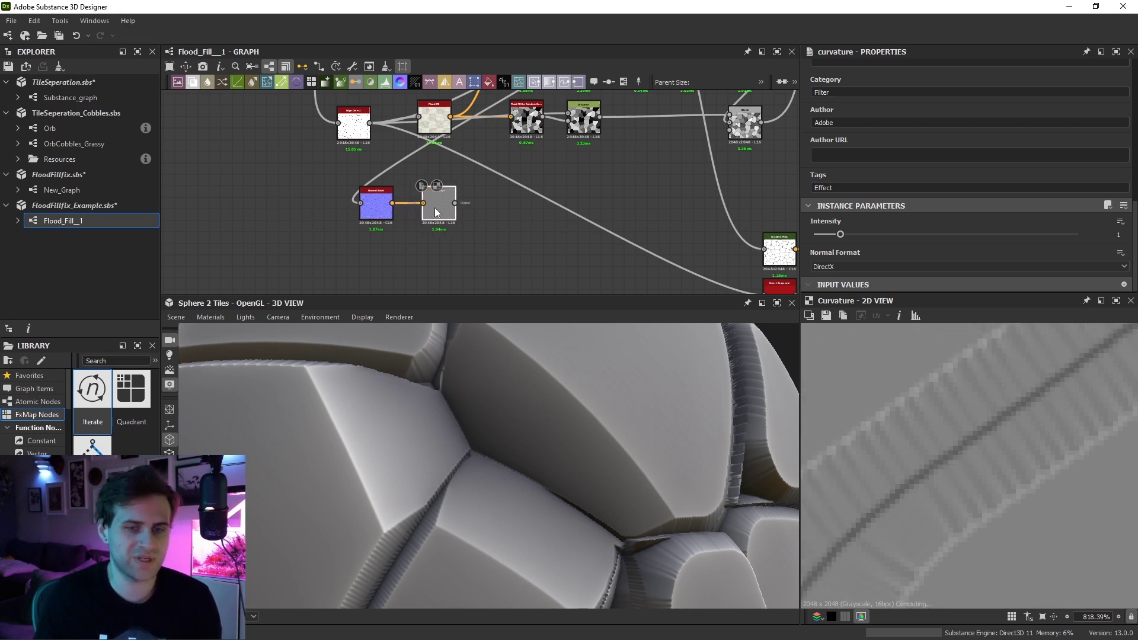
scroll(993, 473, down, 5)
scroll(1029, 450, down, 4)
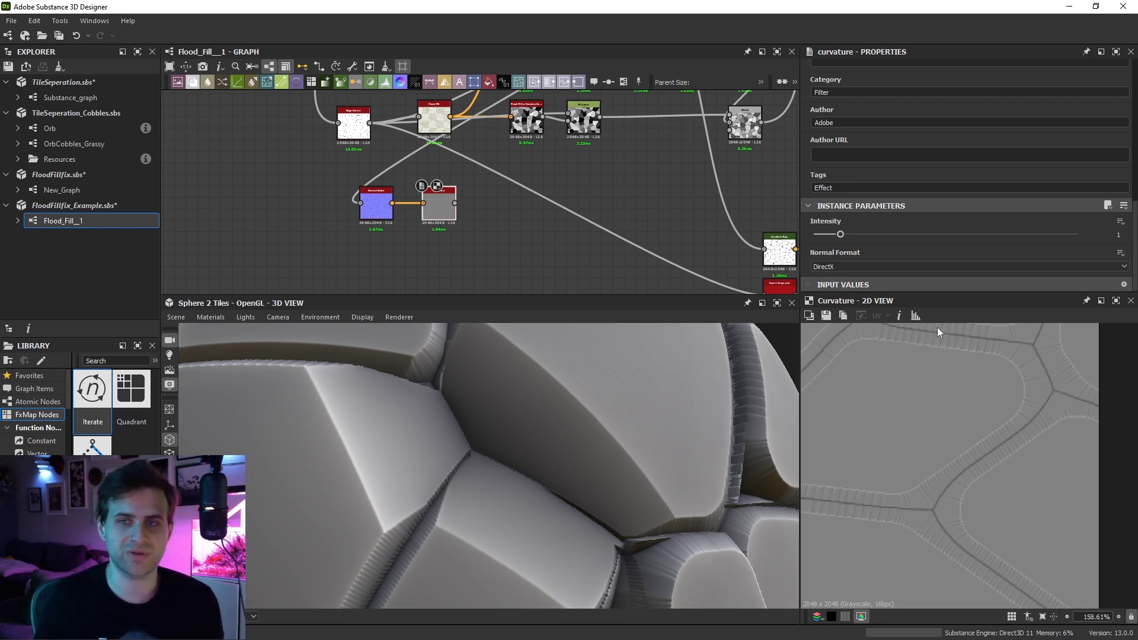
middle_drag(443, 197, 462, 201)
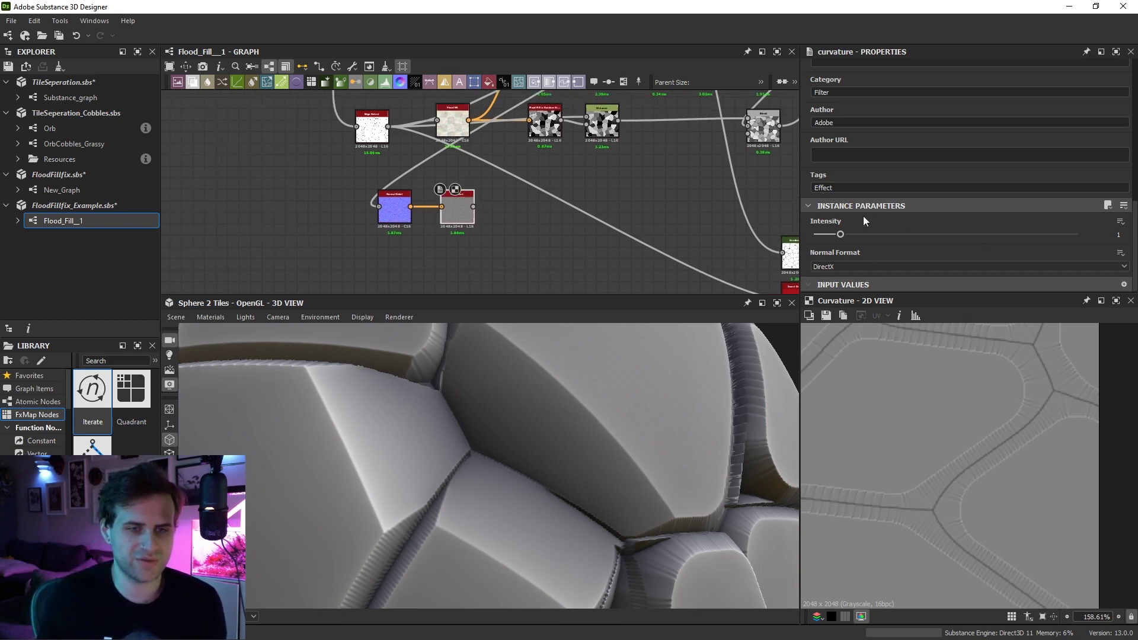
Add a Histogram Scan after Curvature with Position 0.51
key(space)
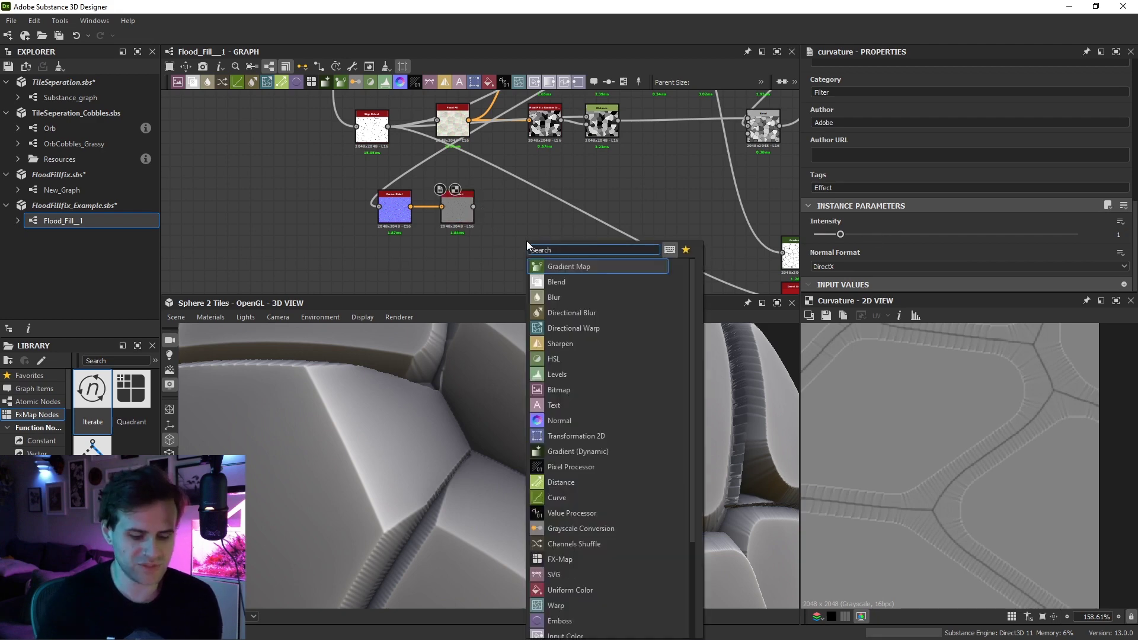
text(his)
click(567, 281)
scroll(495, 227, up, 2)
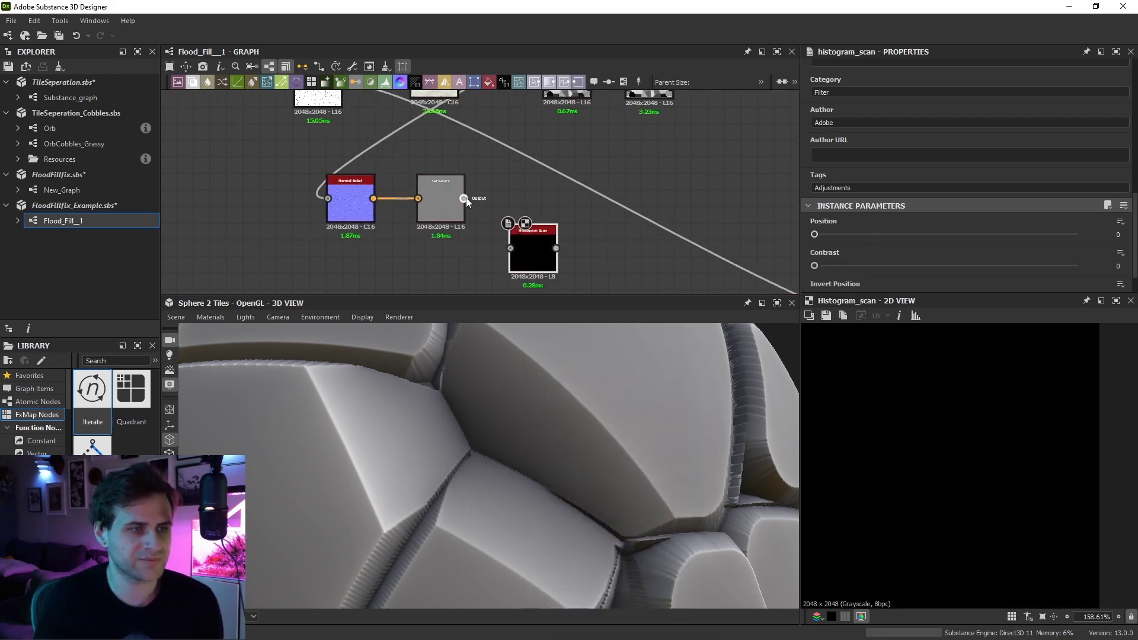
drag(463, 198, 511, 247)
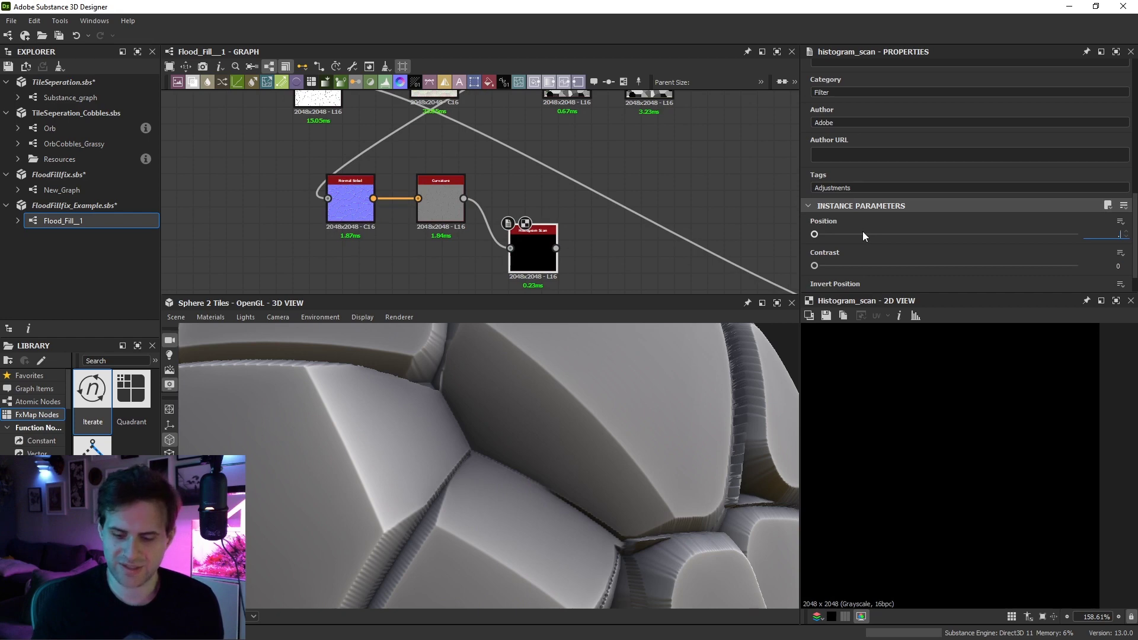
text(0.51)
key(Return)
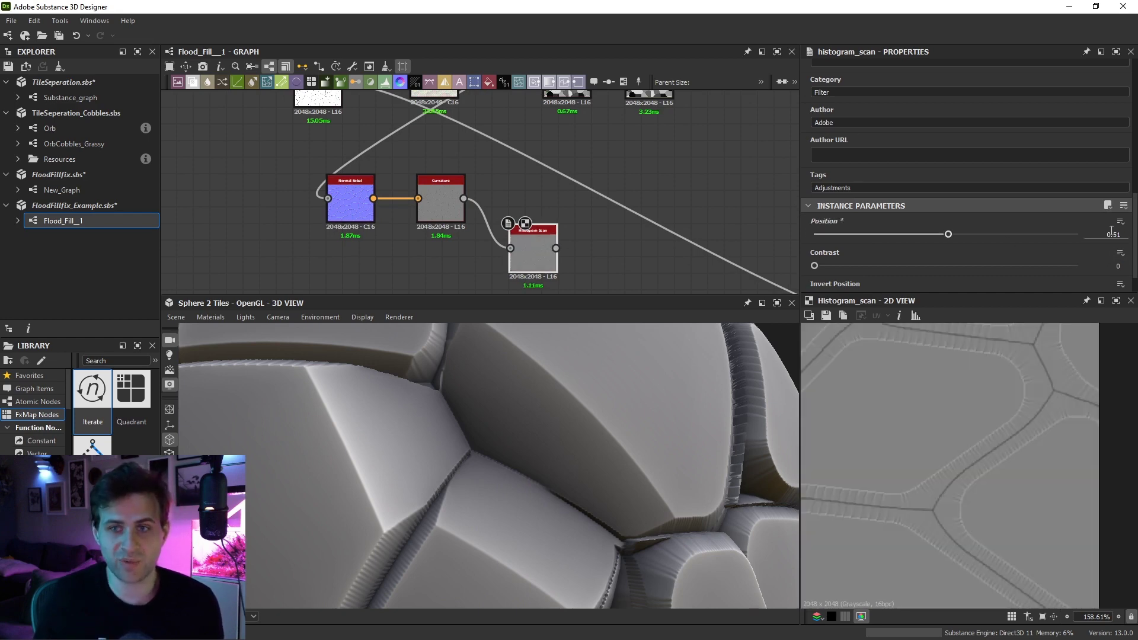
Raise the Histogram Scan Contrast to 1 and Position to 0.56 to clear stray dots
drag(1015, 265, 1082, 265)
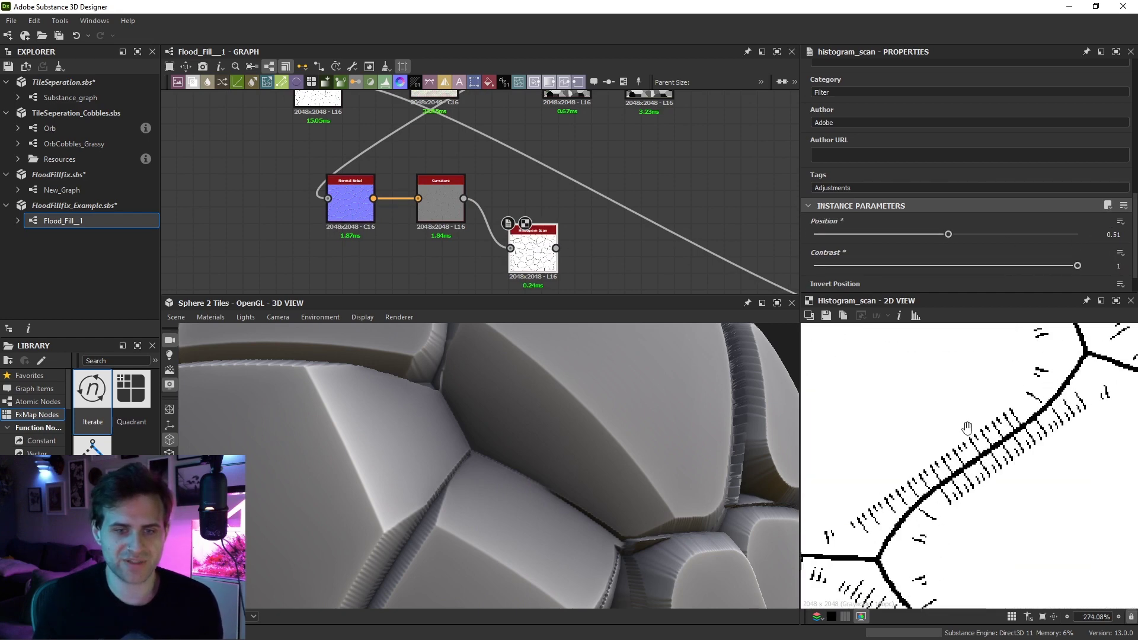
drag(951, 239, 956, 237)
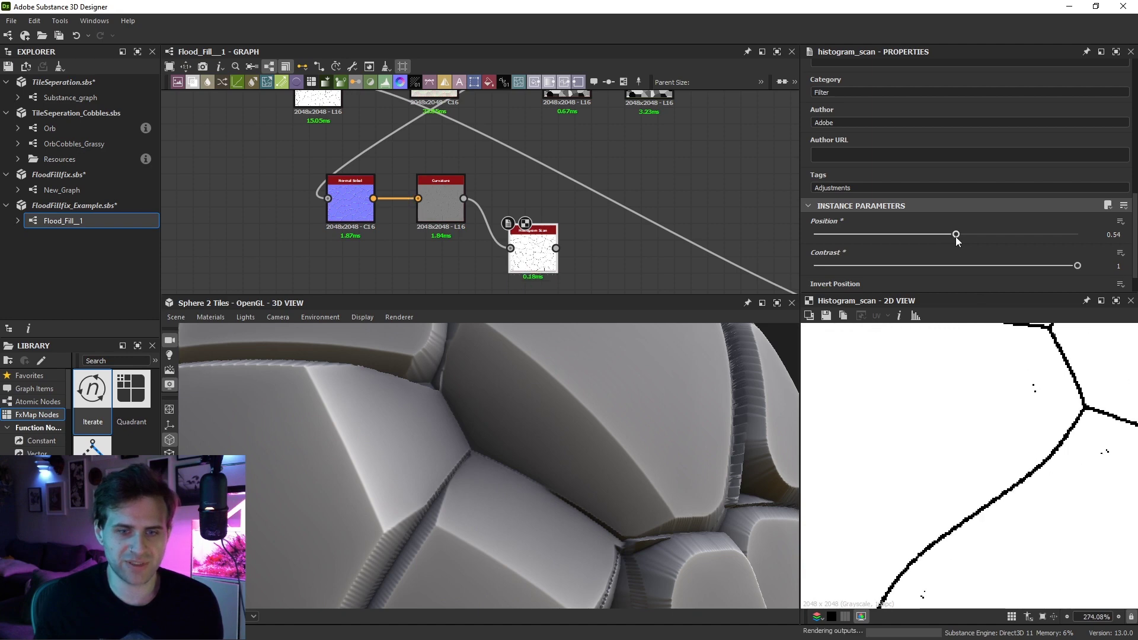
scroll(972, 403, down, 3)
middle_drag(931, 414, 1028, 460)
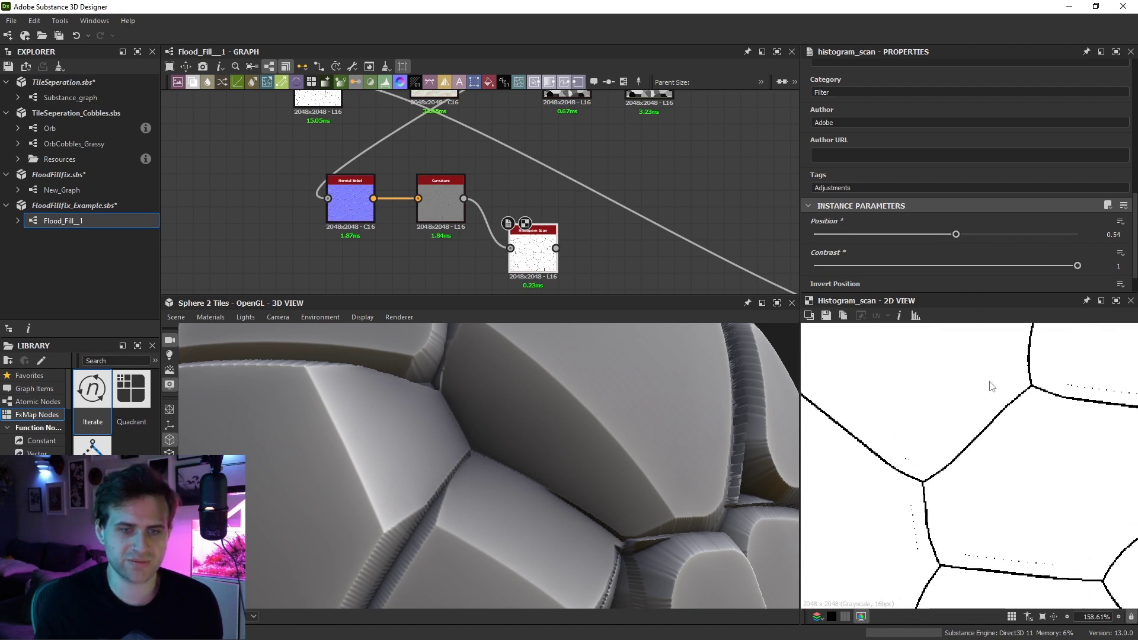
drag(956, 235, 962, 235)
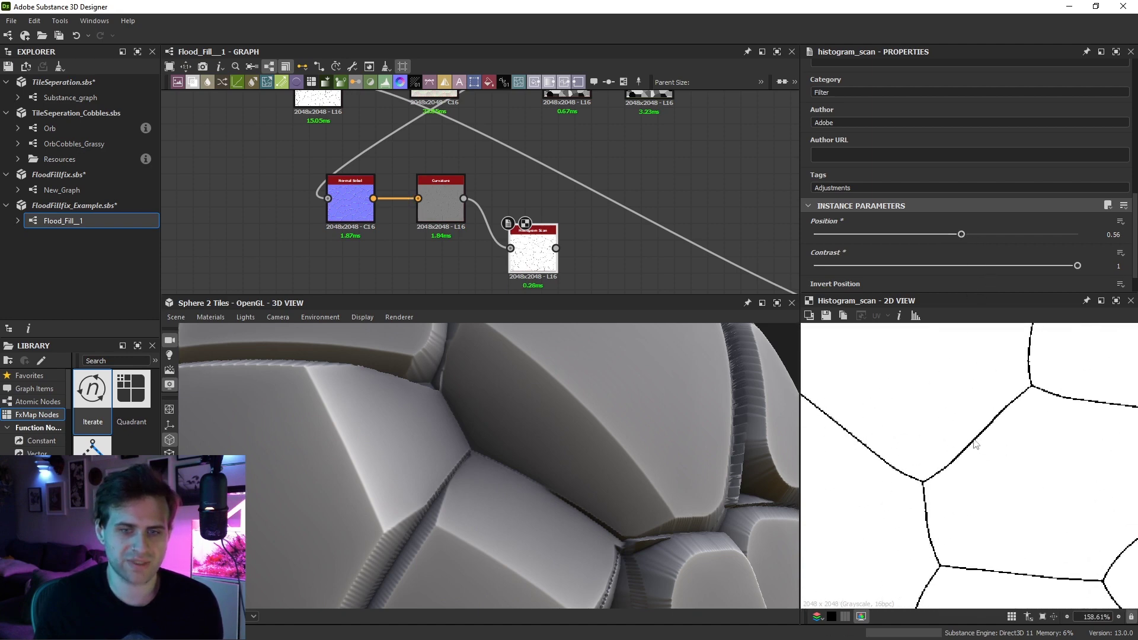
scroll(909, 458, down, 1)
scroll(973, 529, up, 1)
scroll(947, 436, up, 1)
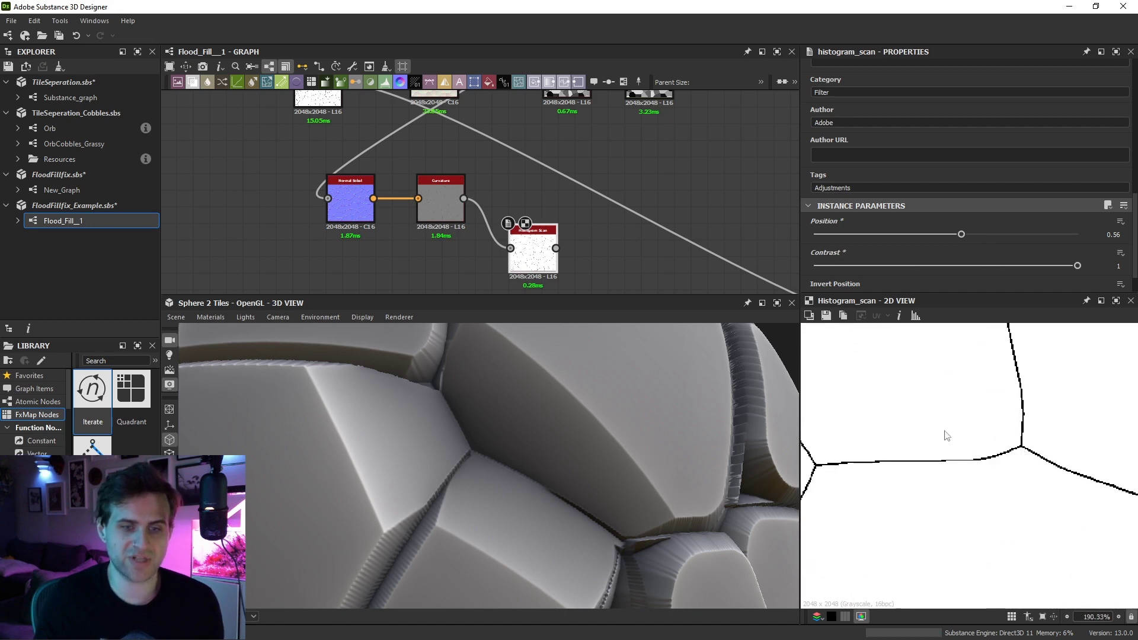
scroll(533, 237, down, 2)
mouse_move(413, 249)
mouse_down()
mouse_move(556, 224)
mouse_move(386, 180)
mouse_up()
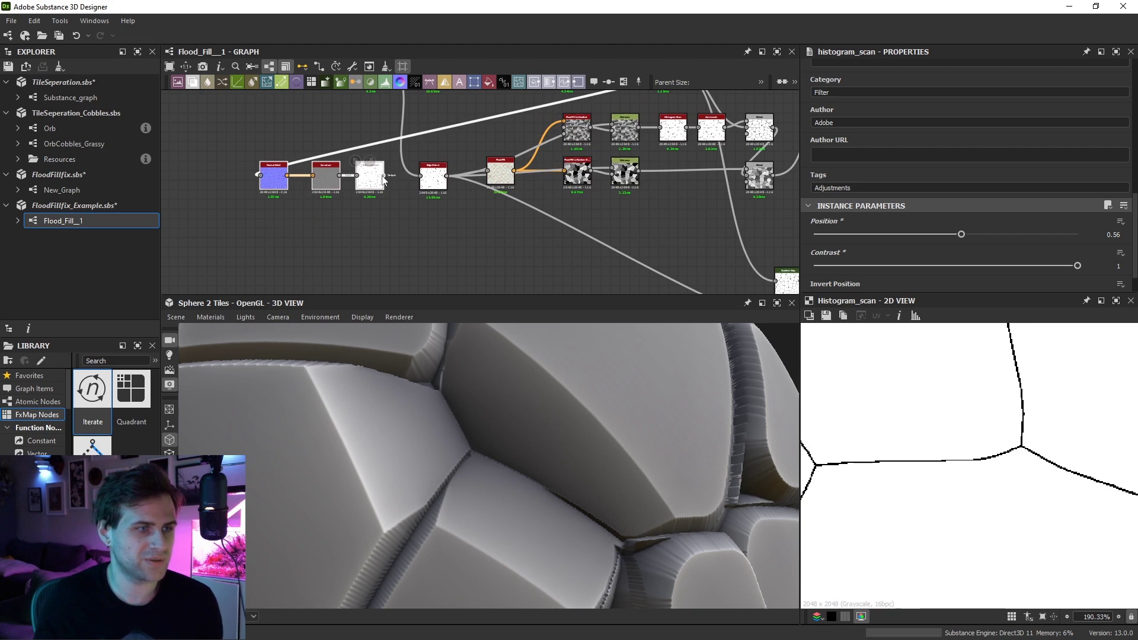
Delete the Edge Detect node that follows the Histogram Scan
click(426, 181)
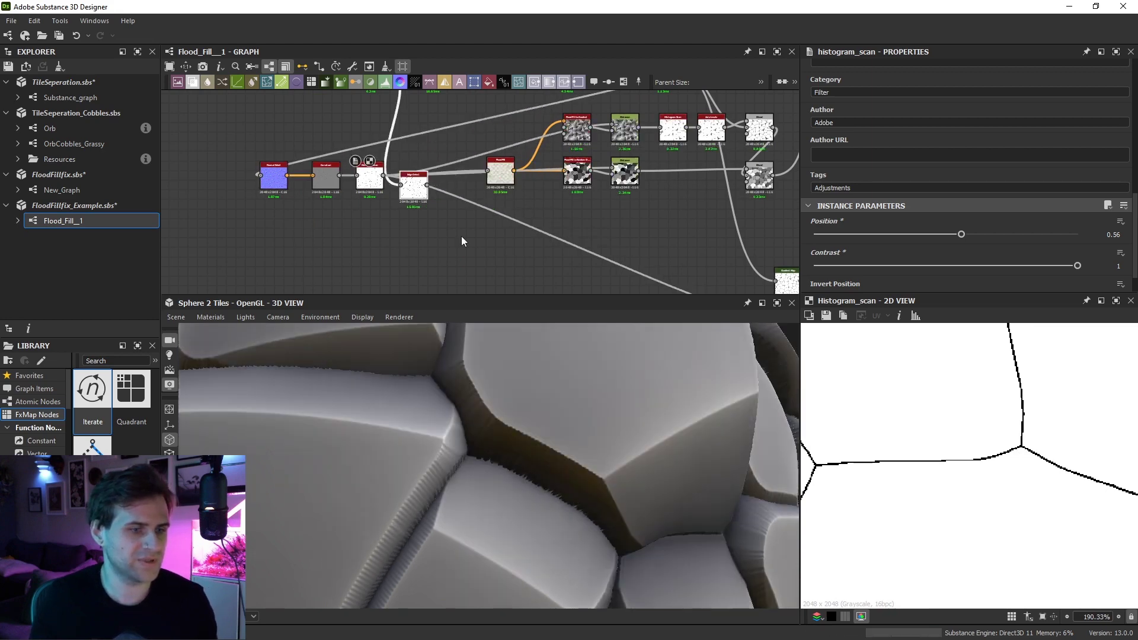
key(Delete)
scroll(554, 482, down, 3)
drag(543, 488, 546, 509)
Orbit and zoom the 3D sphere to inspect the bevelled cobbles and crevices
scroll(561, 514, up, 3)
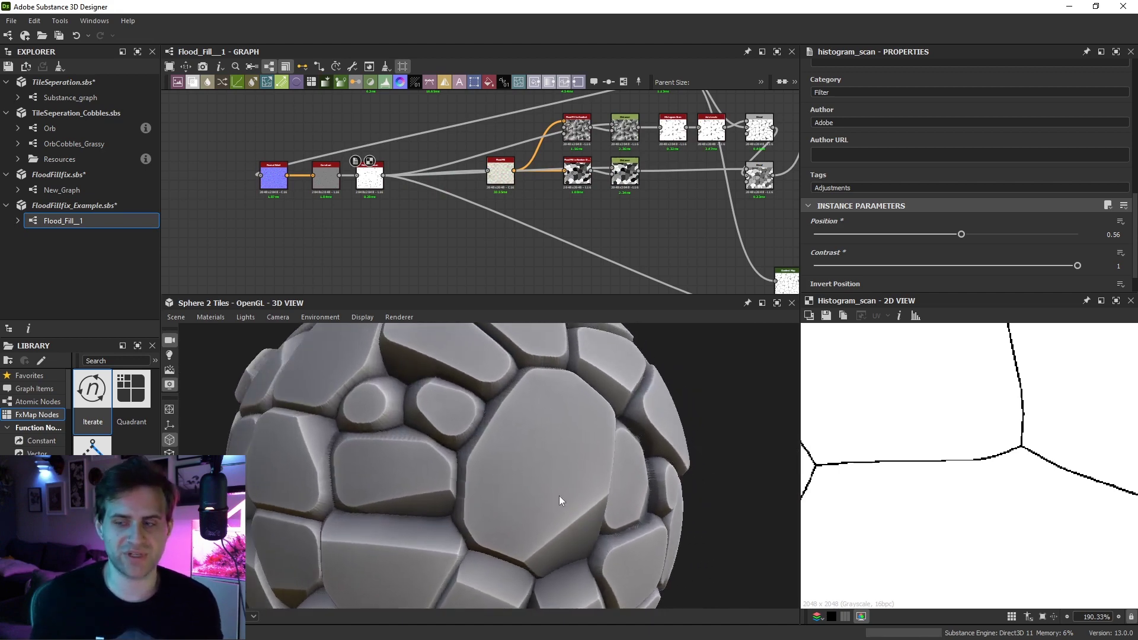
drag(502, 495, 432, 466)
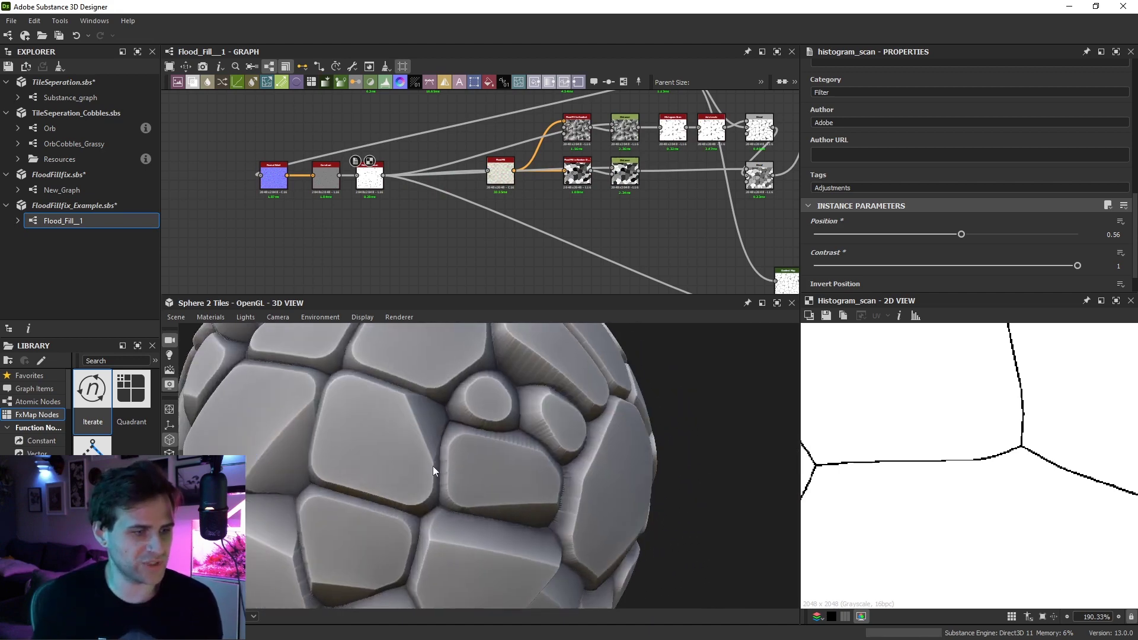
scroll(433, 466, up, 5)
scroll(458, 481, up, 2)
scroll(418, 536, down, 5)
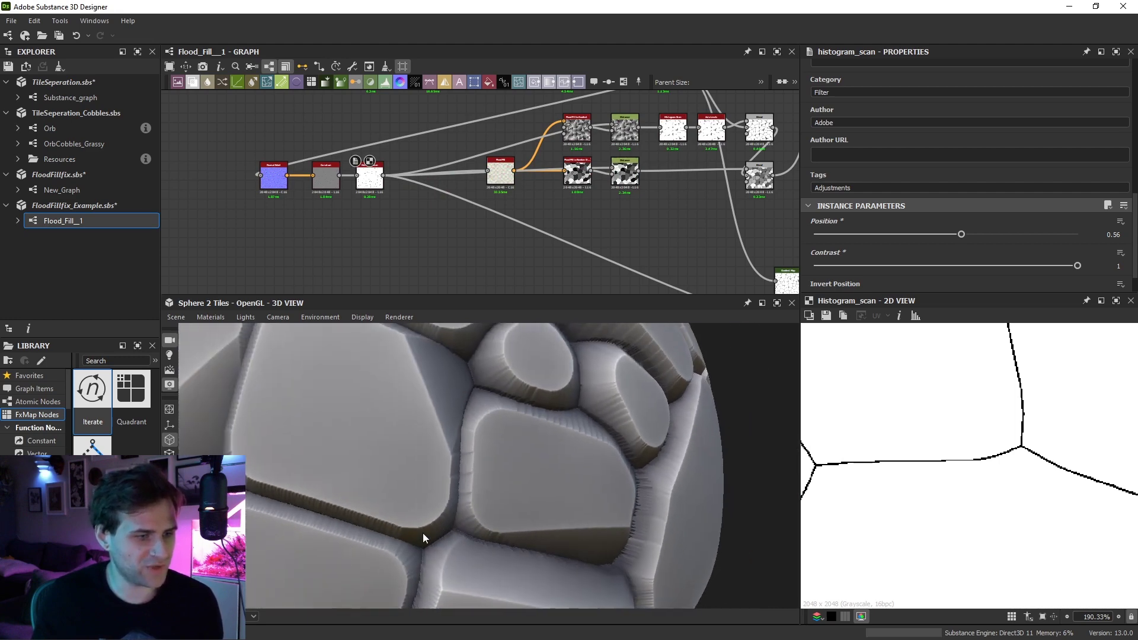
scroll(437, 533, up, 5)
scroll(288, 464, down, 4)
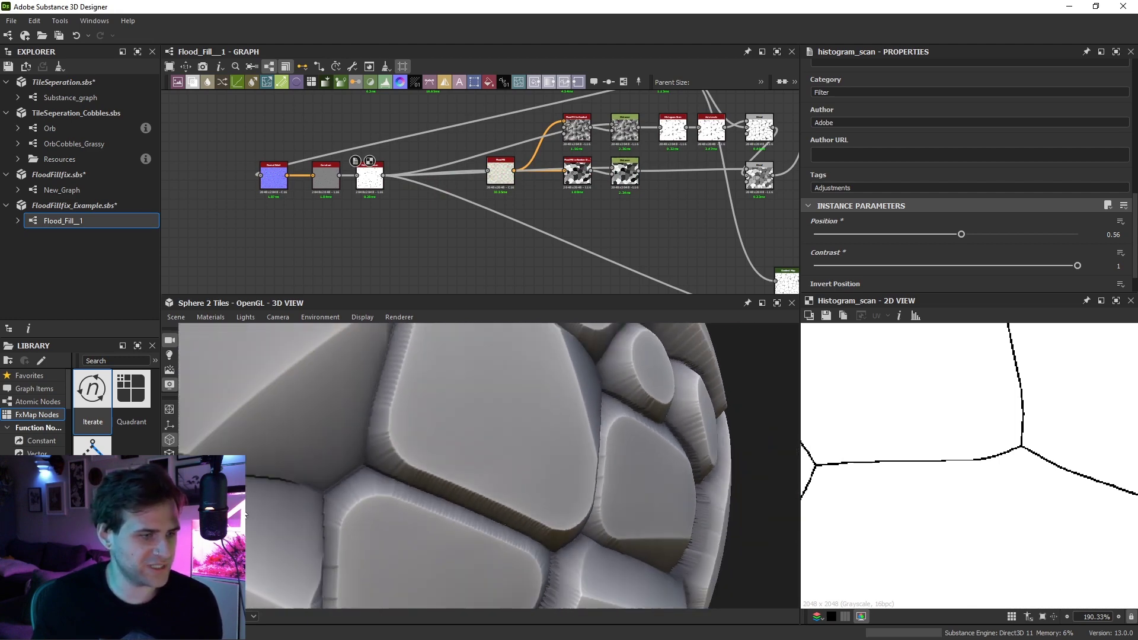
scroll(436, 514, up, 4)
scroll(383, 489, down, 4)
scroll(436, 493, up, 3)
scroll(437, 498, down, 4)
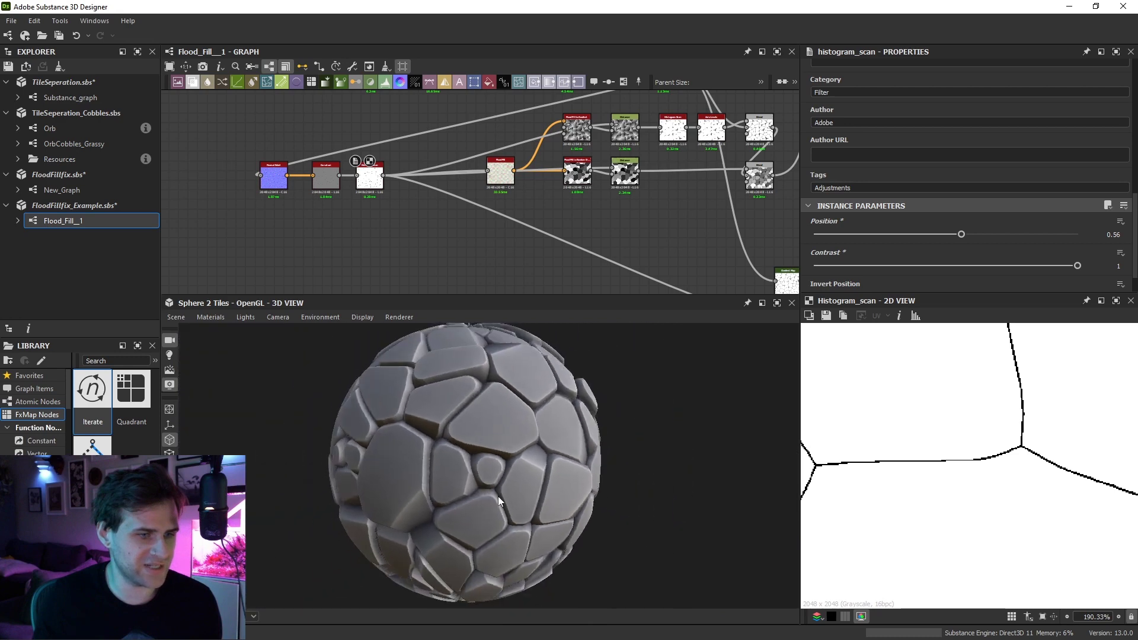
mouse_move(498, 496)
mouse_down()
mouse_move(441, 484)
mouse_move(605, 481)
mouse_move(524, 393)
mouse_up()
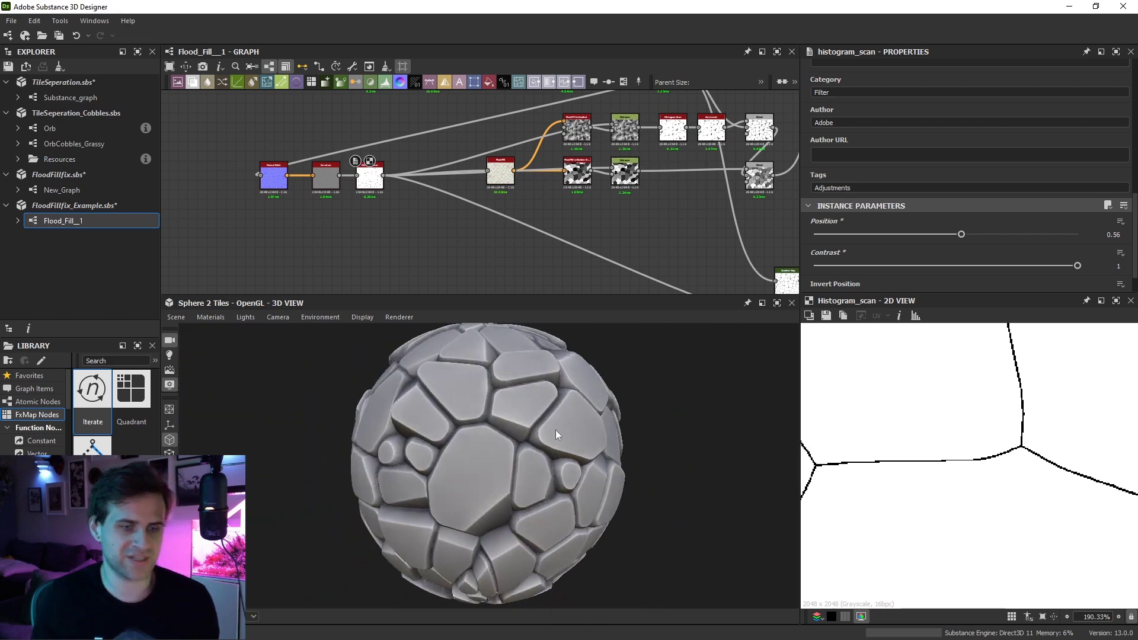
Preview the Blend node's red crevice overlay in the 2D view
middle_drag(699, 174, 528, 94)
double_click(723, 191)
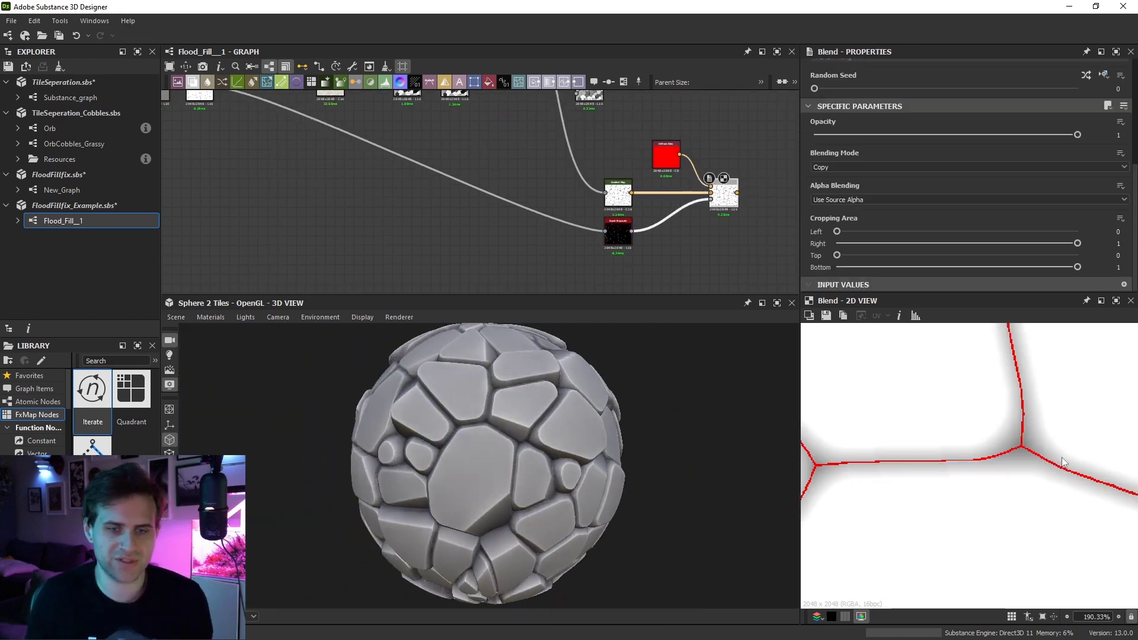
scroll(1061, 458, up, 1)
mouse_move(962, 569)
middle_down()
mouse_move(933, 477)
mouse_move(925, 528)
middle_up()
Duplicate the original Edge Detect node in the tile chain and preview the copy
middle_drag(318, 119, 436, 184)
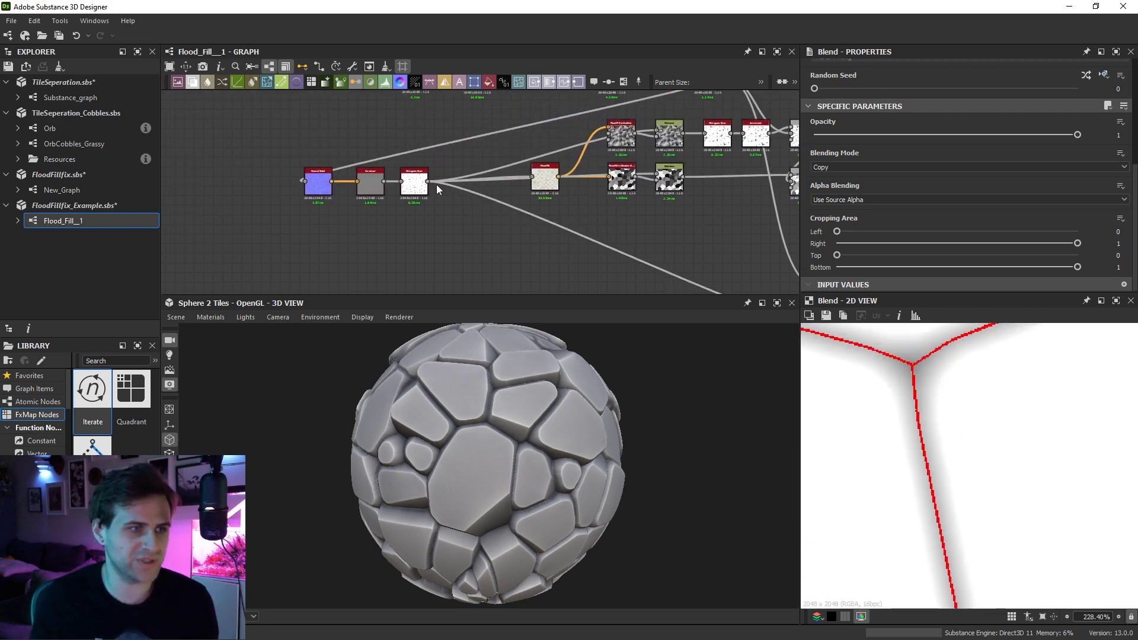
scroll(474, 170, up, 1)
scroll(529, 184, up, 1)
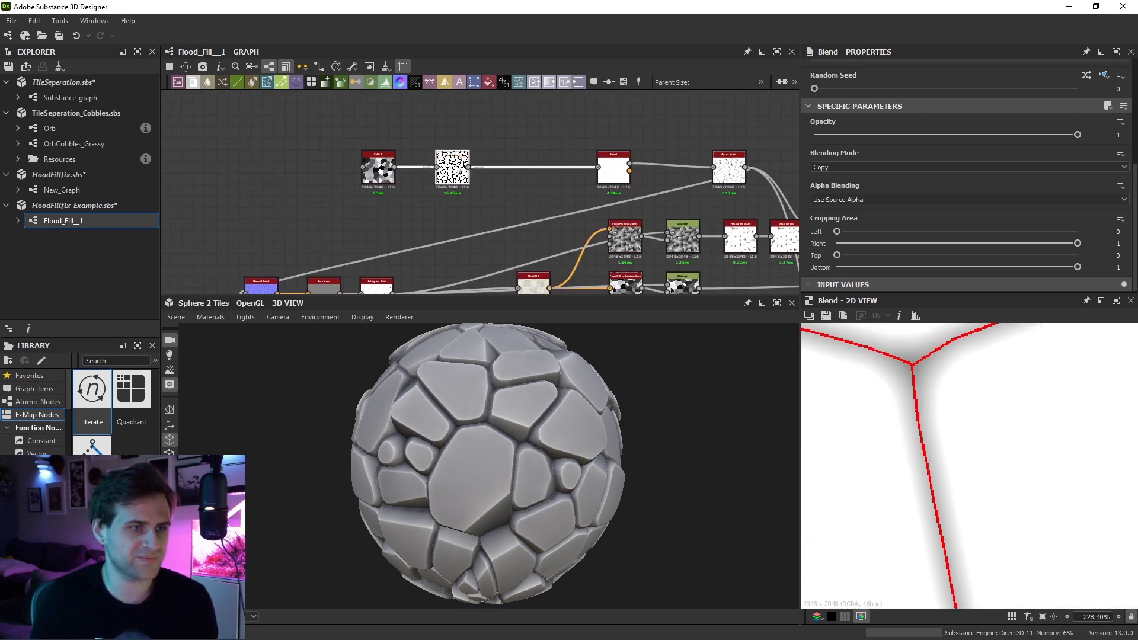
click(463, 188)
scroll(466, 187, down, 1)
click(468, 185)
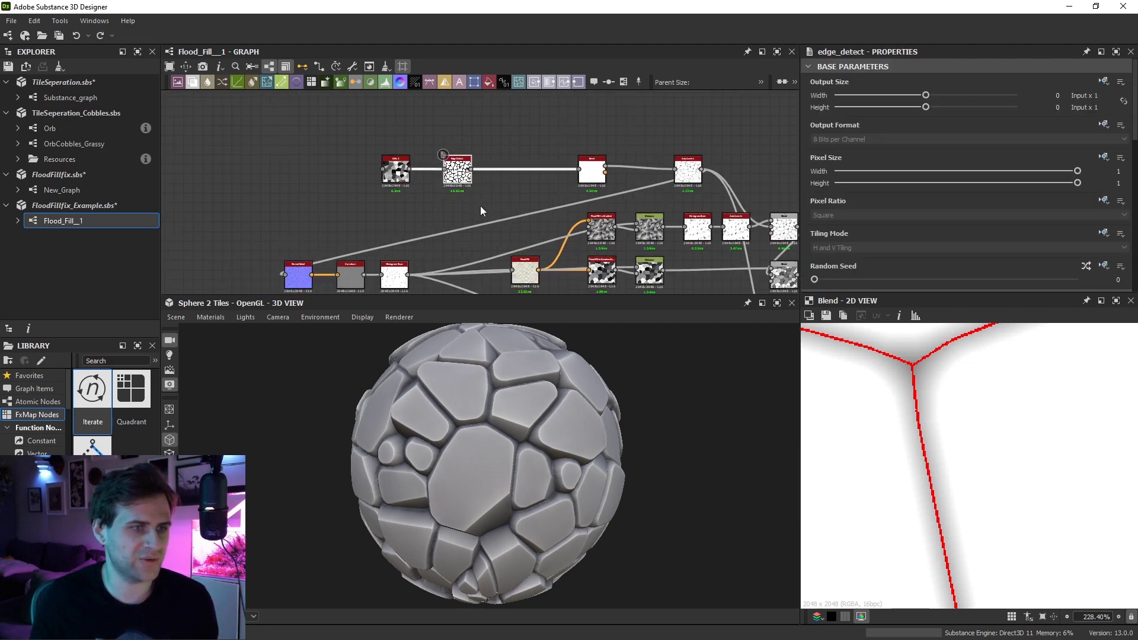
key(ctrl+d)
drag(471, 181, 473, 172)
double_click(473, 173)
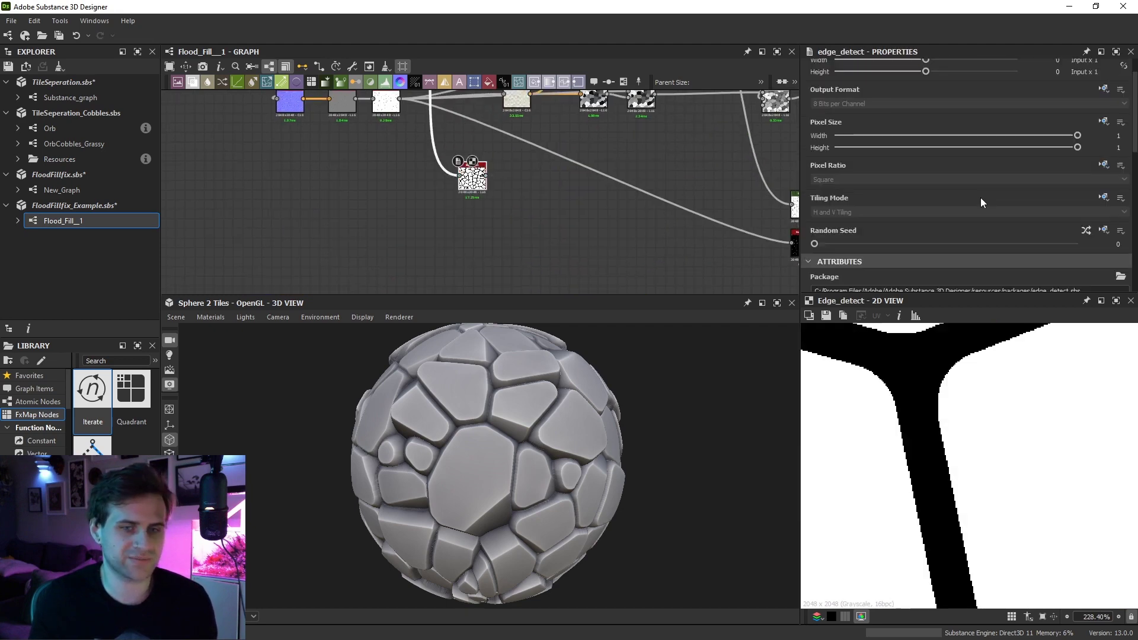
Set the Edge Detect copy's Edge Width to 1 and place it under the mask chain
scroll(981, 198, down, 5)
scroll(854, 276, down, 5)
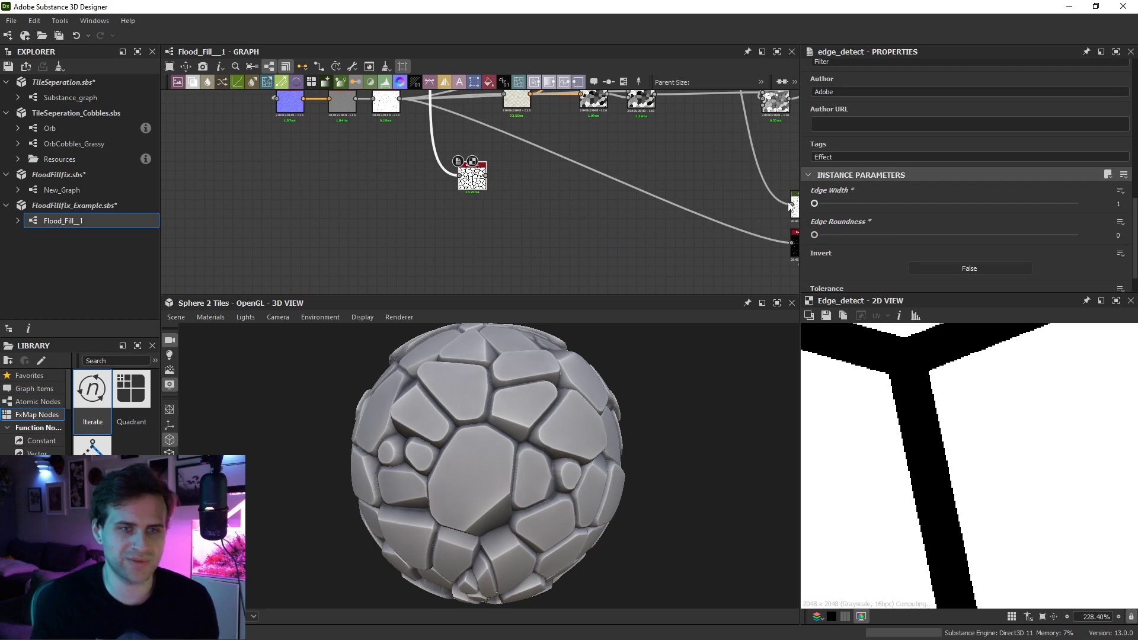
drag(843, 204, 811, 204)
drag(472, 178, 557, 213)
middle_drag(558, 213, 303, 175)
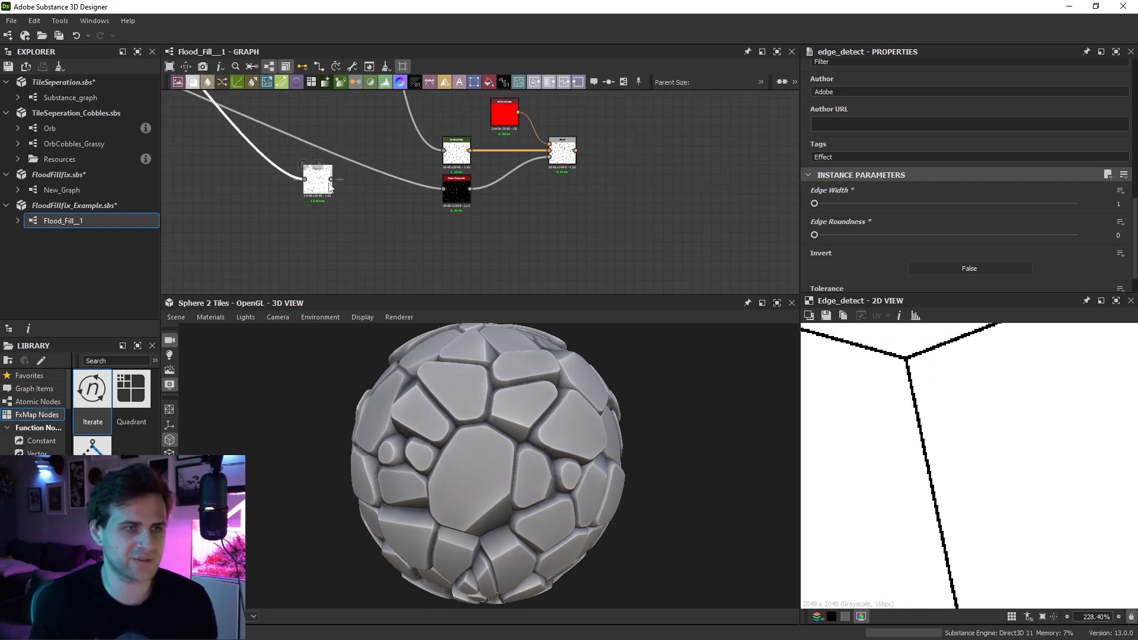
drag(320, 185, 450, 248)
drag(604, 203, 460, 97)
Duplicate the four mask nodes and feed the Edge Detect copy into the new chain
mouse_move(552, 190)
middle_down()
mouse_move(542, 134)
mouse_move(560, 182)
middle_up()
key(ctrl+d)
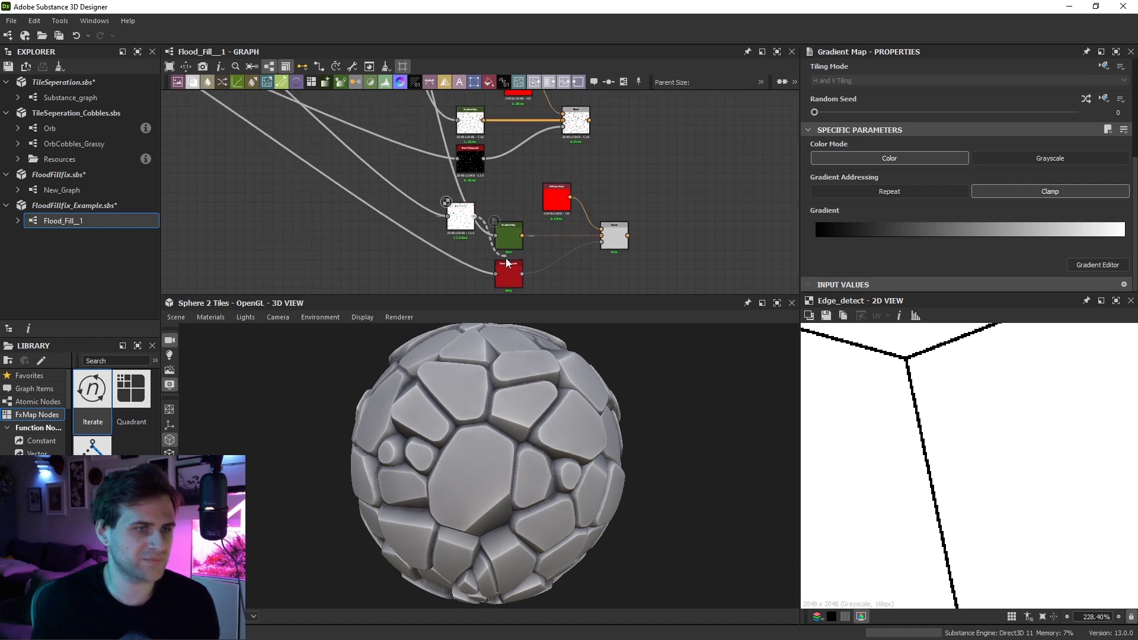
drag(469, 222, 469, 272)
double_click(508, 274)
Change the top uniform colour node to green using RGB sliders
double_click(557, 202)
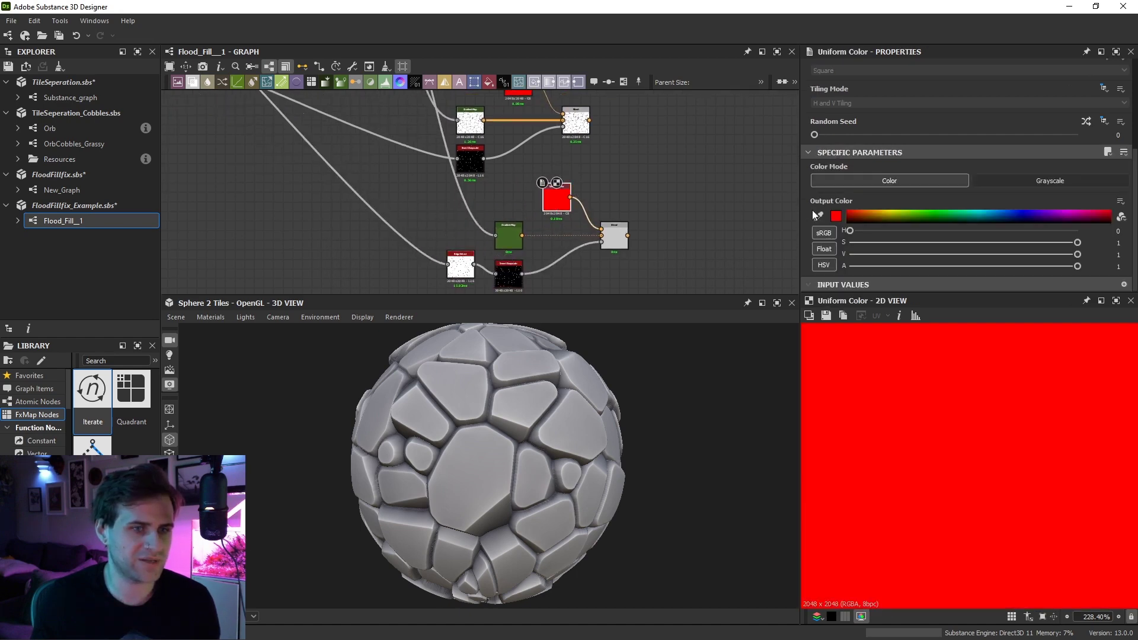
middle_drag(524, 132, 528, 160)
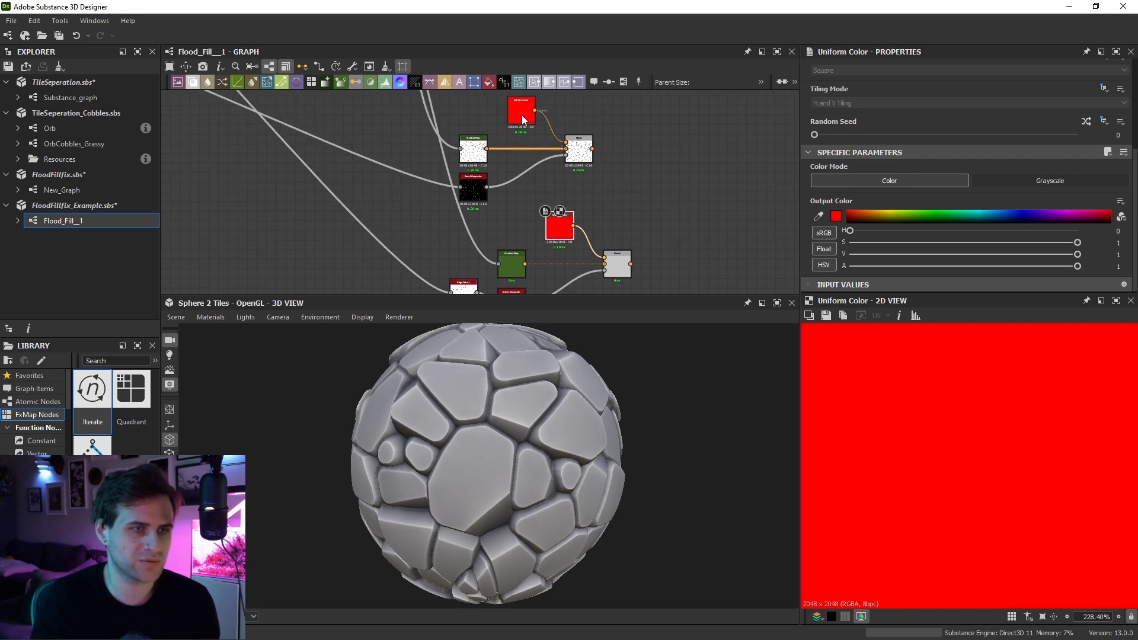
click(824, 265)
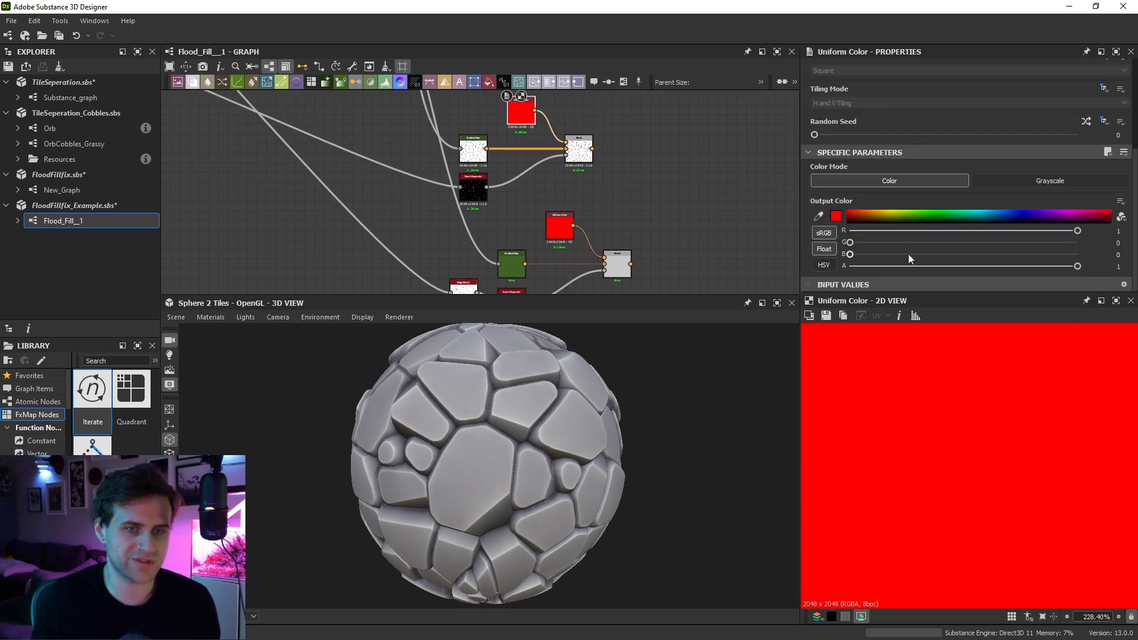
mouse_move(850, 242)
mouse_down()
mouse_move(1078, 243)
mouse_move(850, 231)
mouse_up()
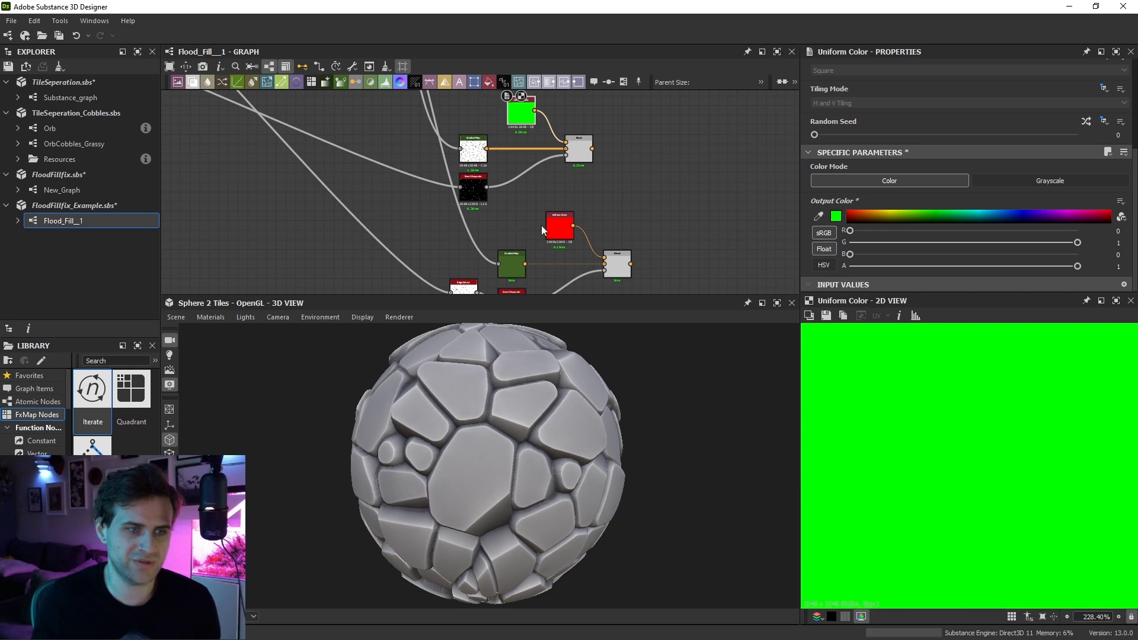
click(551, 226)
click(617, 264)
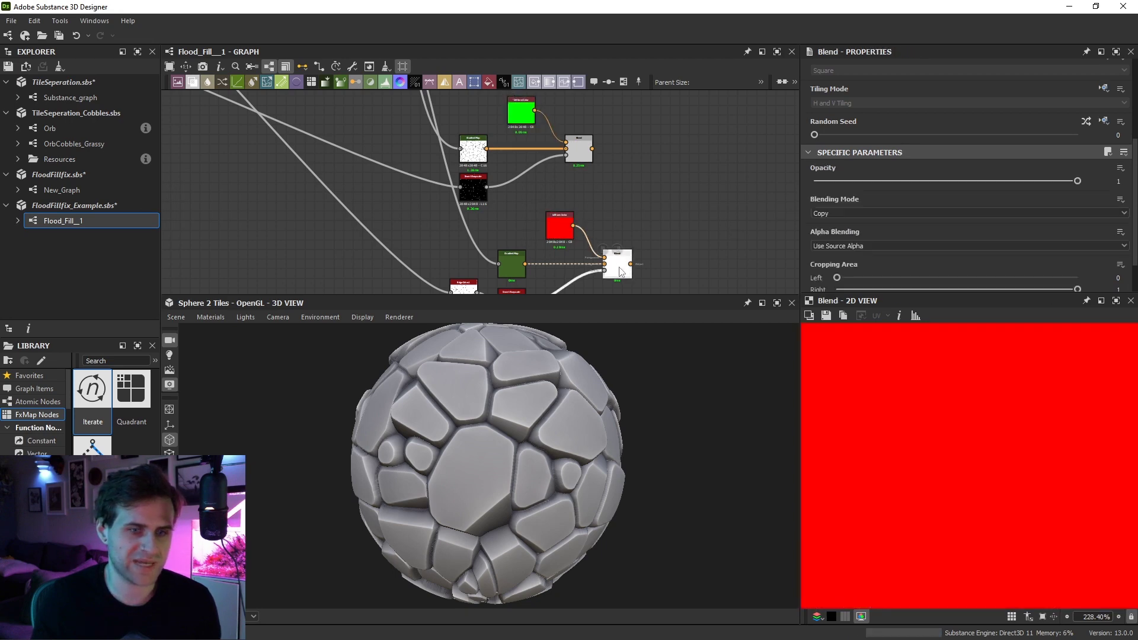
middle_drag(660, 213, 633, 232)
middle_drag(580, 265, 579, 217)
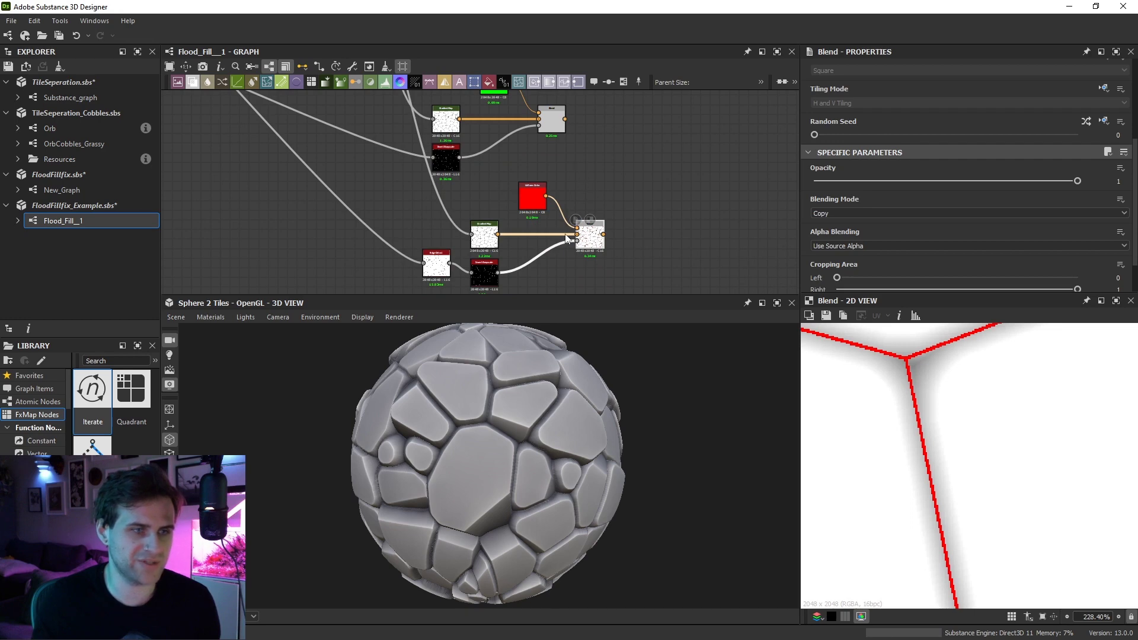
Add a Gradient Map fed by the mask and set the red Blend to Multiply
key(space)
text(gr)
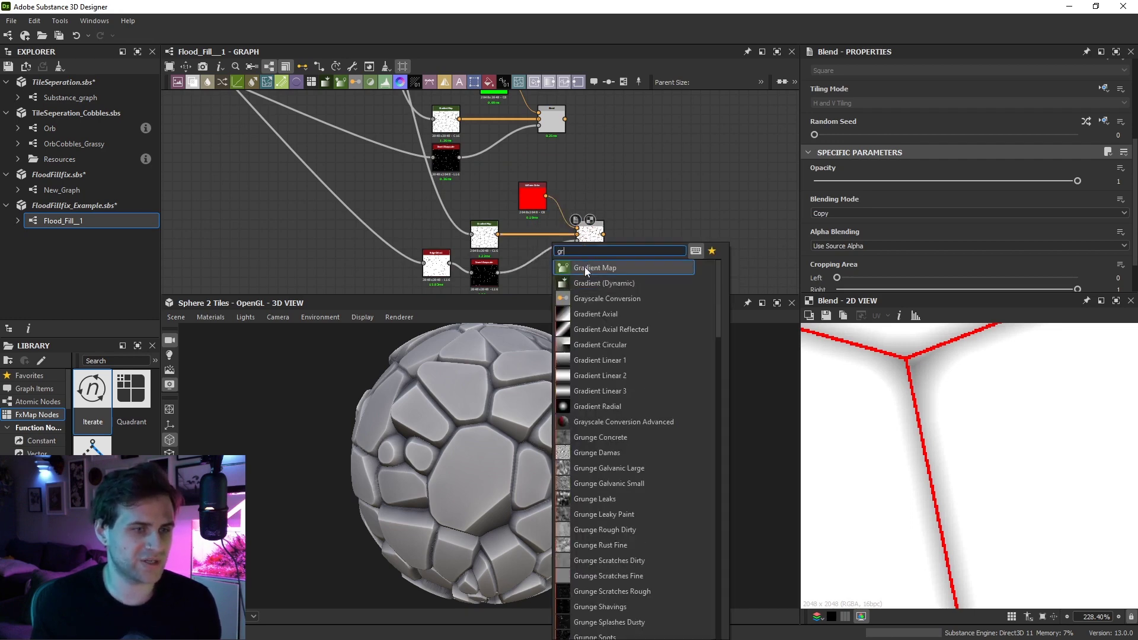
click(585, 266)
drag(540, 275, 539, 282)
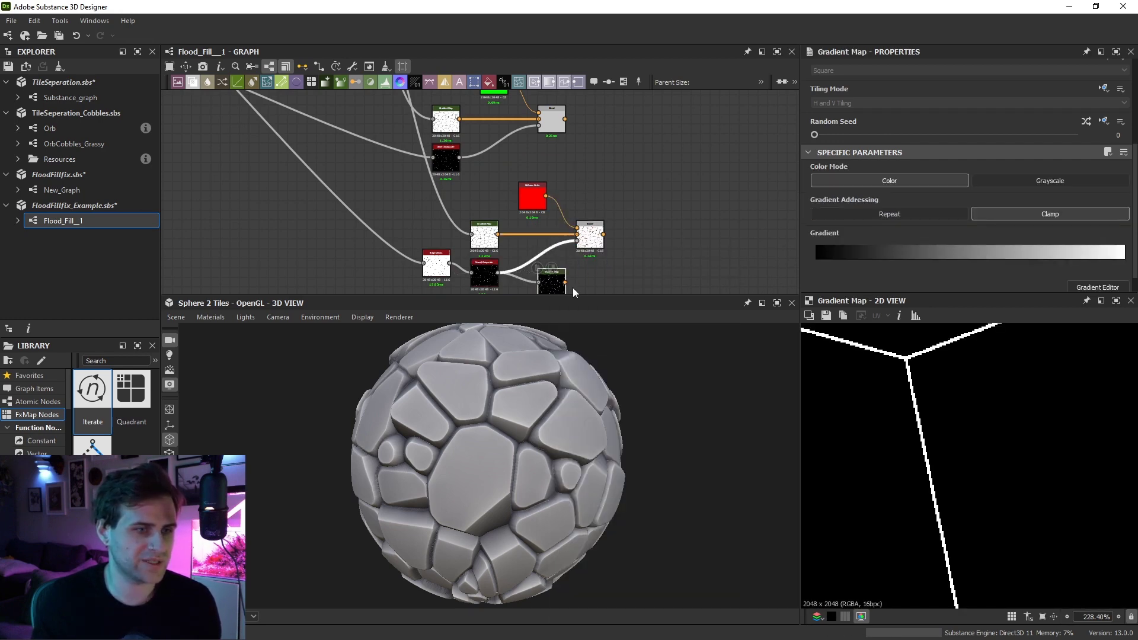
click(589, 237)
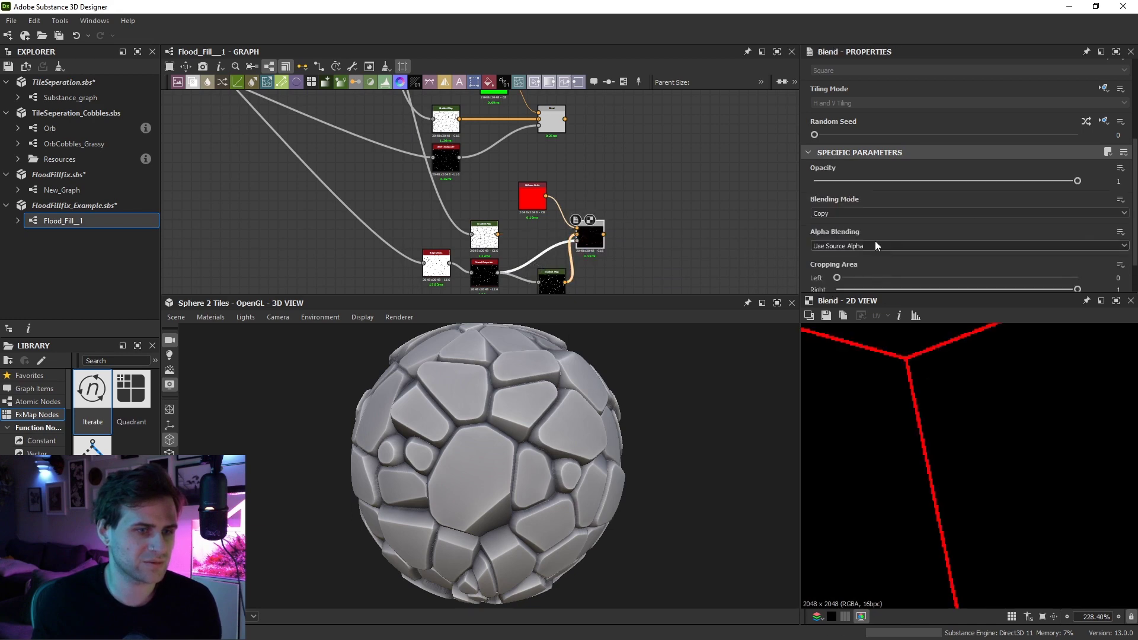
click(841, 213)
click(840, 245)
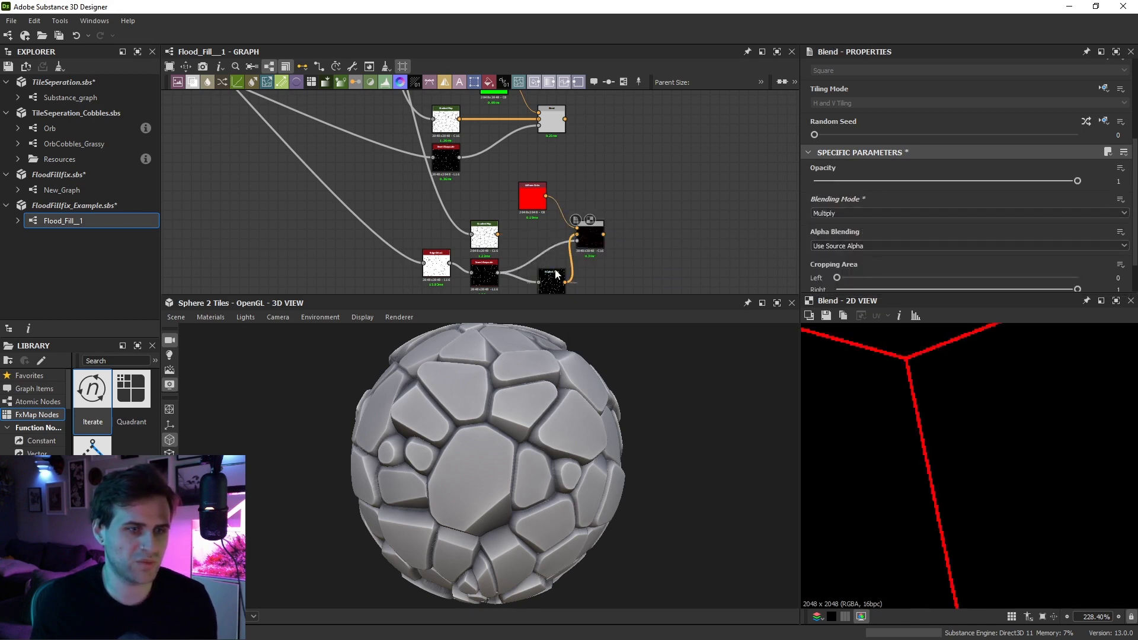
Undo the accidental move, delete the unwanted Gradient Map, and pull a link from Histogram Scan
drag(551, 274, 532, 225)
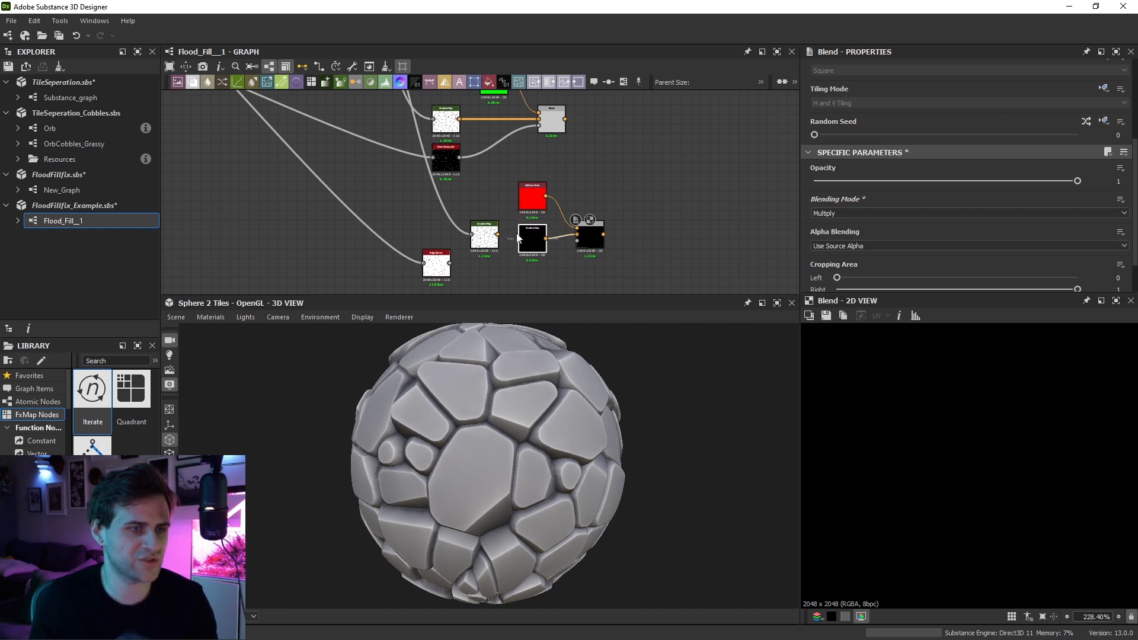
key(ctrl+z)
key(ctrl+z)
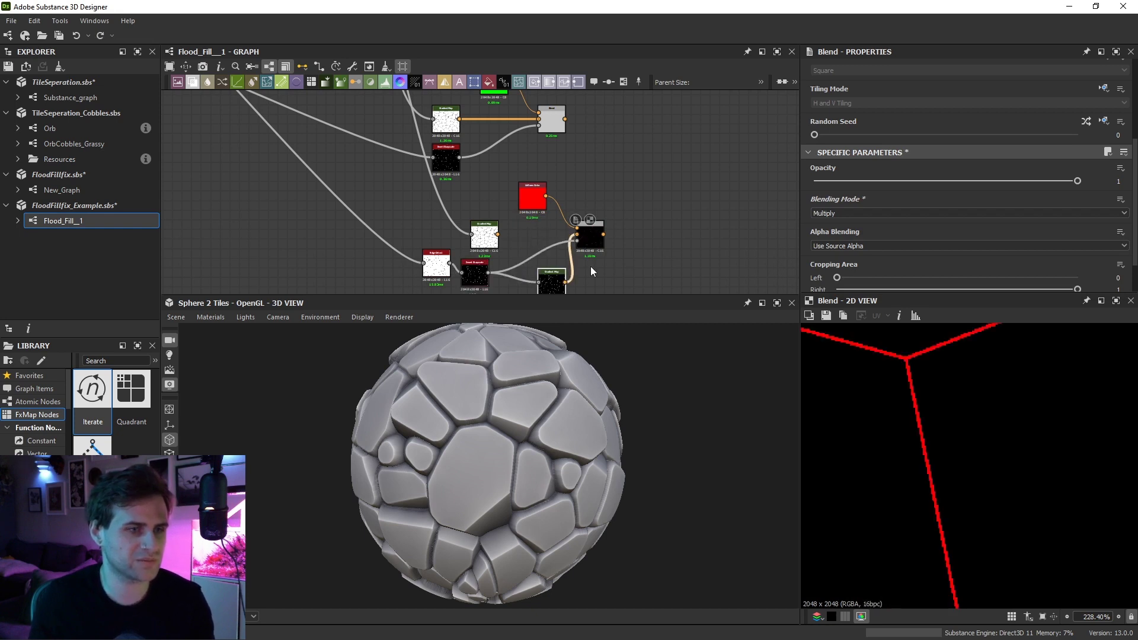
drag(557, 288, 532, 274)
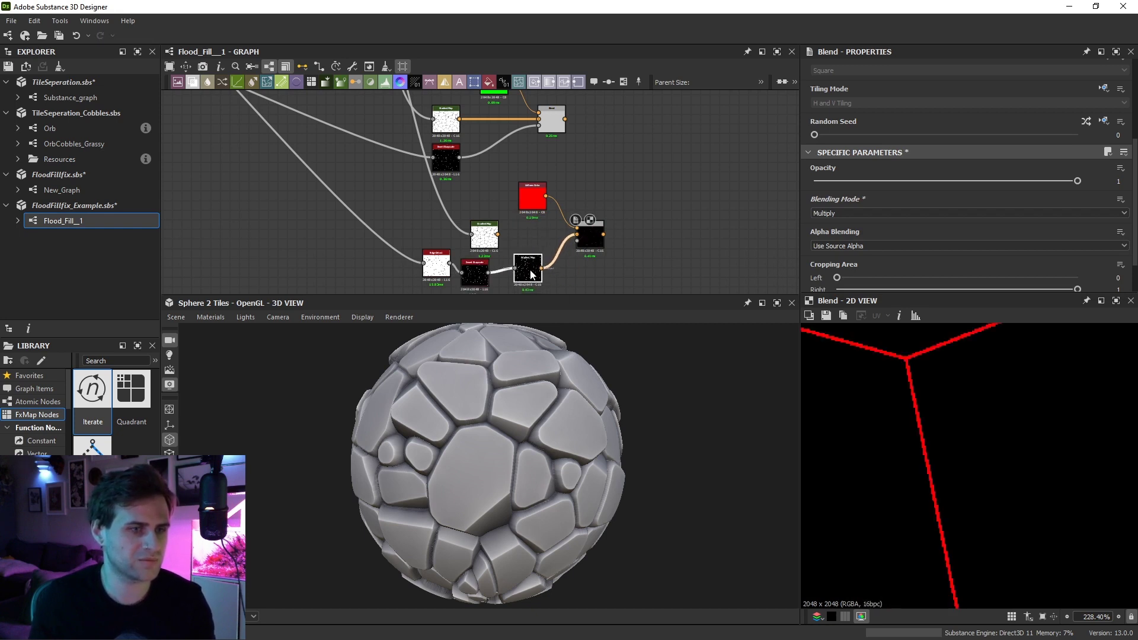
drag(485, 235, 385, 203)
key(Delete)
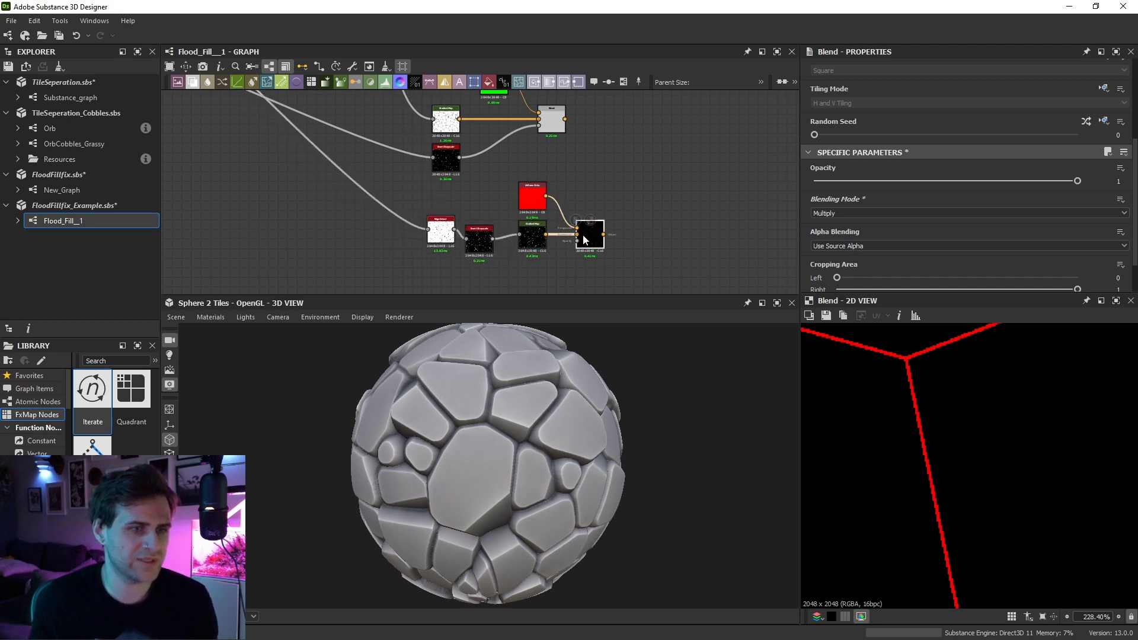
middle_drag(437, 124, 460, 205)
drag(483, 238, 518, 242)
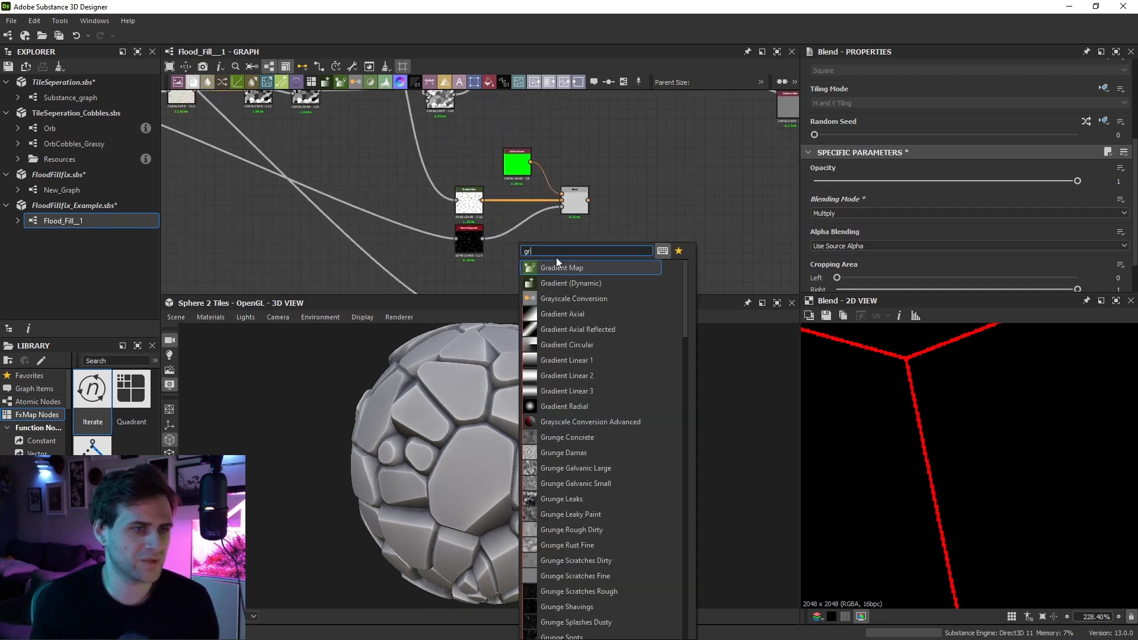
Add a Gradient Map after Histogram Scan and multiply it into the green colour Blend
text(grad)
key(Return)
double_click(459, 240)
click(458, 239)
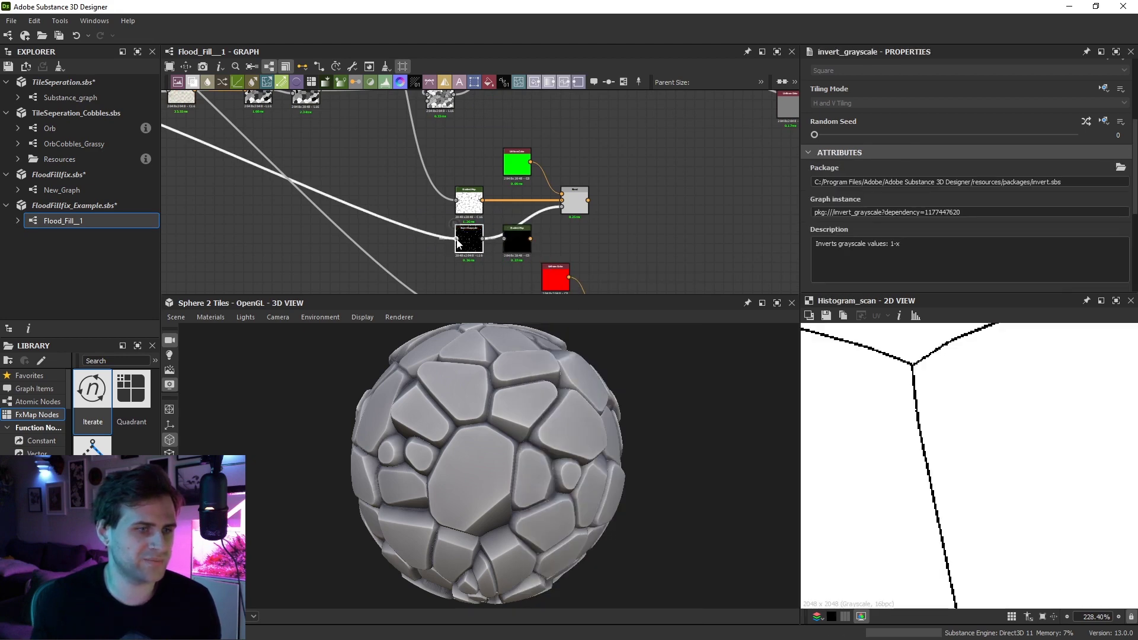
mouse_move(459, 243)
mouse_down()
mouse_move(530, 240)
mouse_move(562, 207)
mouse_up()
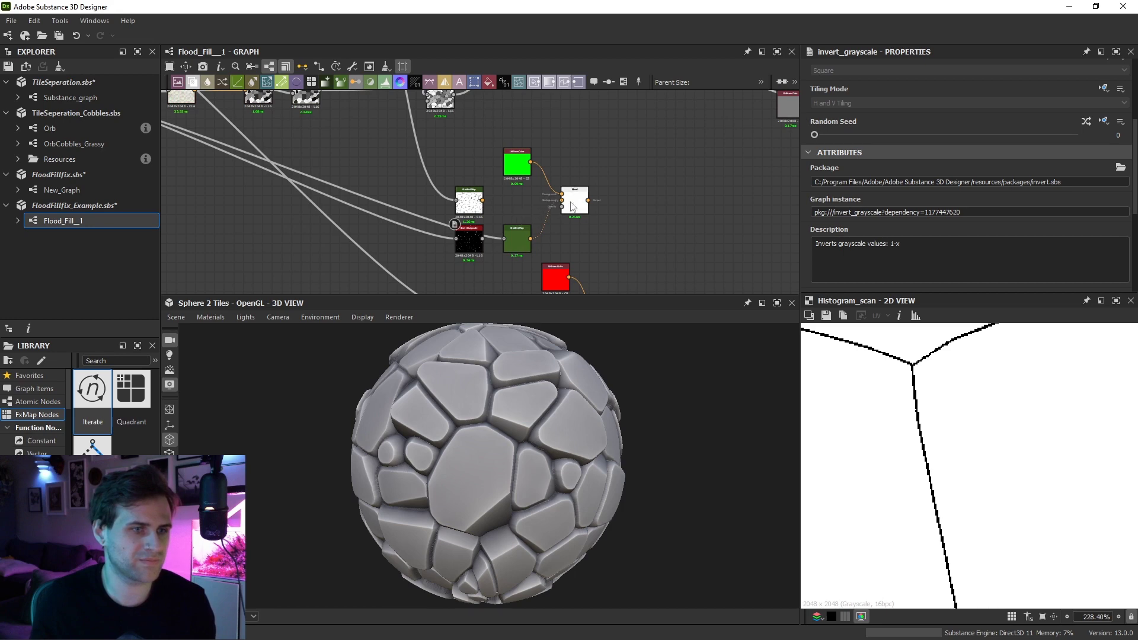
double_click(573, 206)
click(847, 214)
click(844, 243)
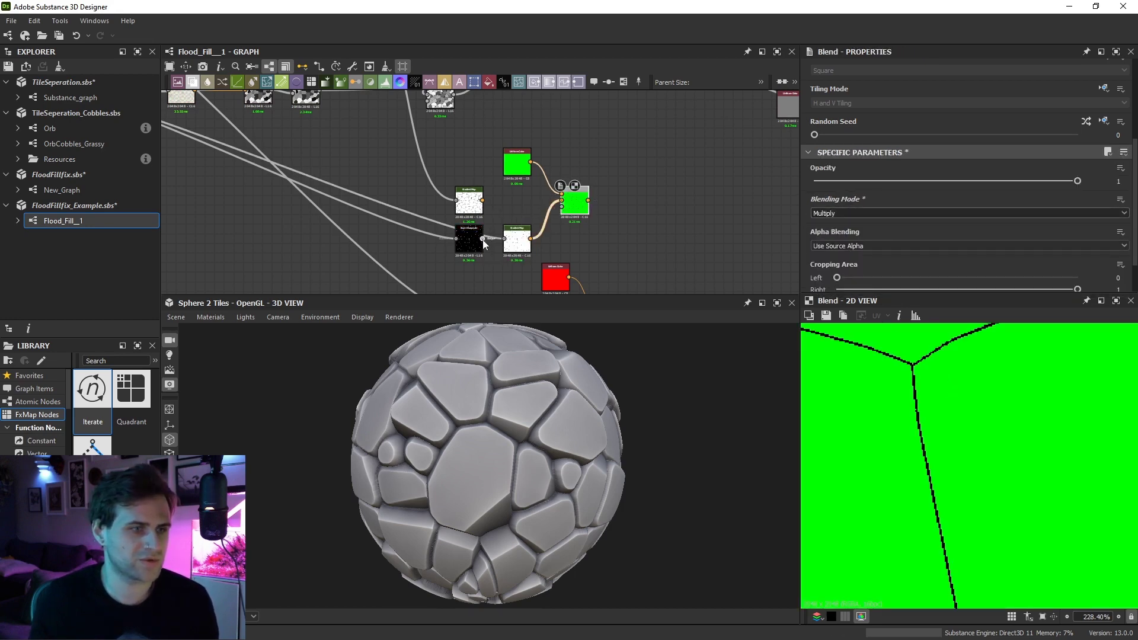
Merge the red and green crevice masks with a new Blend in Max (Lighten) mode
middle_drag(617, 237, 573, 207)
key(space)
click(638, 237)
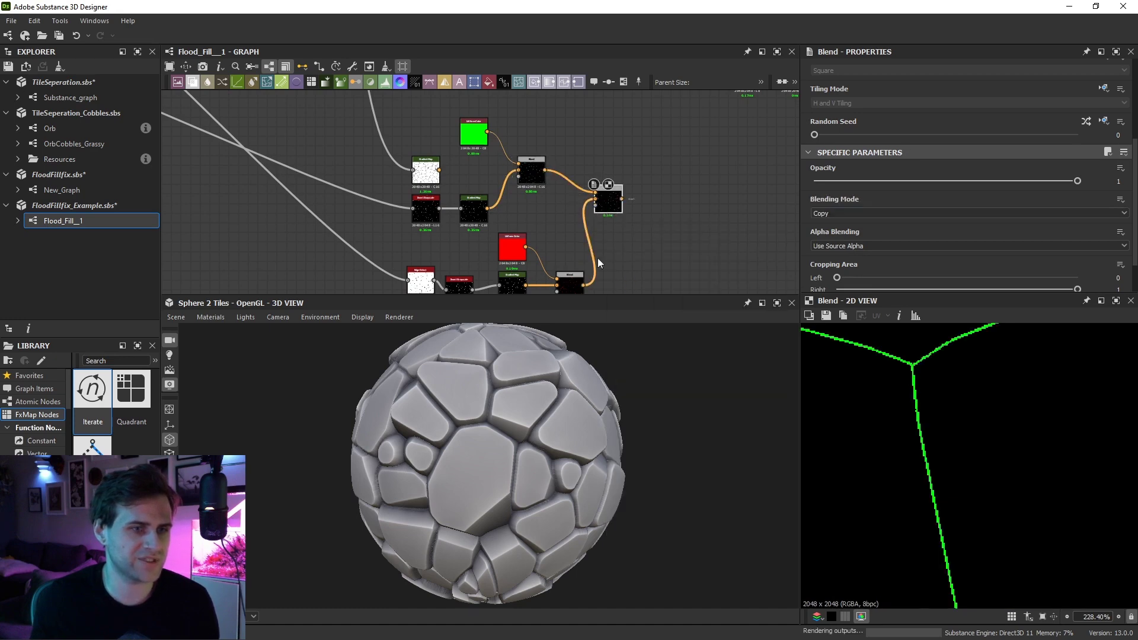
click(859, 213)
click(859, 261)
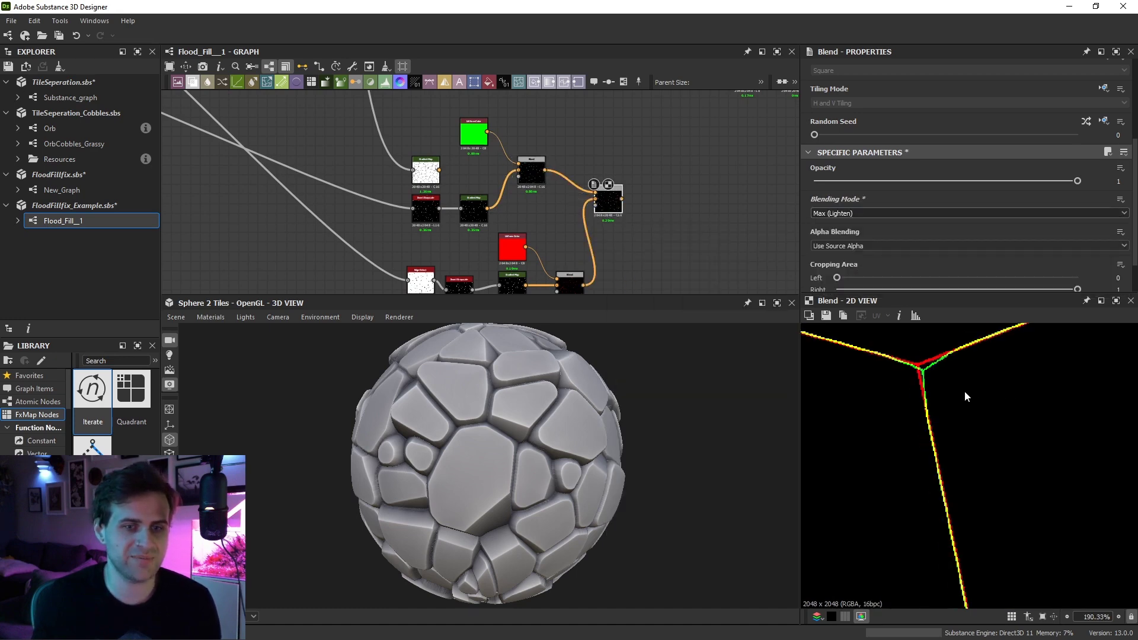
scroll(965, 392, down, 3)
right_click(677, 202)
Add another Blend fed by the merged mask and the Gradient Map output
click(703, 228)
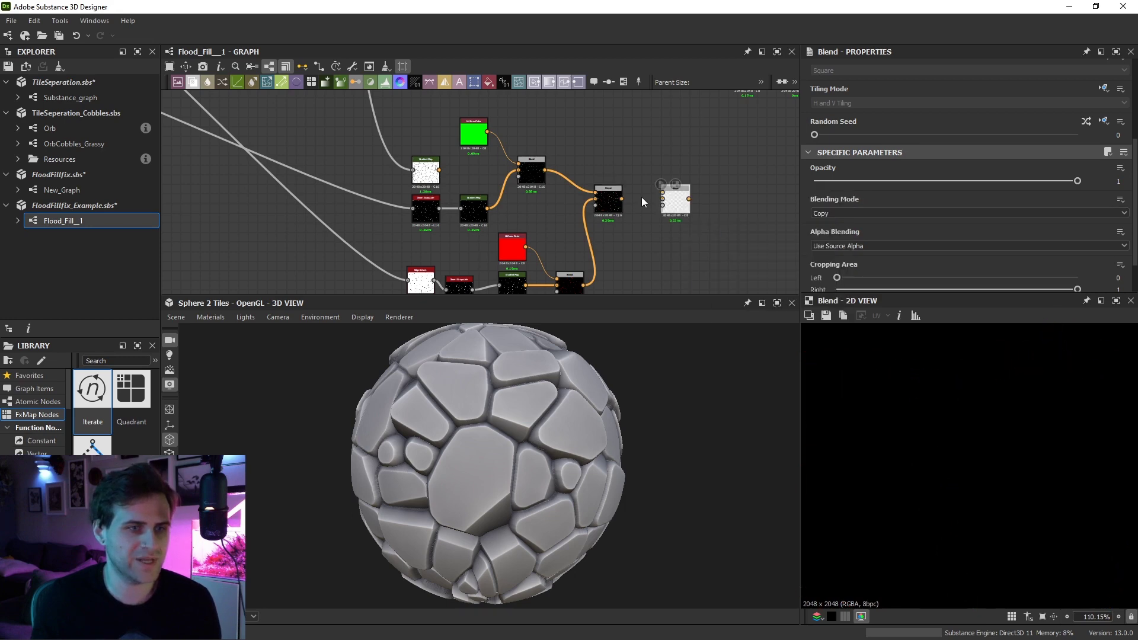
drag(623, 199, 674, 196)
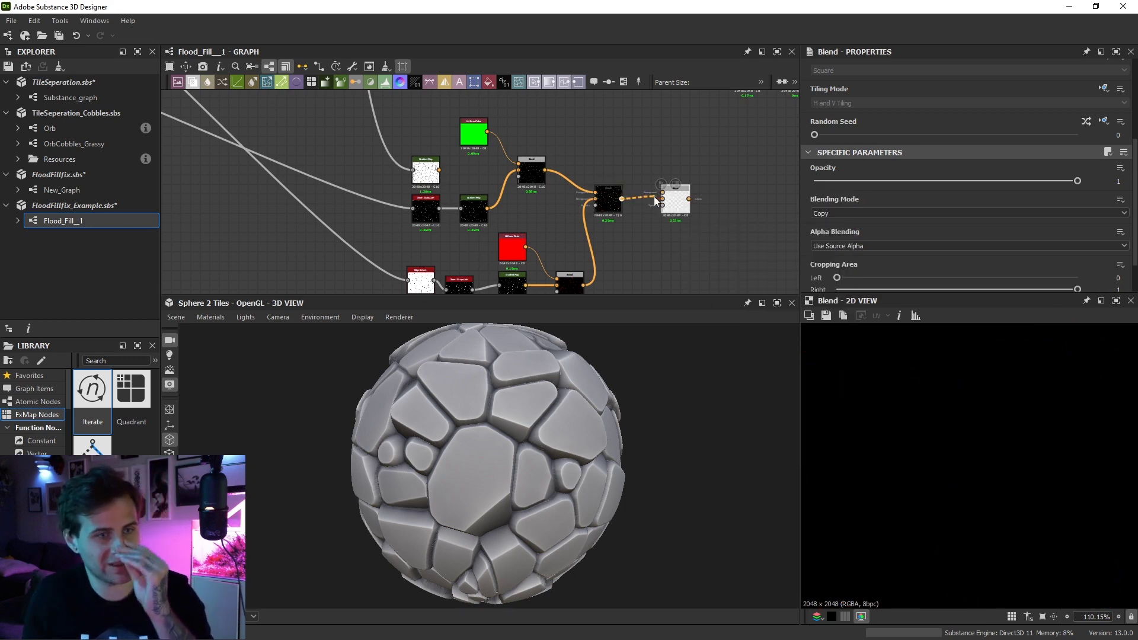
middle_drag(433, 201, 446, 224)
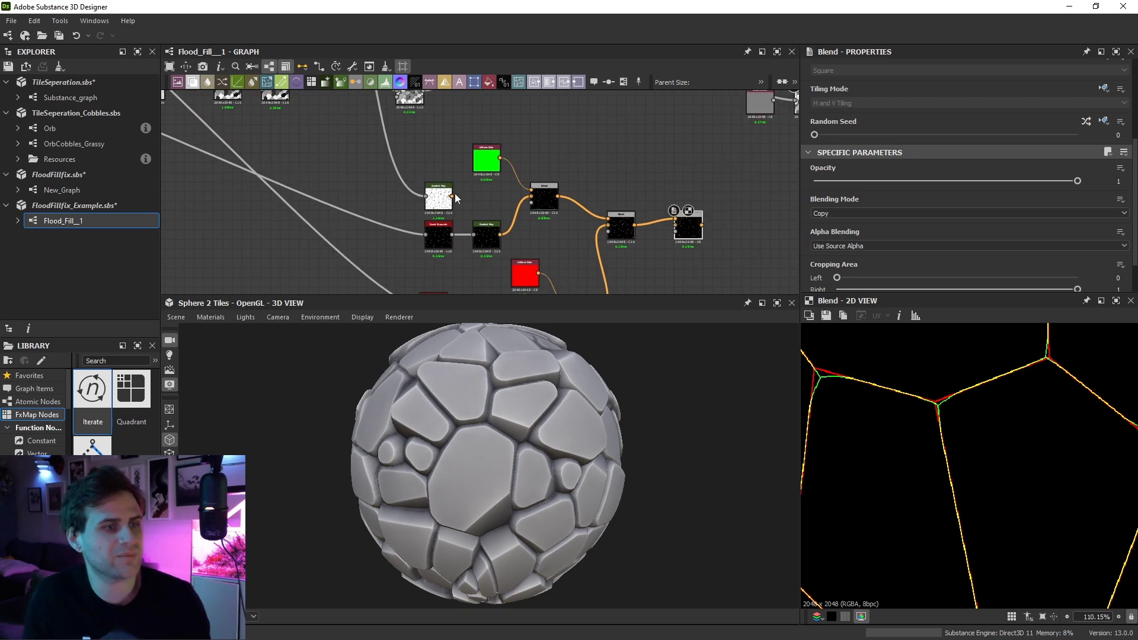
drag(452, 193, 675, 220)
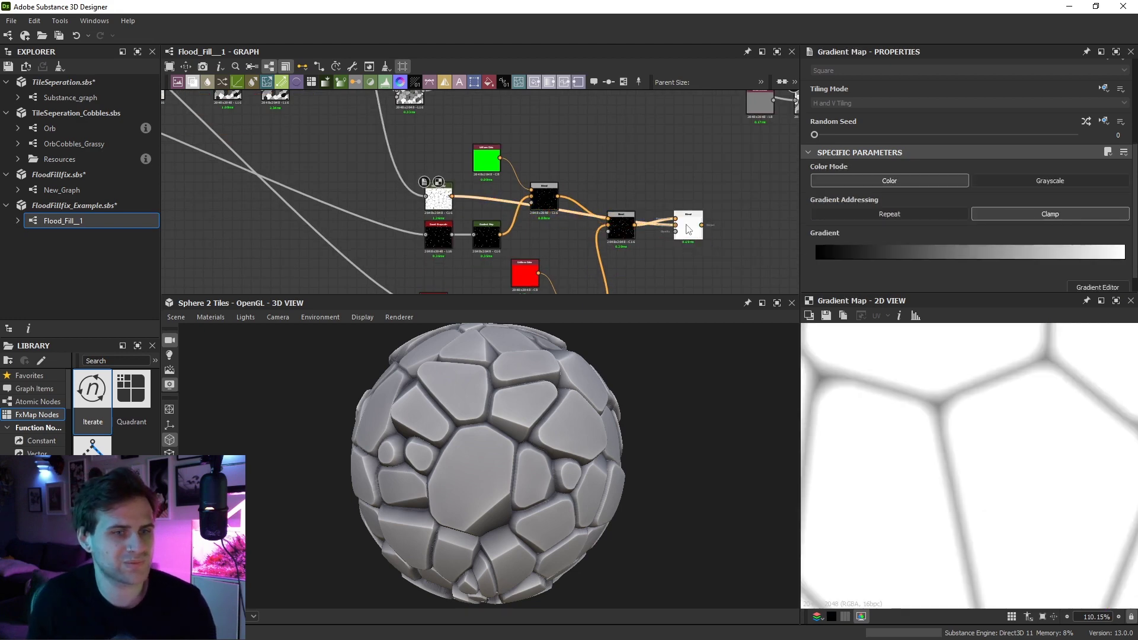
click(854, 214)
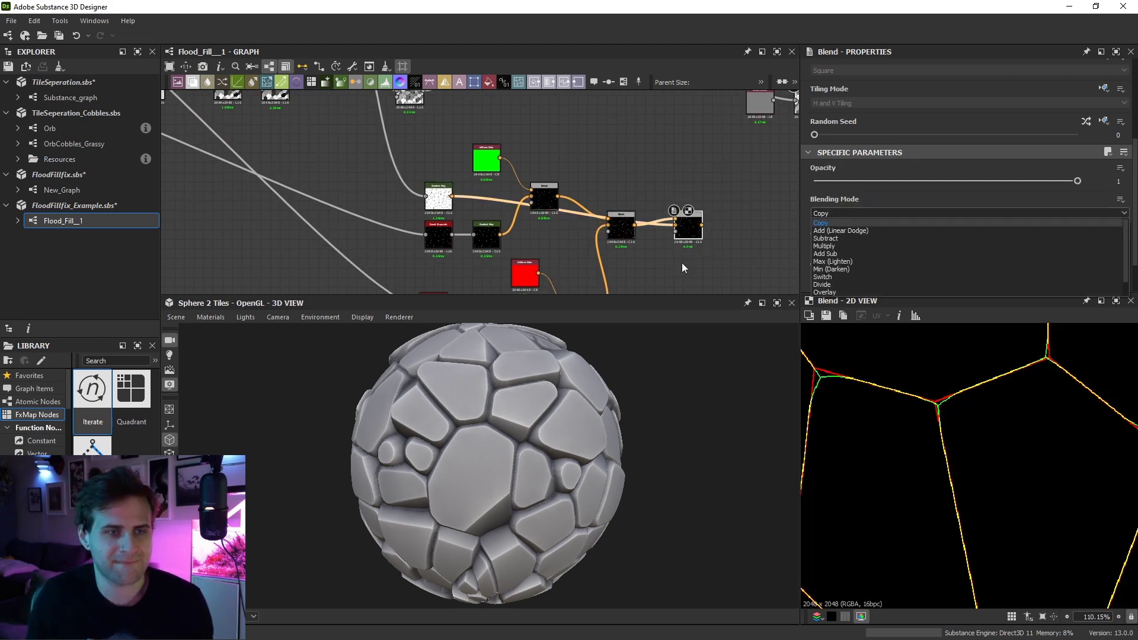
Add a Histogram Scan node in free graph space
middle_drag(683, 264, 632, 234)
key(space)
text(his)
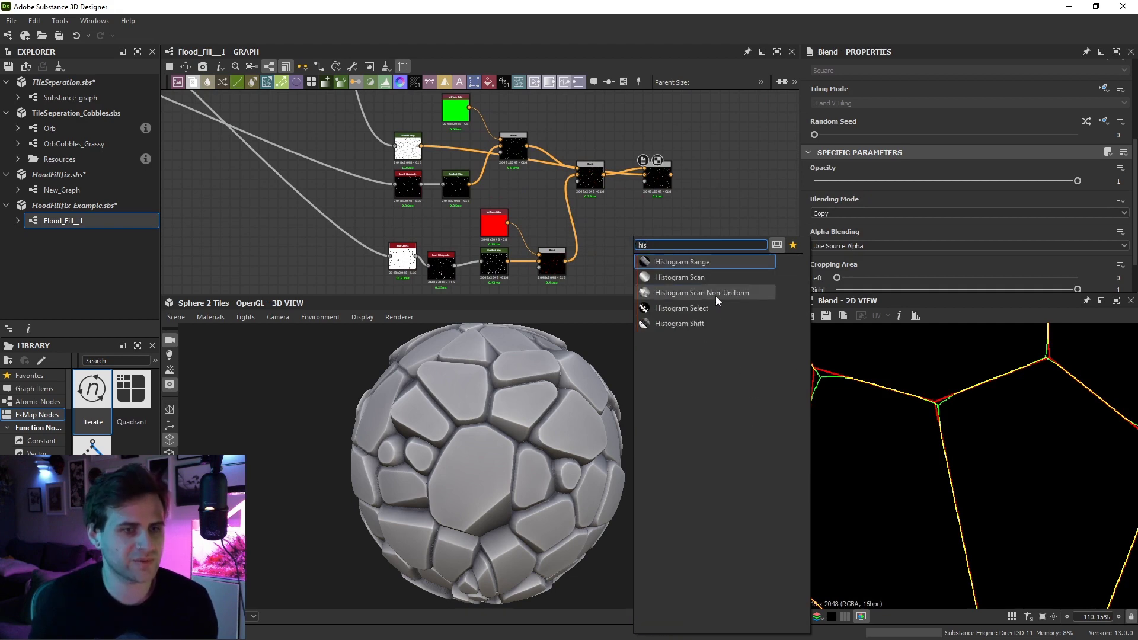
click(717, 277)
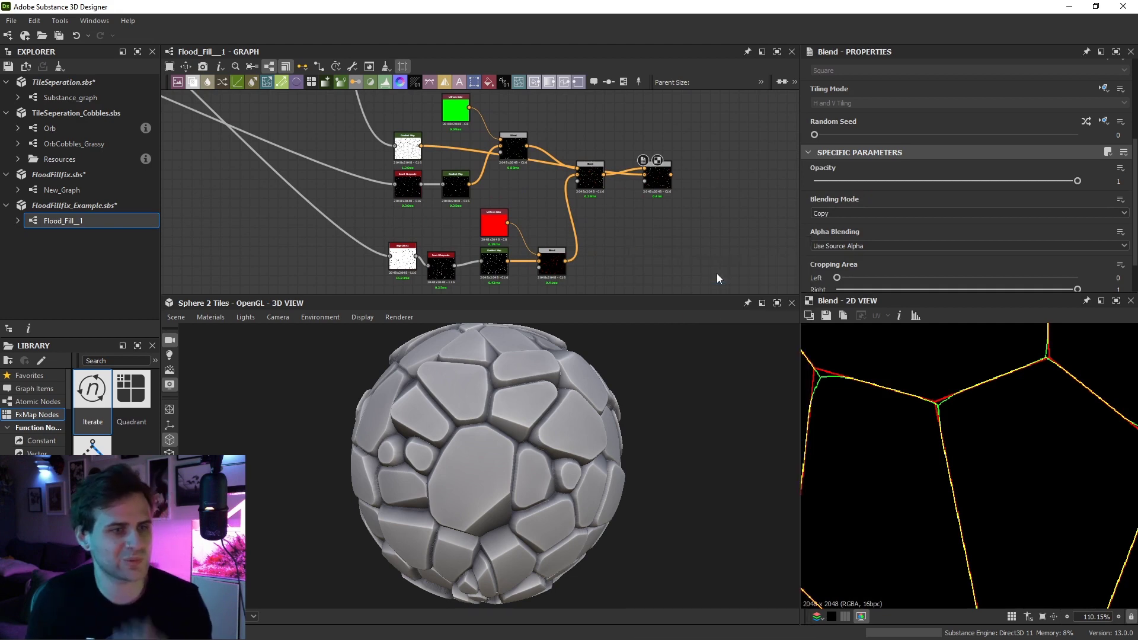
Feed the colour Blend into a Grayscale Conversion with R, G, B weights at 1
click(590, 177)
drag(629, 234, 682, 226)
key(space)
text(gr)
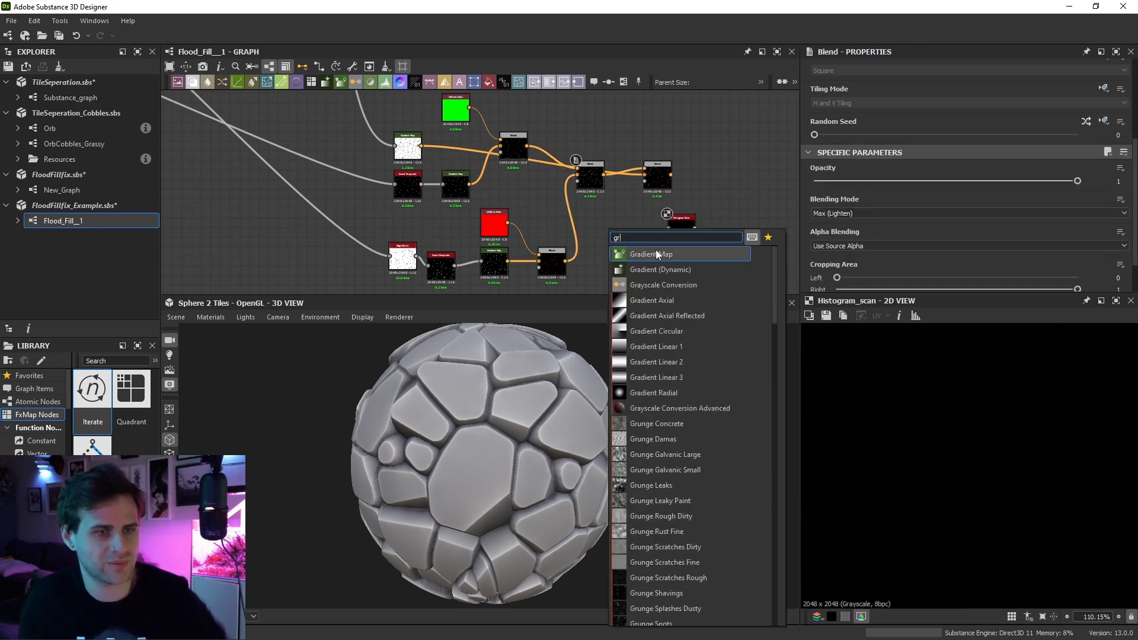
click(663, 285)
drag(607, 175, 612, 246)
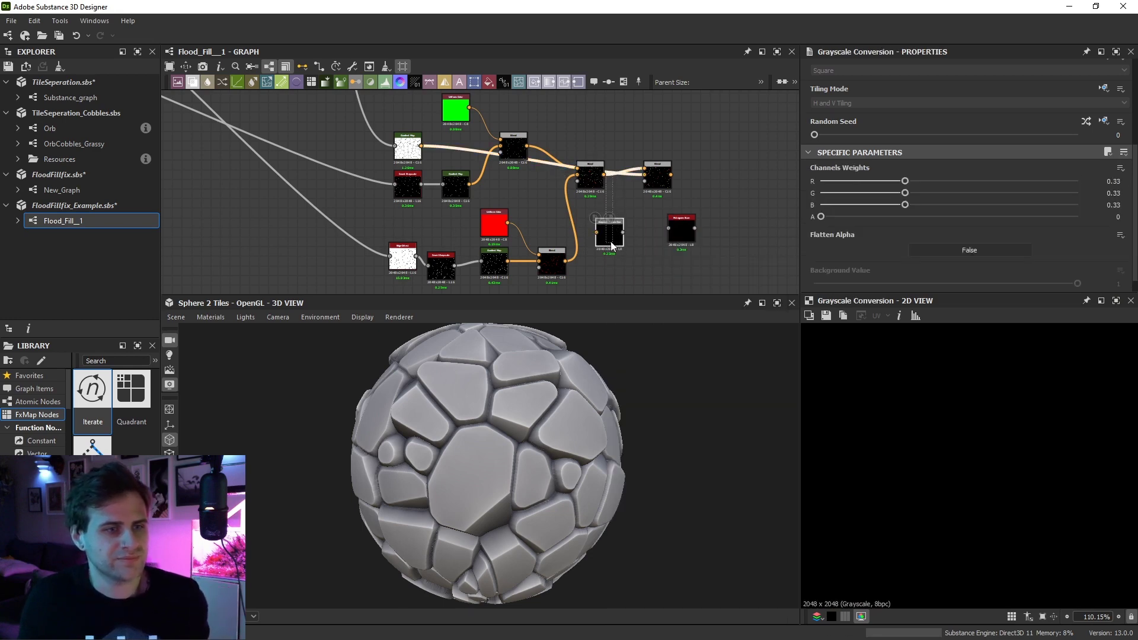
drag(600, 203, 605, 226)
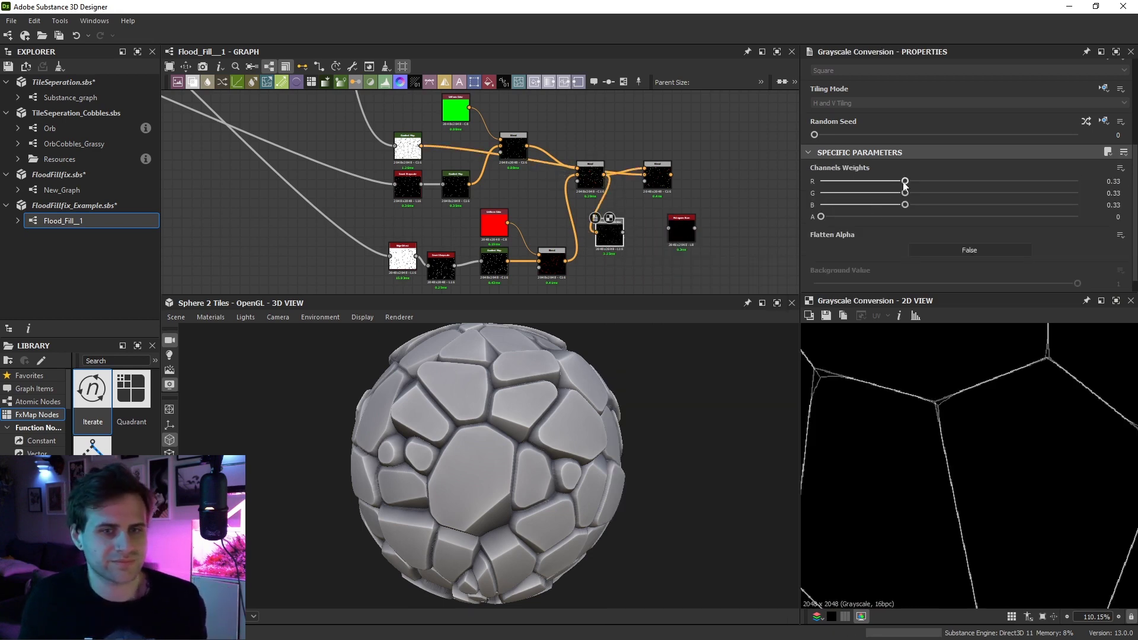
mouse_move(905, 180)
mouse_down()
mouse_move(1085, 181)
mouse_move(1085, 192)
mouse_up()
drag(905, 205, 1085, 205)
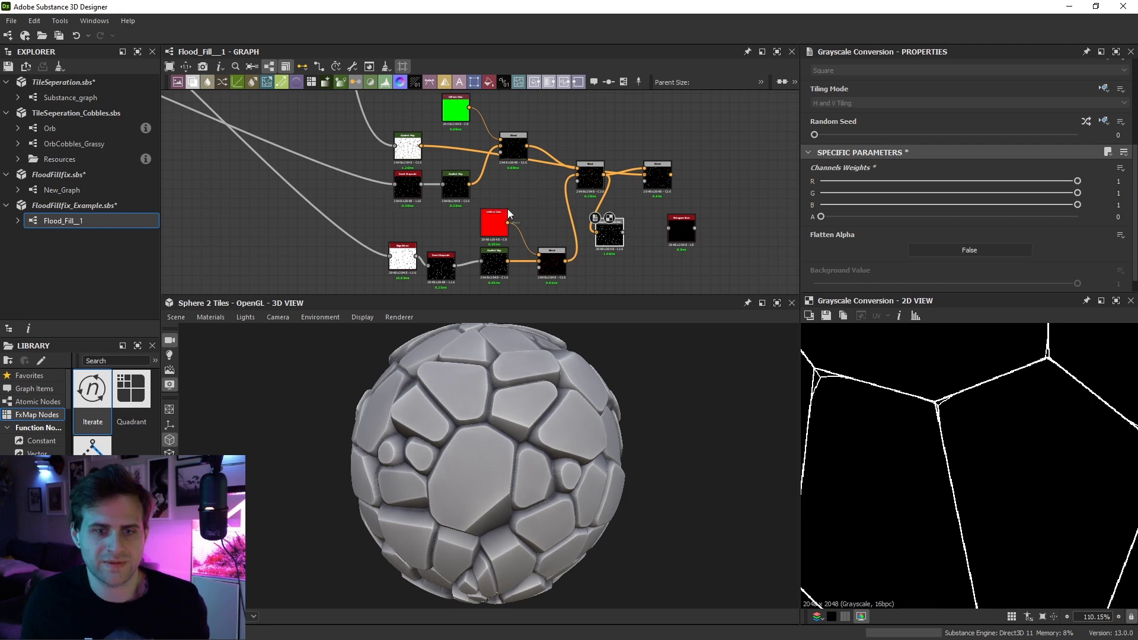
drag(623, 240, 645, 175)
Connect the Grayscale Conversion into the final Blend's mask and zoom the 2D preview
double_click(657, 176)
scroll(1011, 479, up, 3)
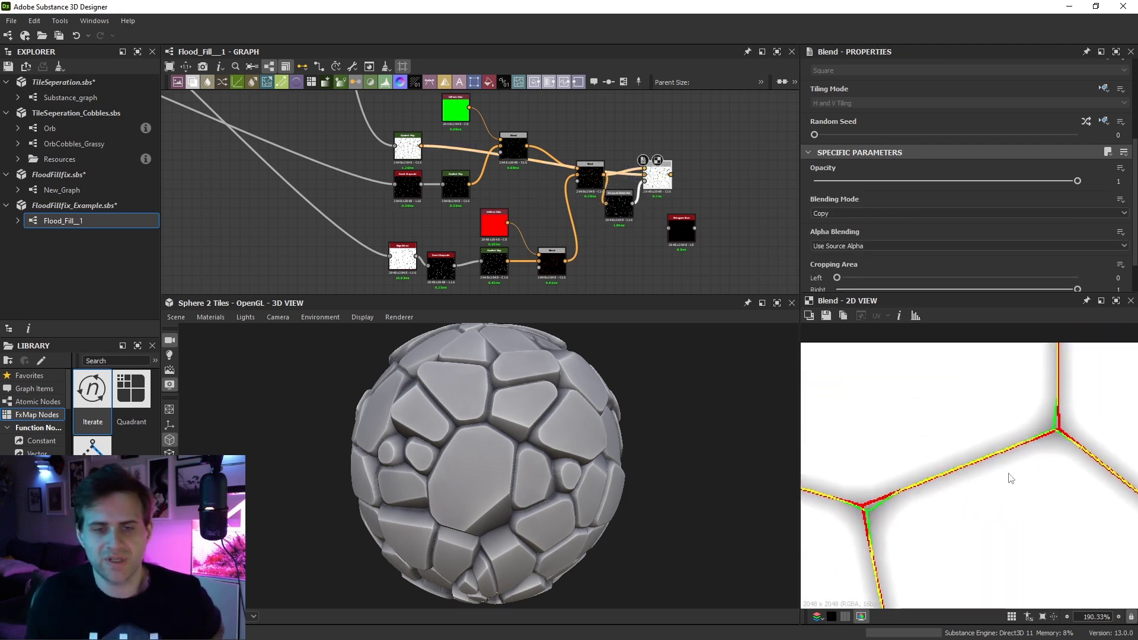
scroll(1011, 479, down, 3)
scroll(1047, 483, down, 2)
scroll(877, 464, up, 3)
scroll(962, 479, up, 2)
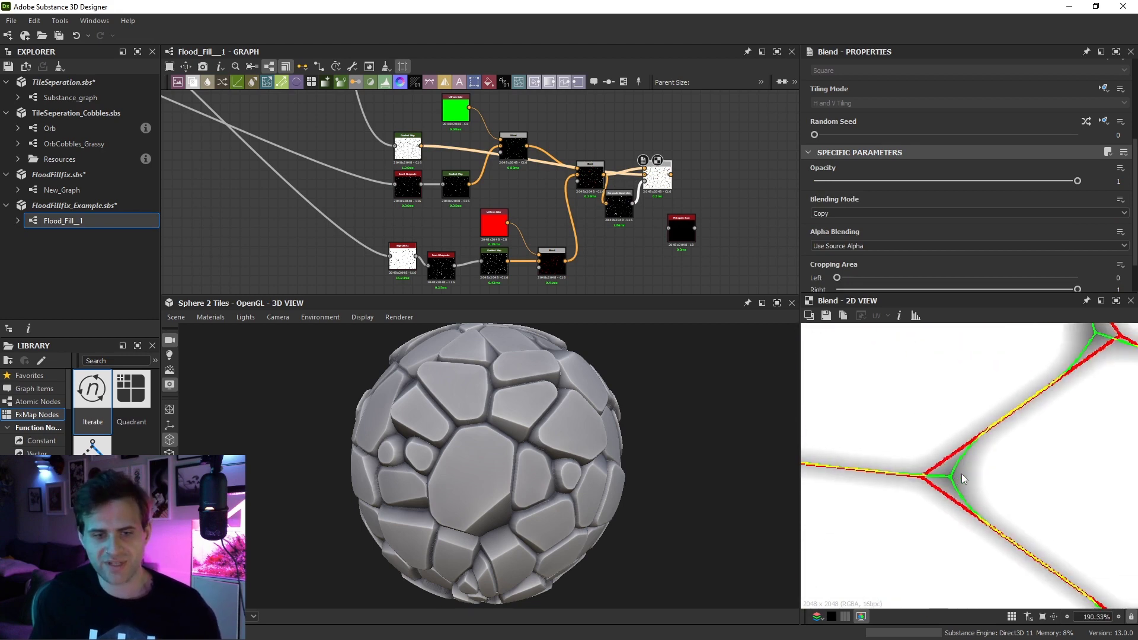
scroll(962, 479, up, 2)
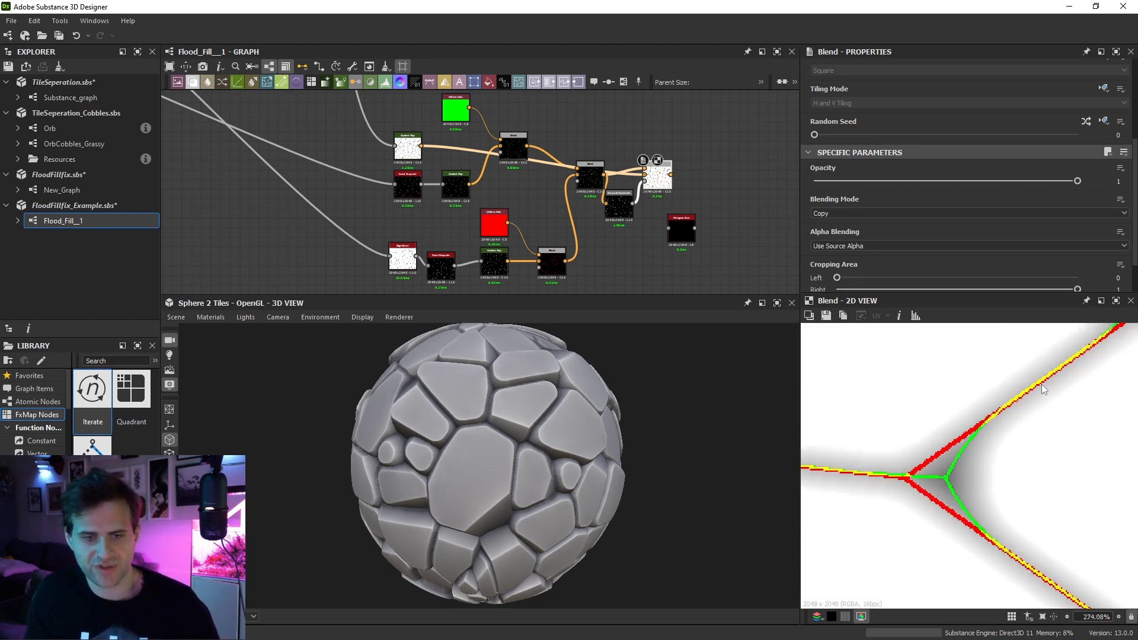
Pan the 2D view and graph to inspect other crevice junctions
middle_drag(1044, 390, 1005, 396)
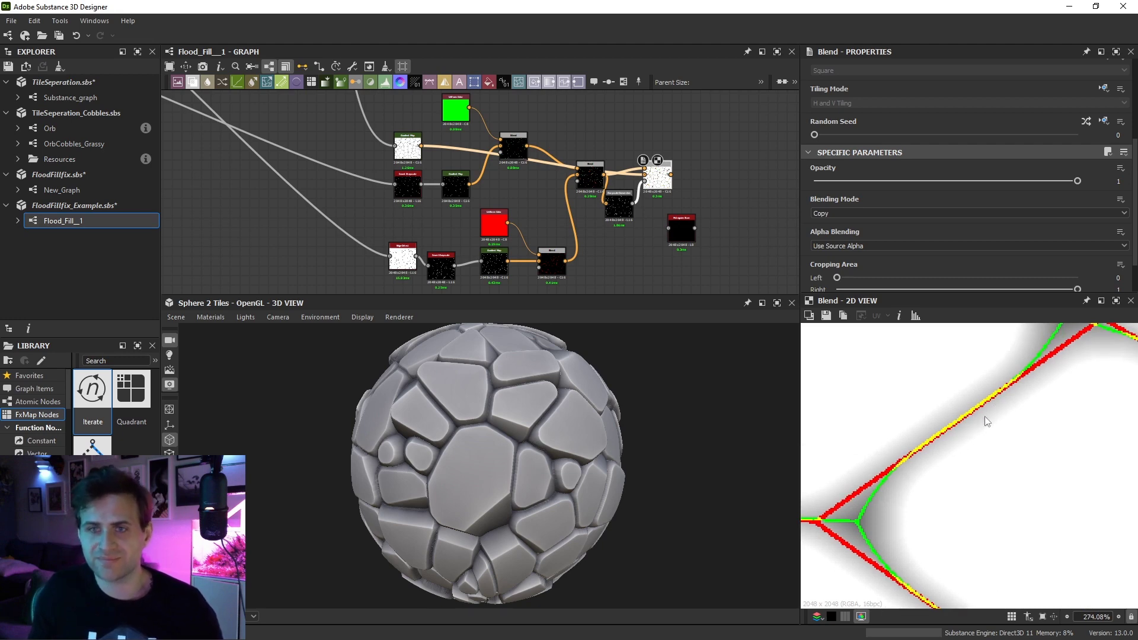
middle_drag(572, 150, 579, 228)
scroll(954, 534, down, 2)
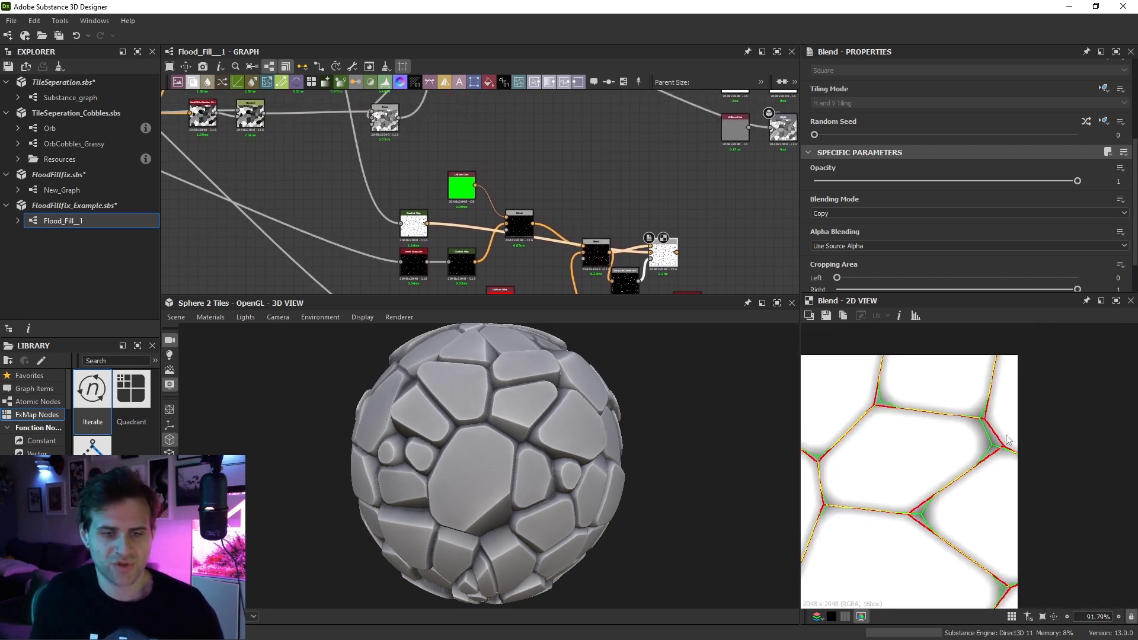
scroll(994, 418, down, 2)
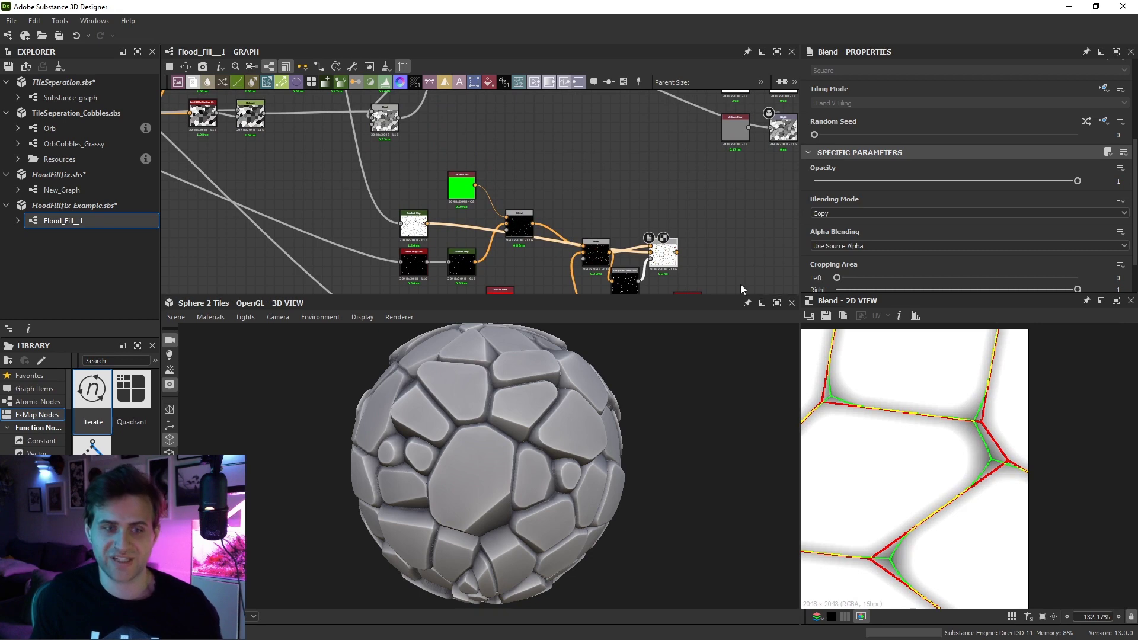
mouse_move(741, 283)
middle_down()
mouse_move(627, 239)
mouse_move(681, 254)
middle_up()
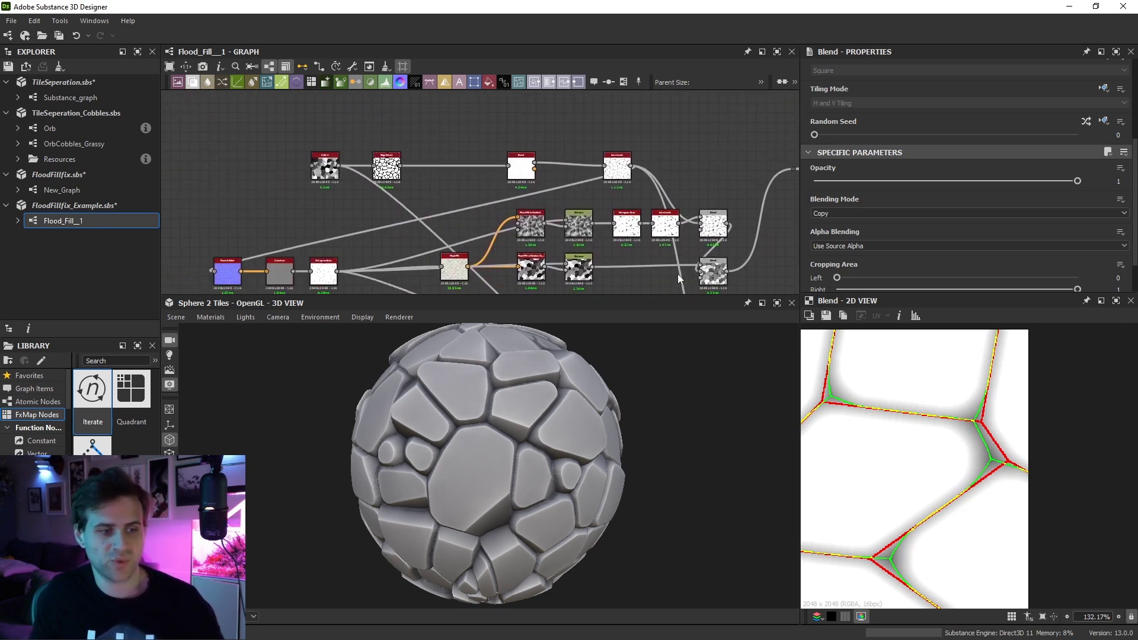